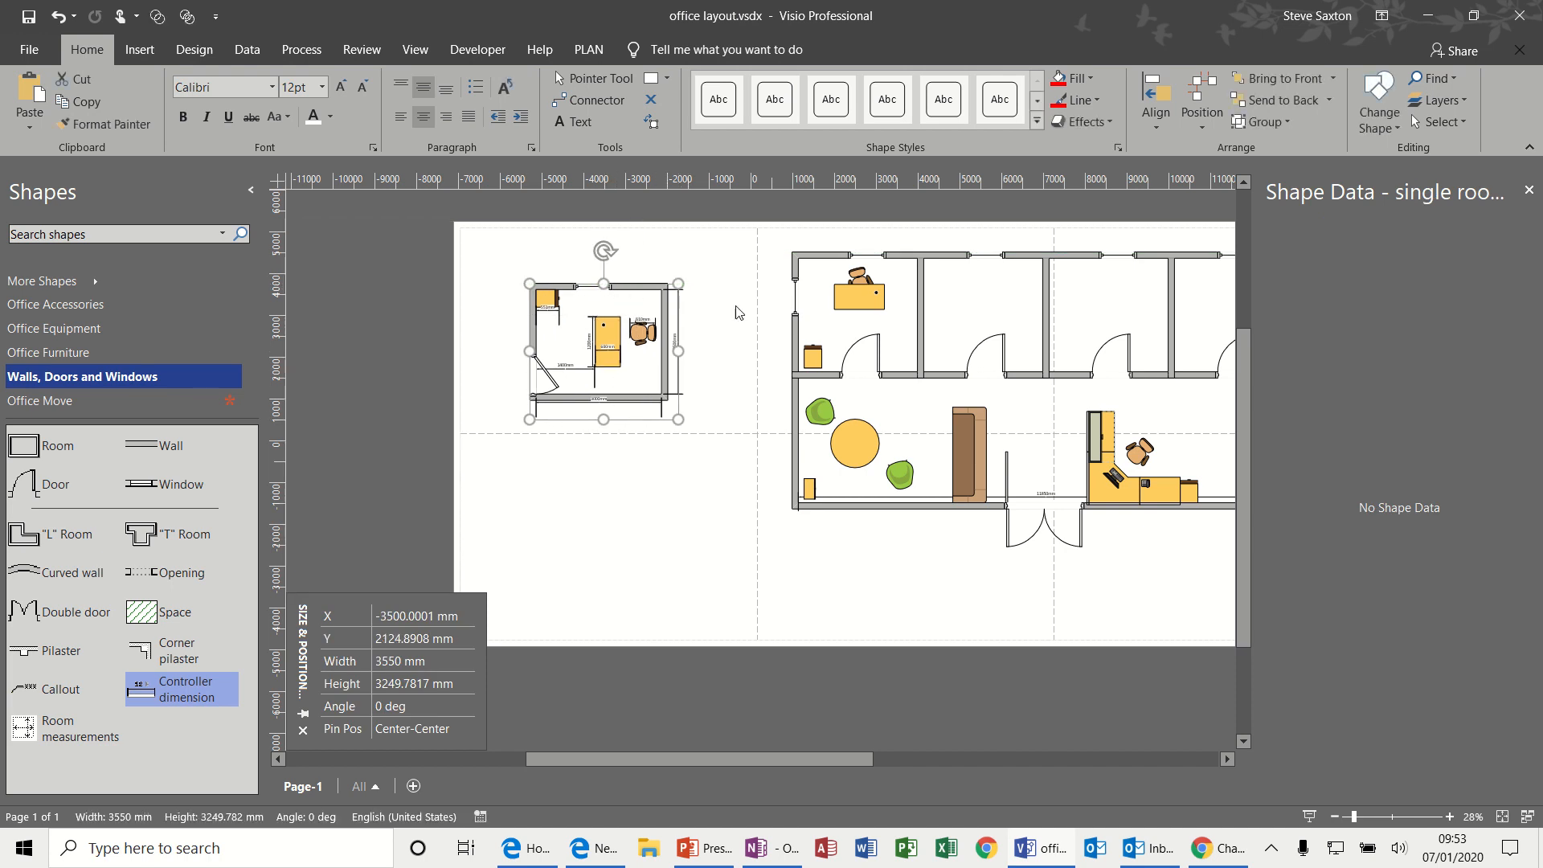
- Reposition the office block plan and the single room plan on the page
left_click(793, 333)
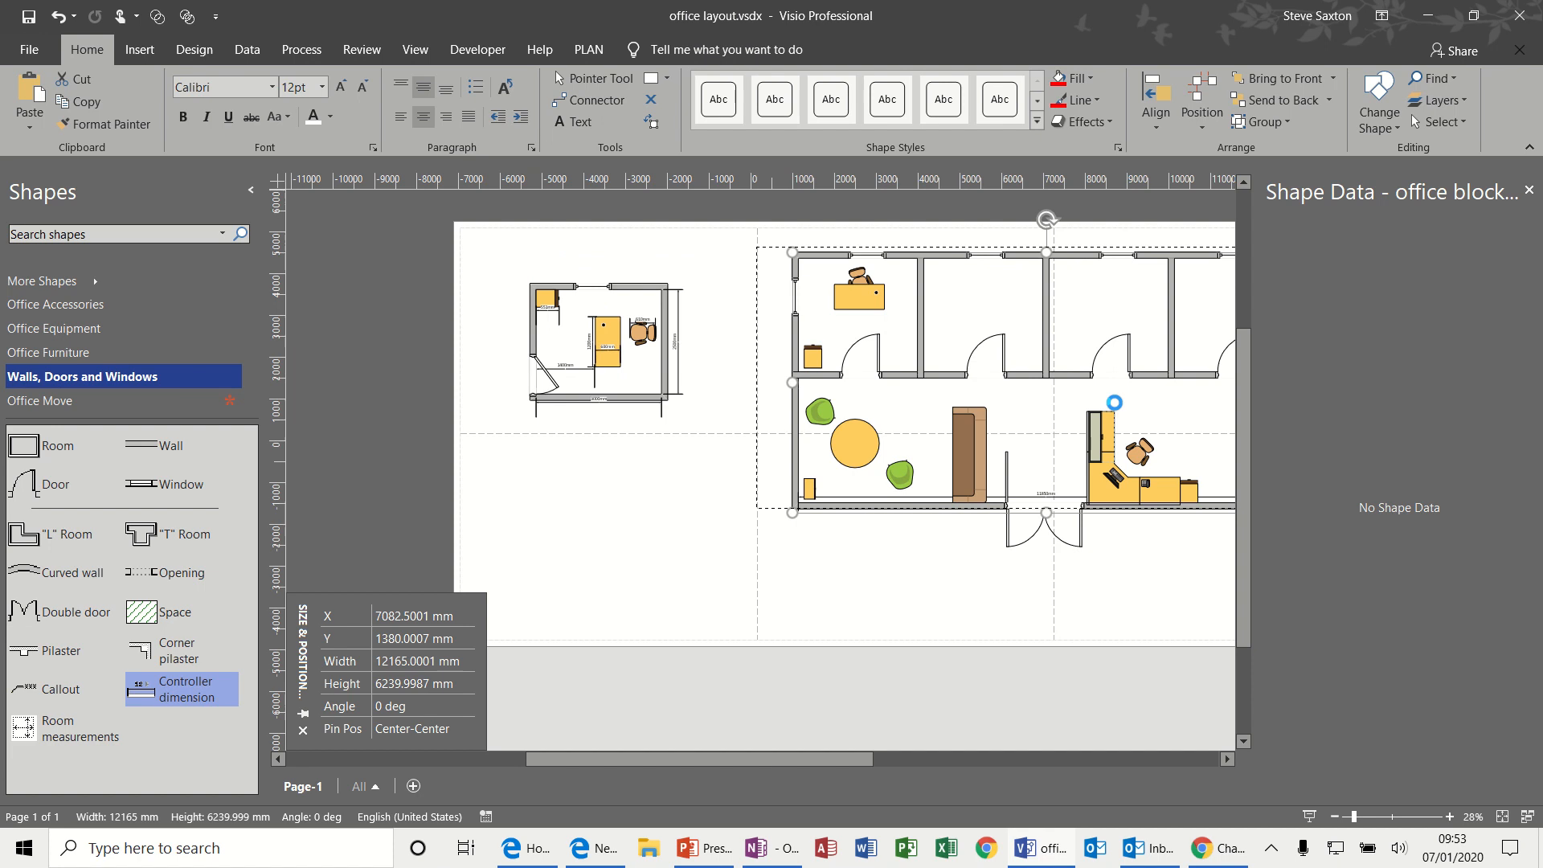
left_click_drag(1140, 496, 1140, 495)
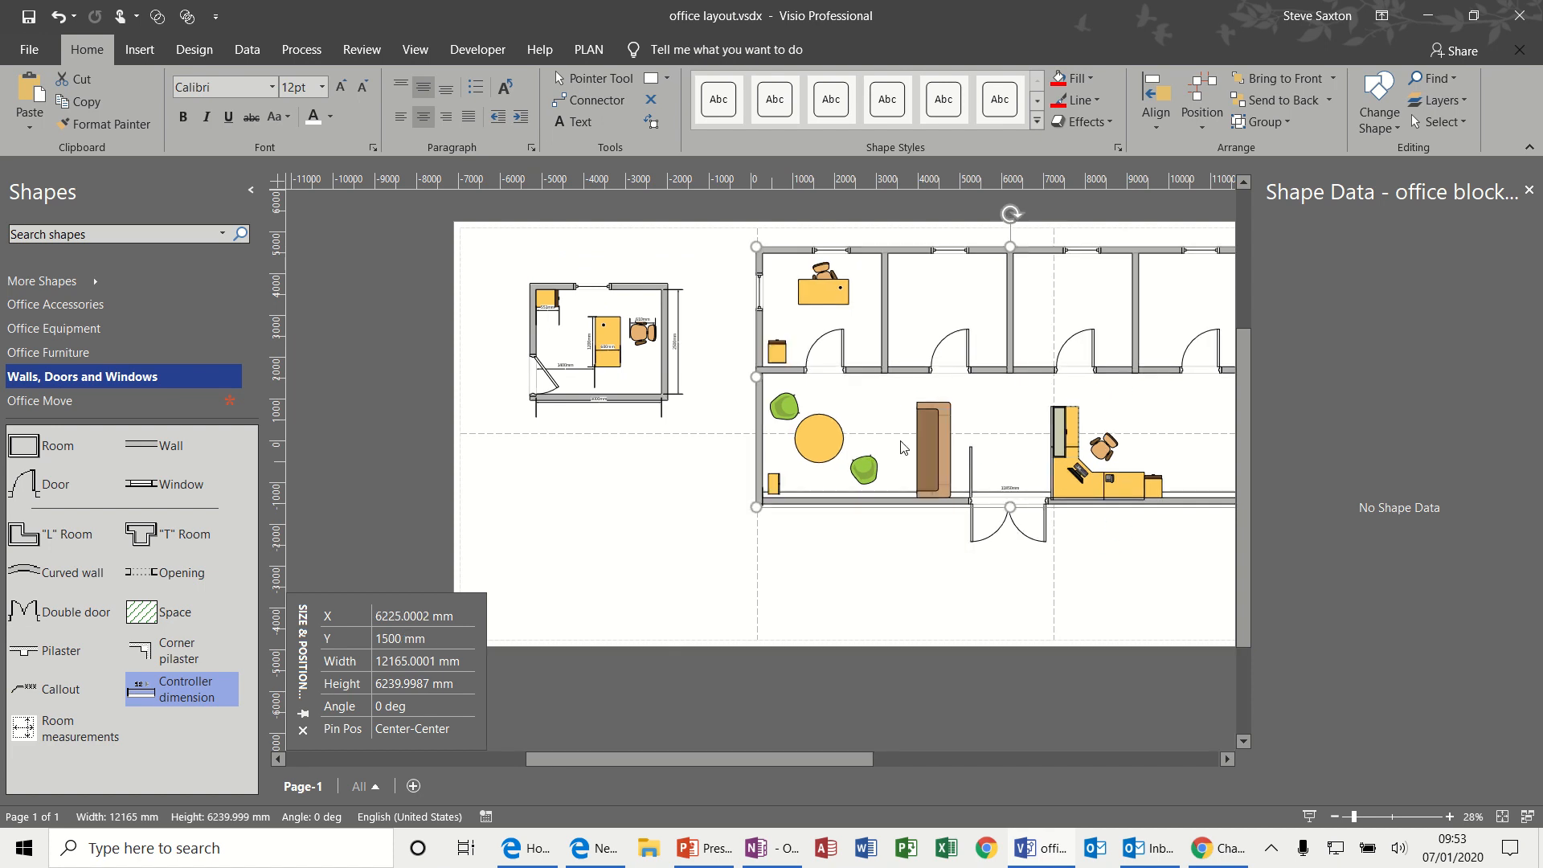
left_click_drag(668, 284, 607, 248)
- Delete the office block plan and the single room plan to leave an empty page
left_click(767, 254)
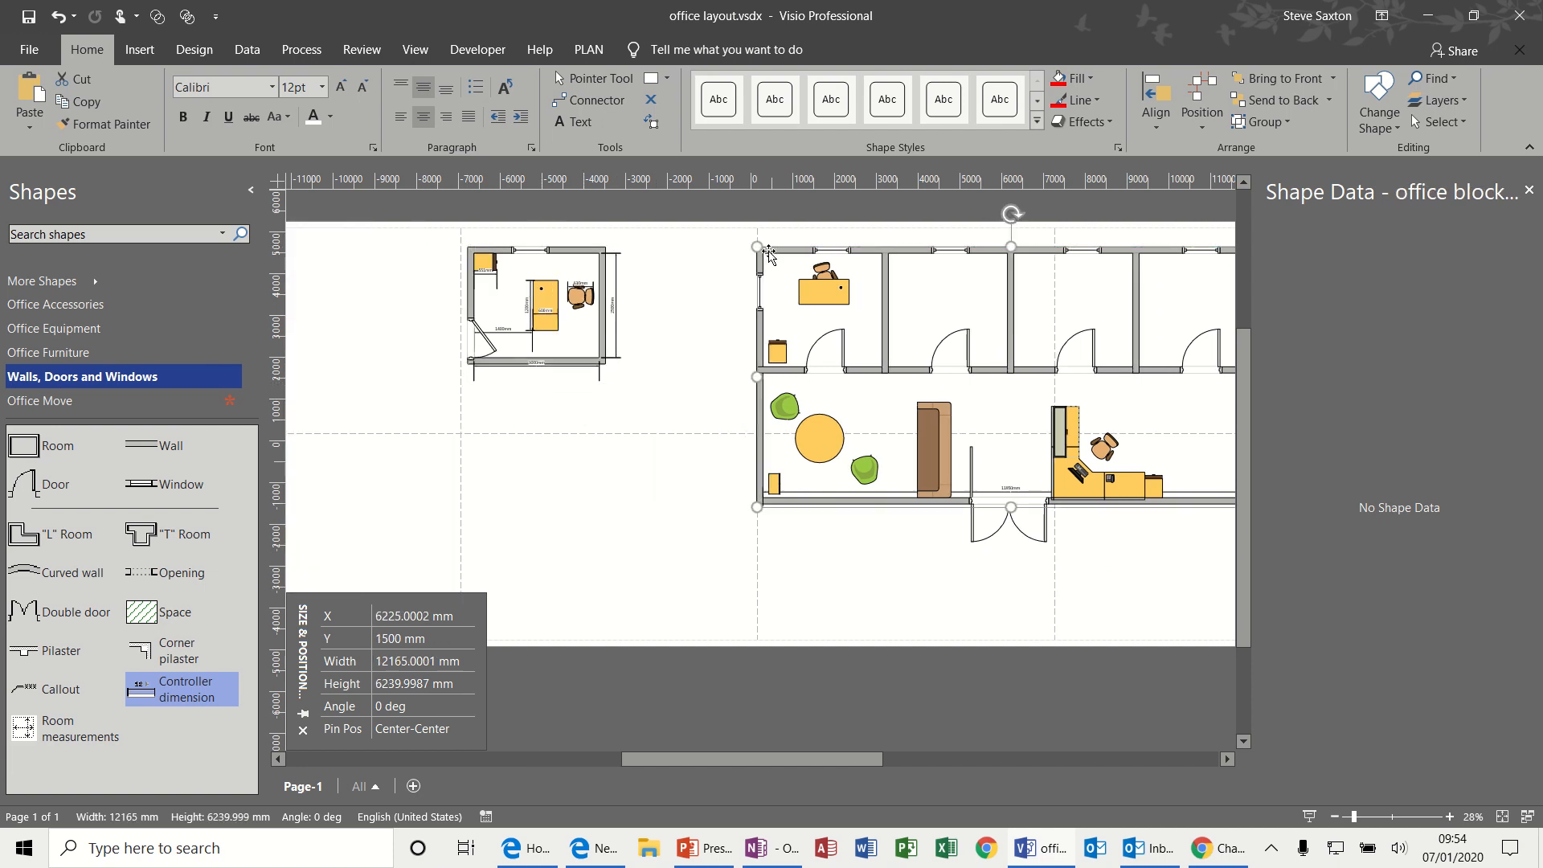
key("Delete")
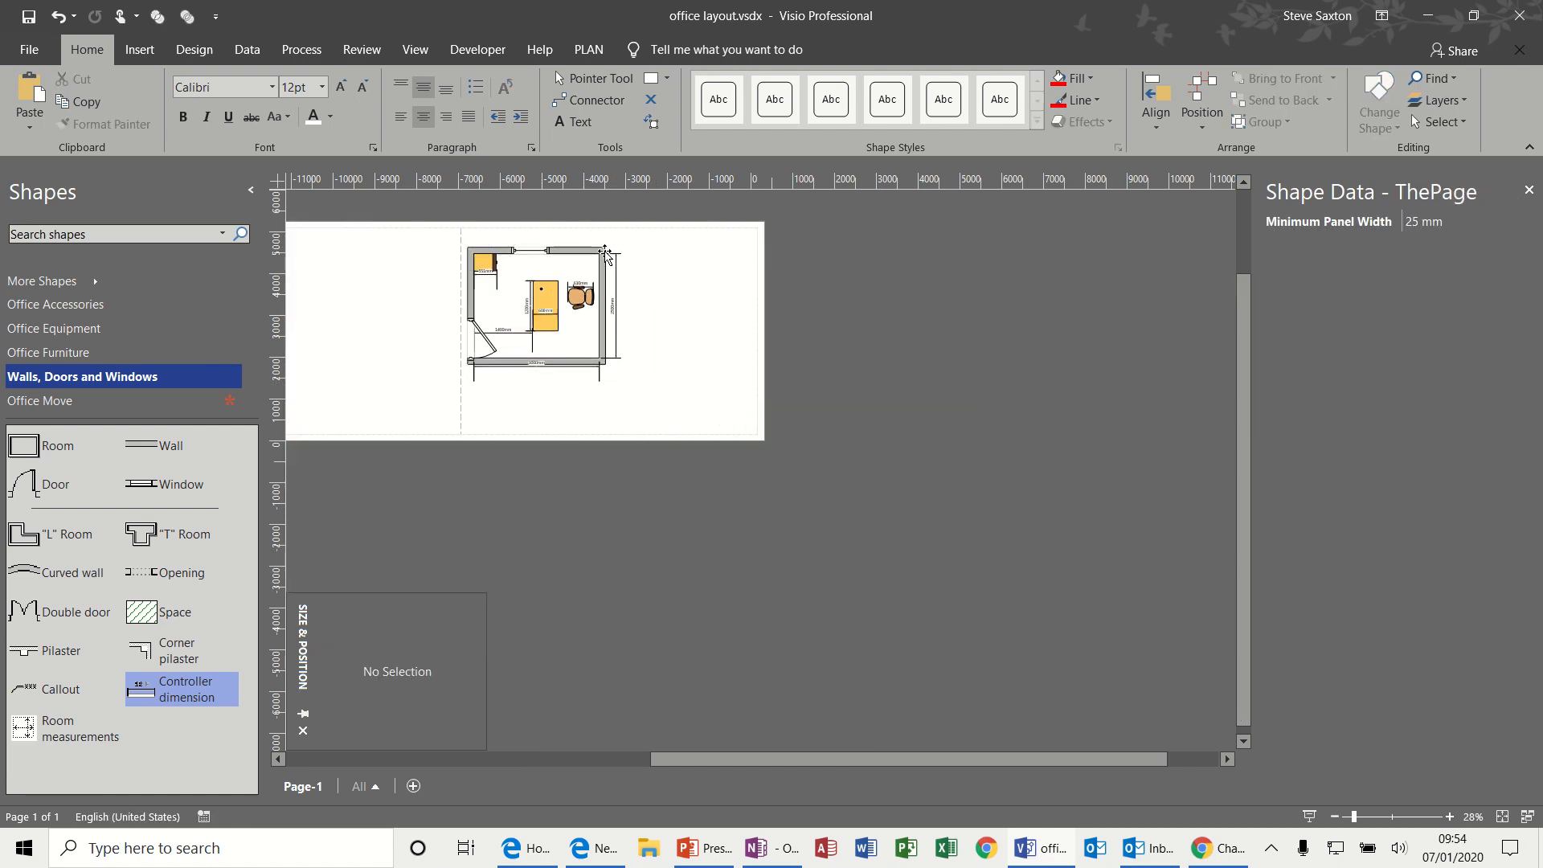
left_click_drag(597, 250, 717, 252)
key("Delete")
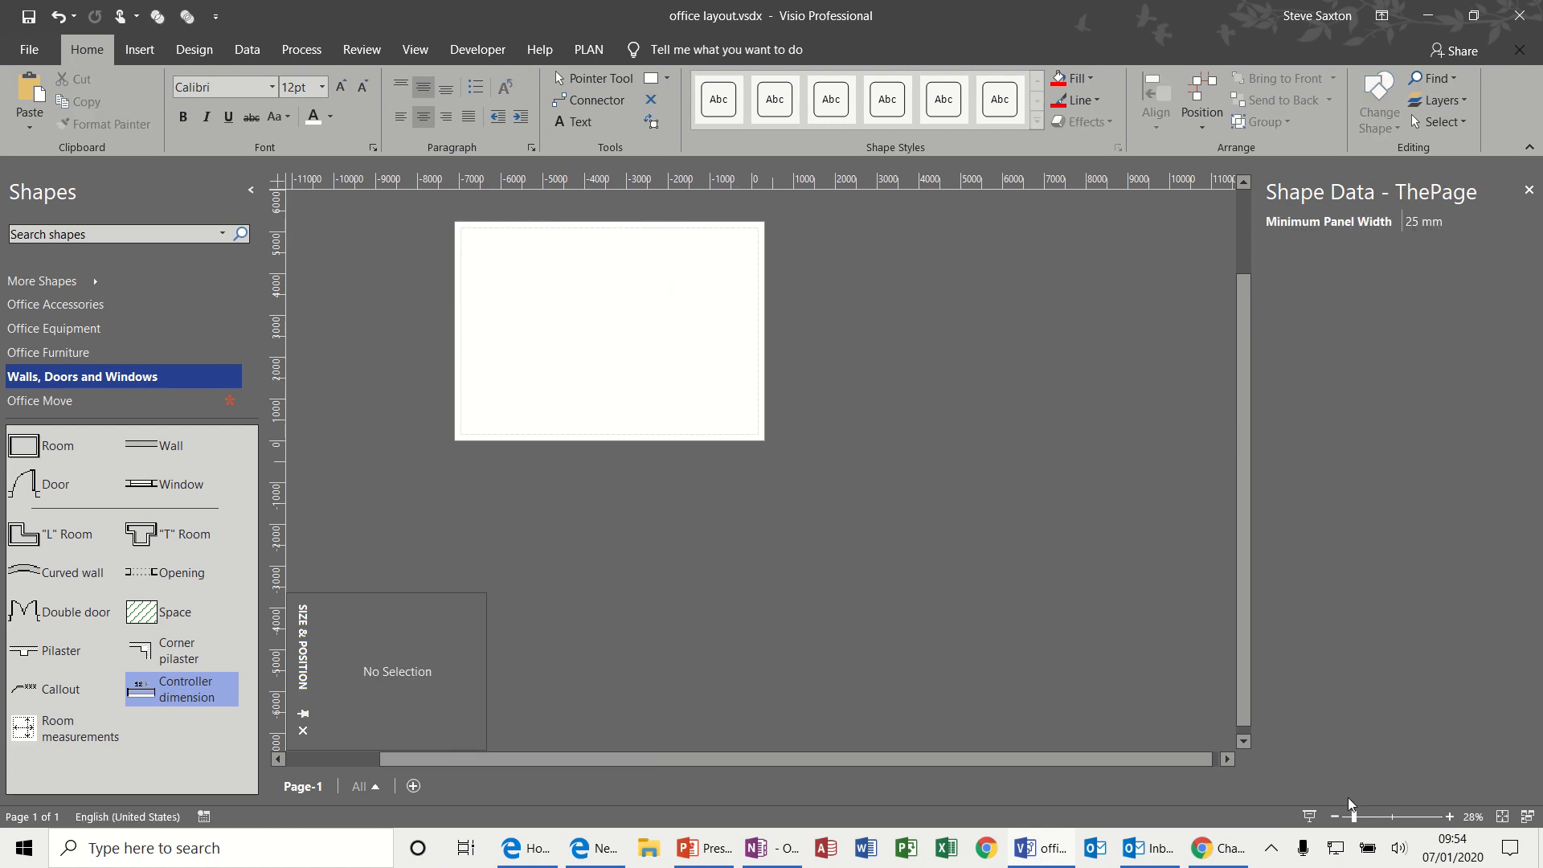
- Place a horizontal wall shape in the upper part of the blank page
left_click(1449, 818)
left_click(1449, 817)
left_click(1449, 818)
left_click(1448, 818)
left_click(1448, 817)
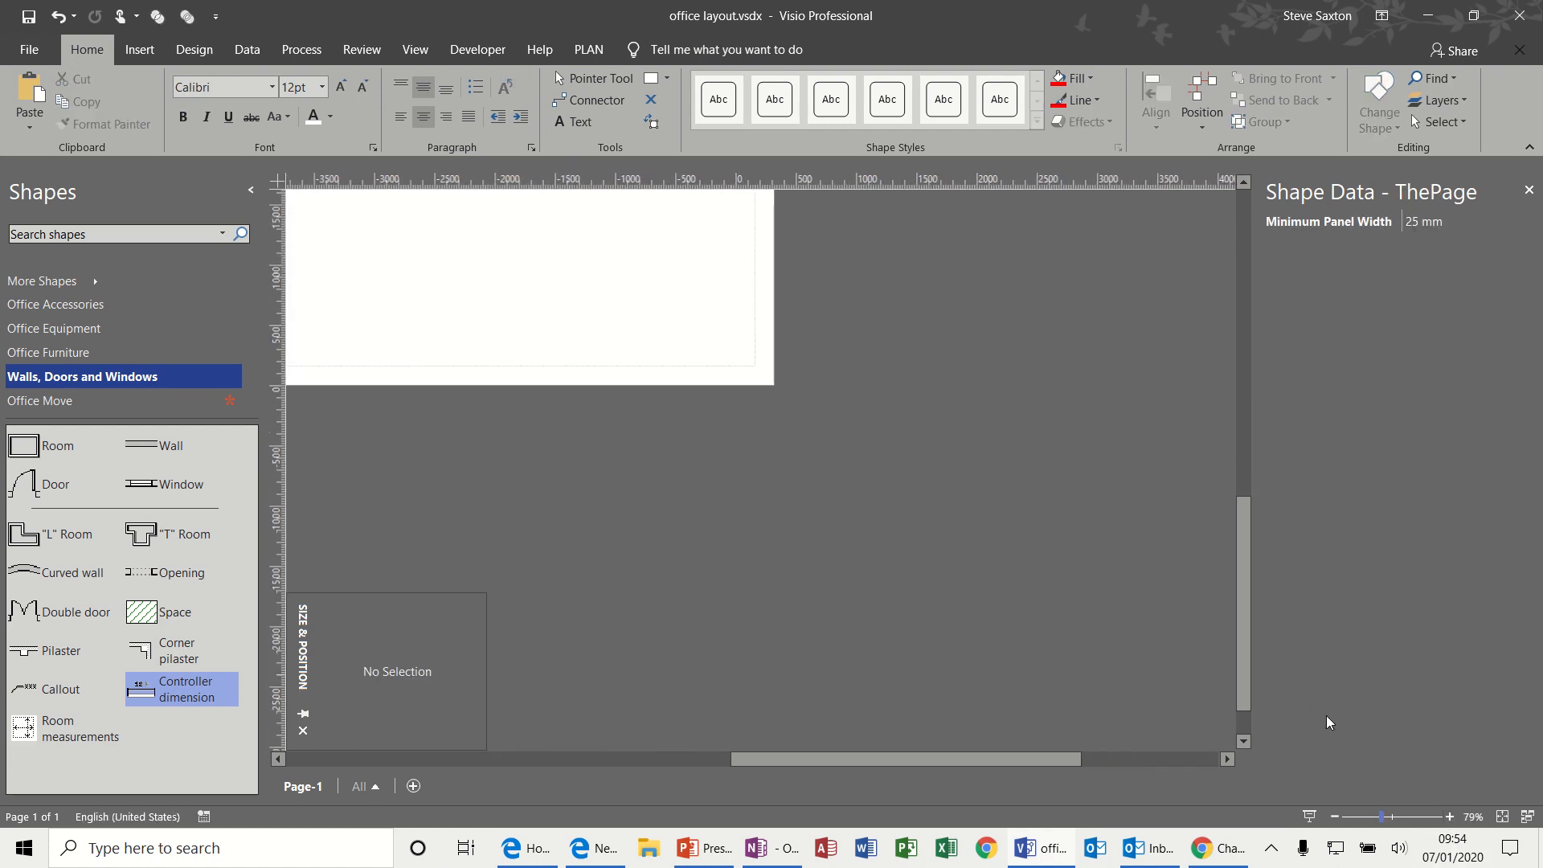
left_click_drag(1247, 642, 1242, 516)
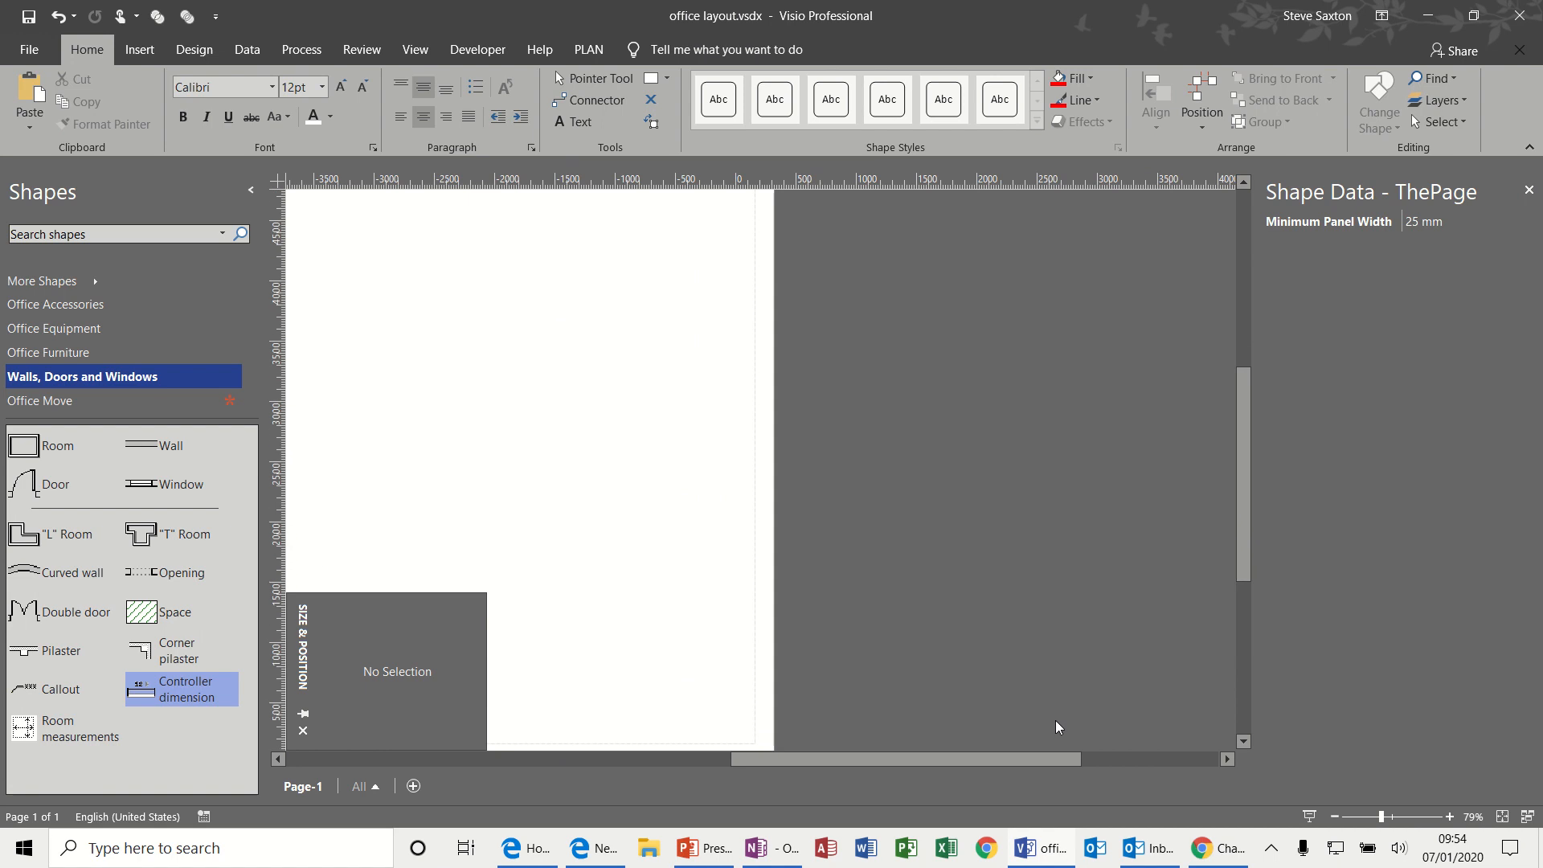
left_click_drag(1026, 758, 864, 759)
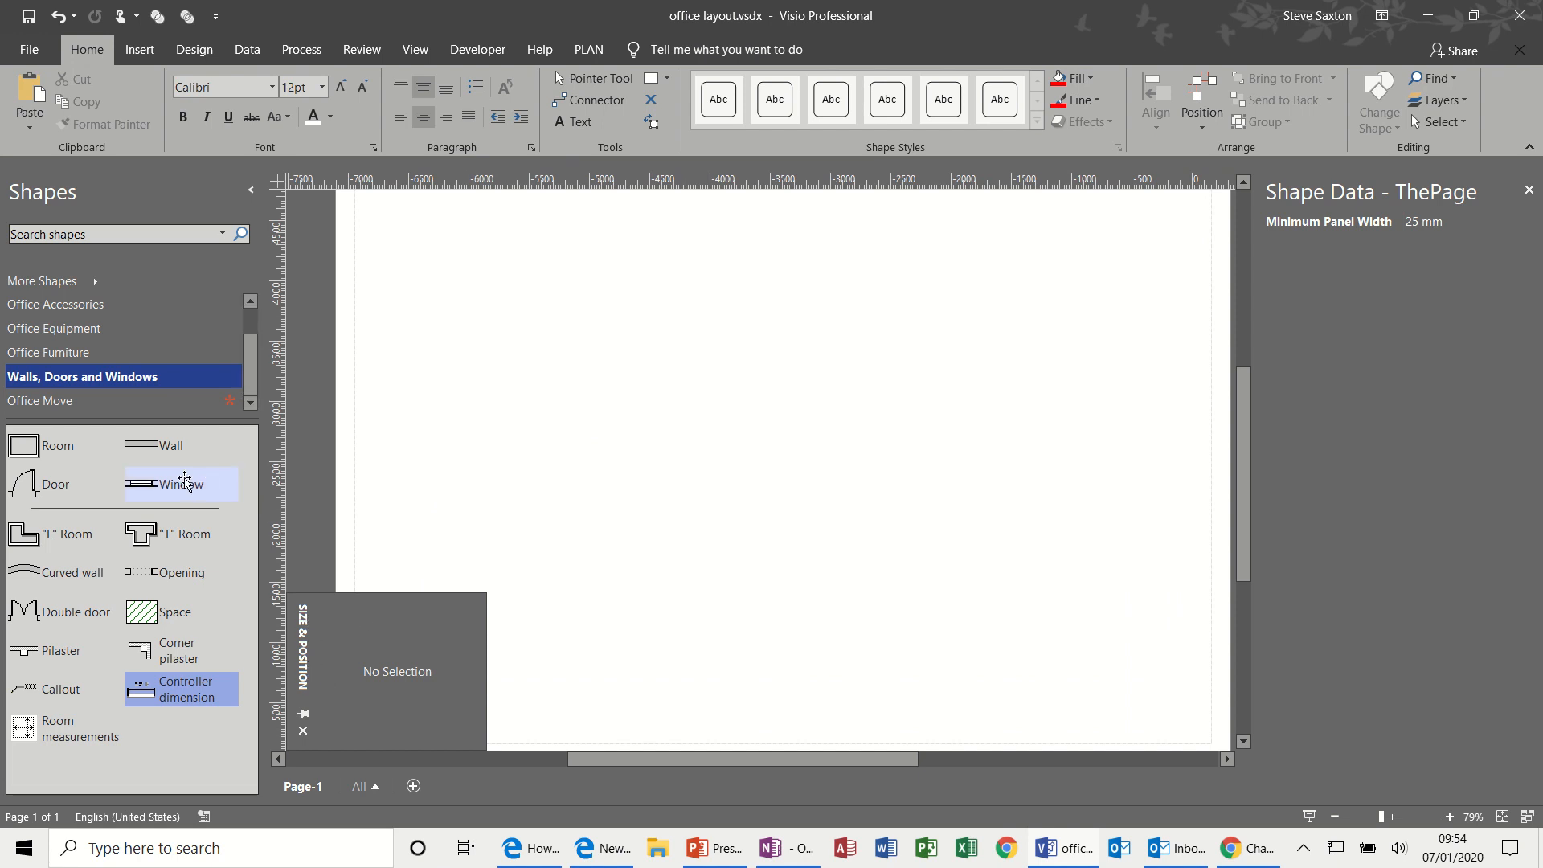
left_click_drag(151, 447, 654, 278)
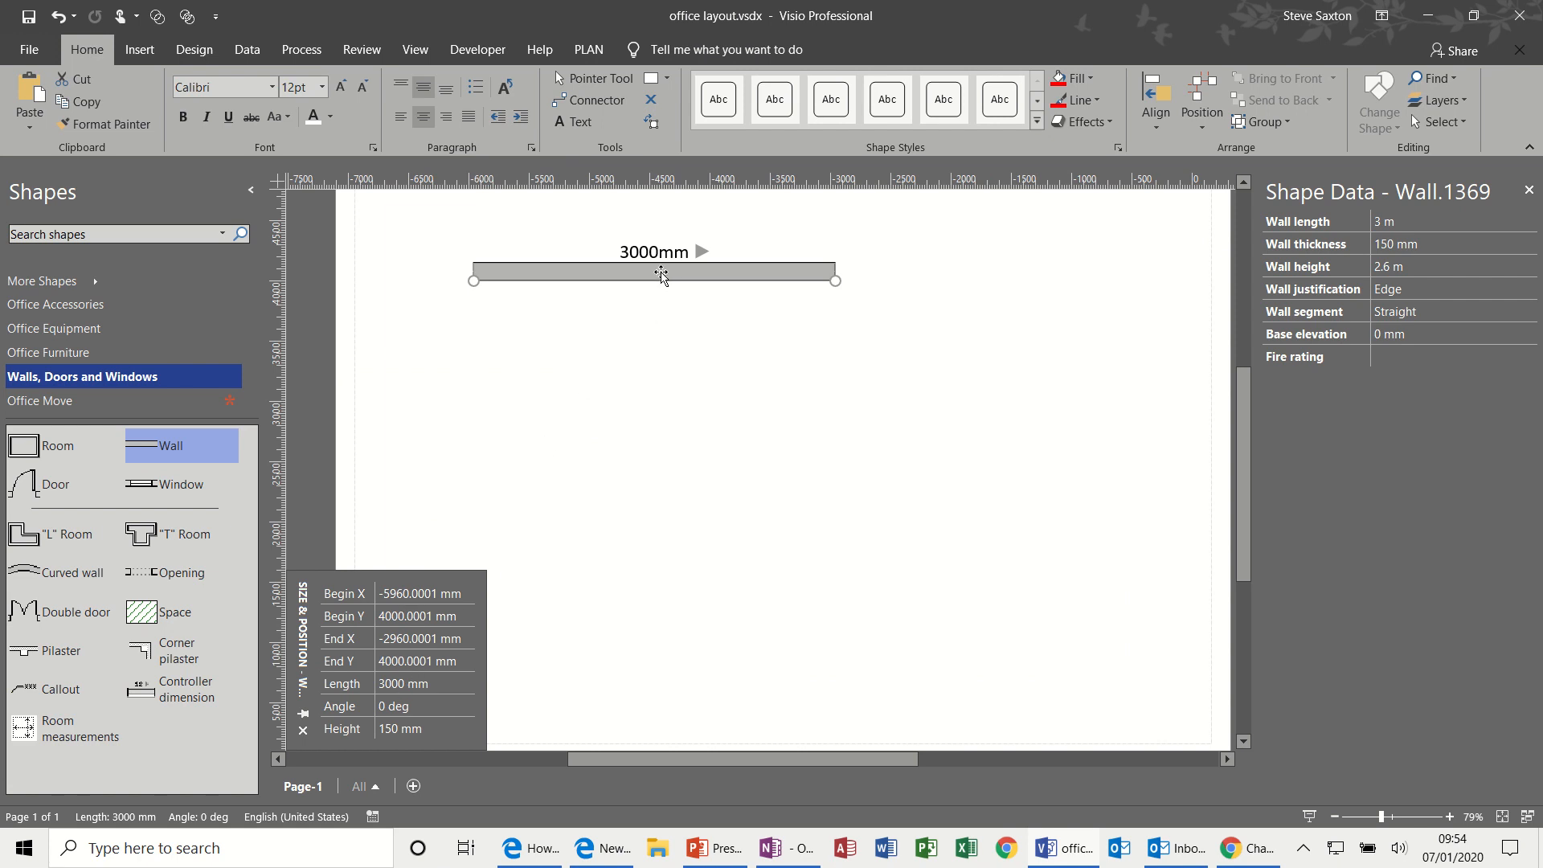
left_click_drag(660, 274, 717, 265)
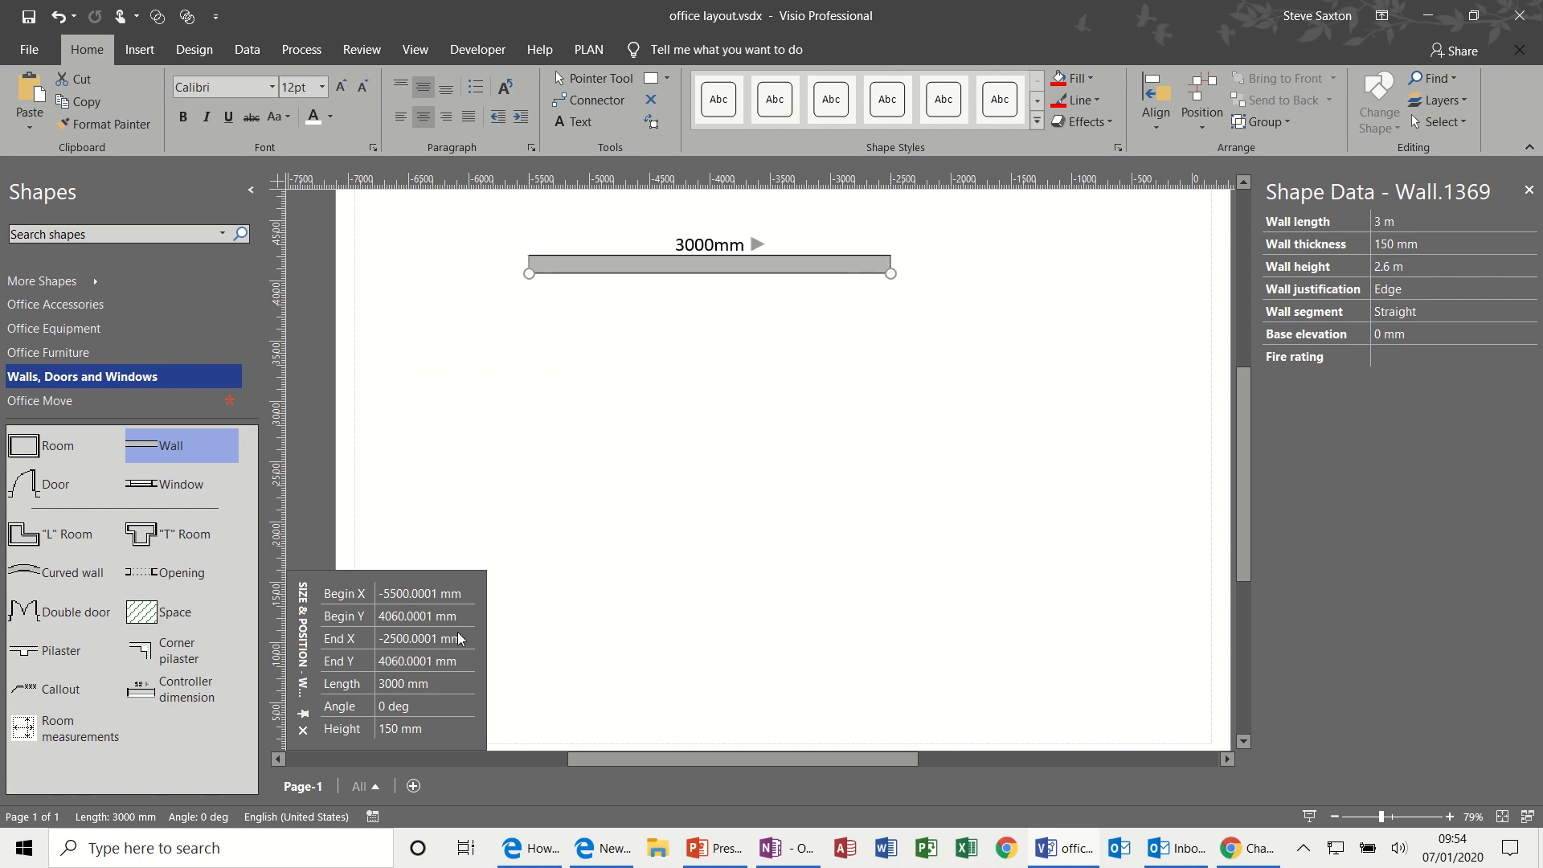
- Set the wall's length to 5 m and shift it left to start at about X -6200 mm, Y 4100 mm
left_click(433, 683)
type("5m")
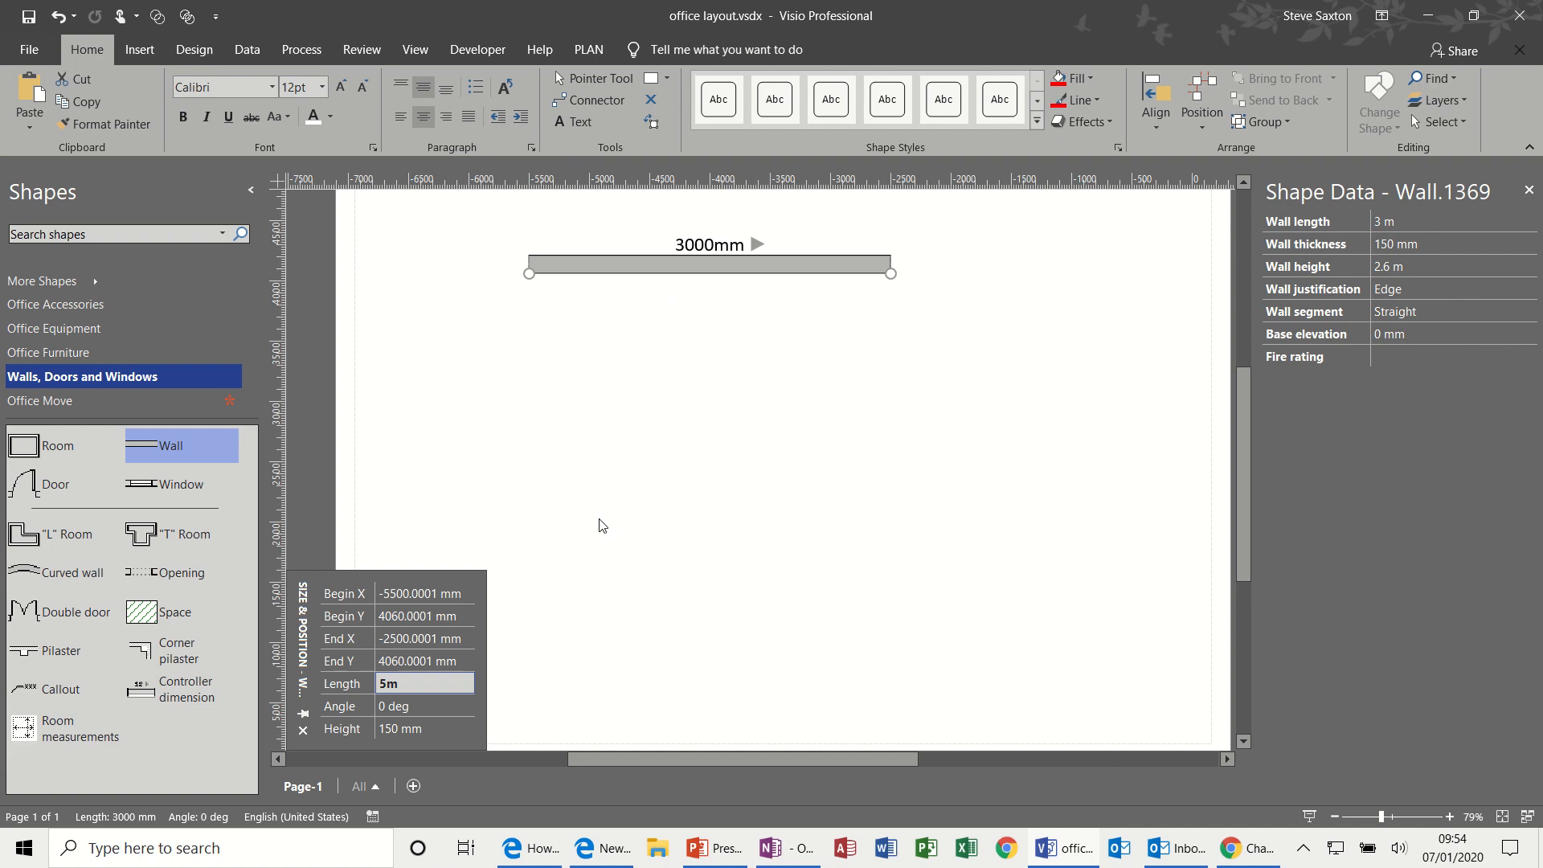
left_click(660, 490)
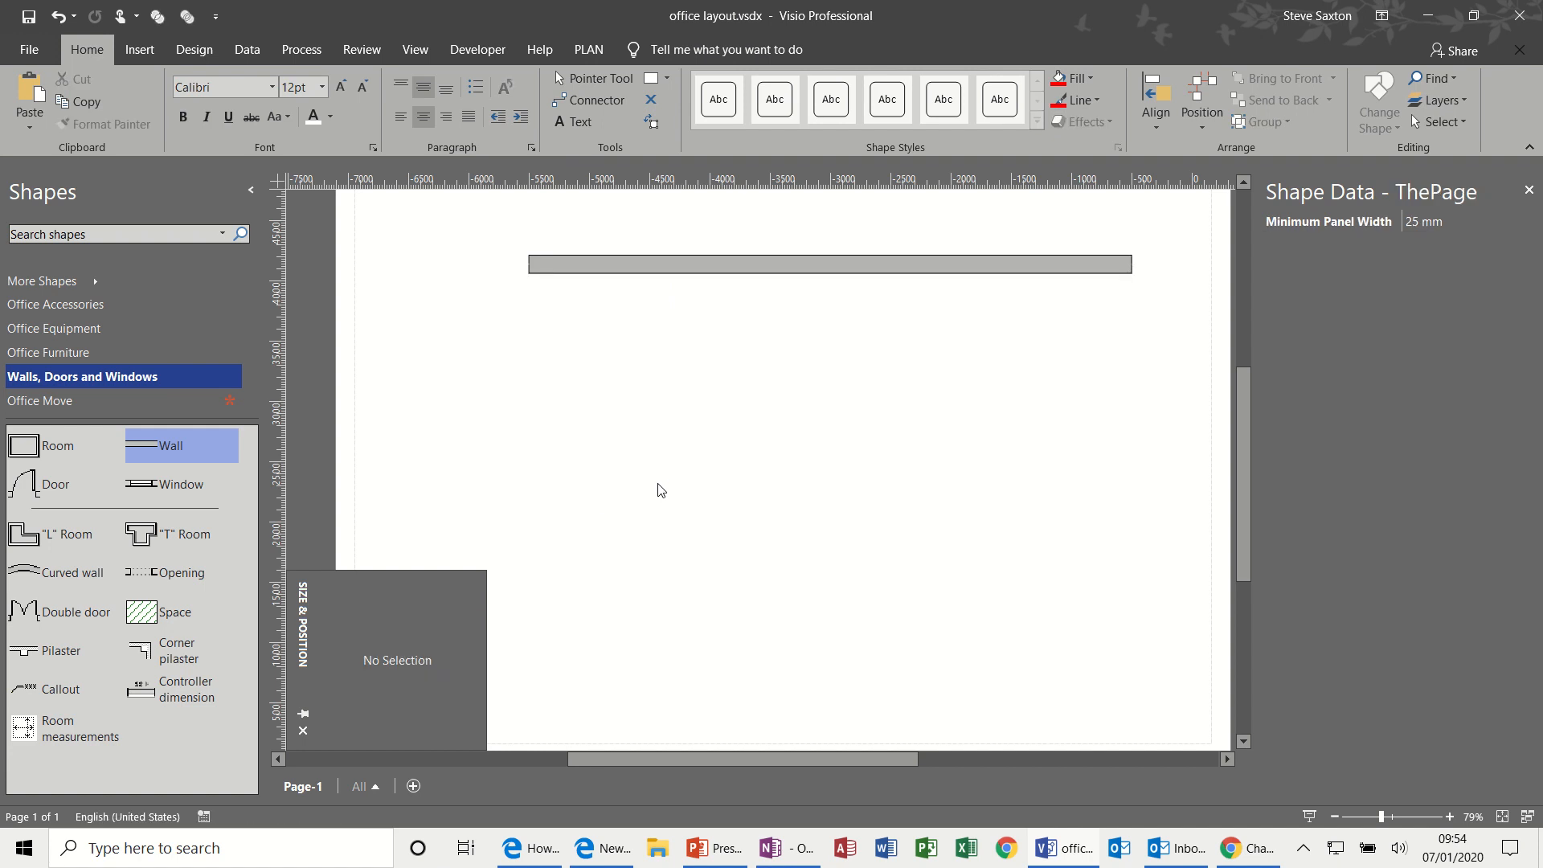
left_click_drag(854, 269, 761, 263)
left_click(750, 359)
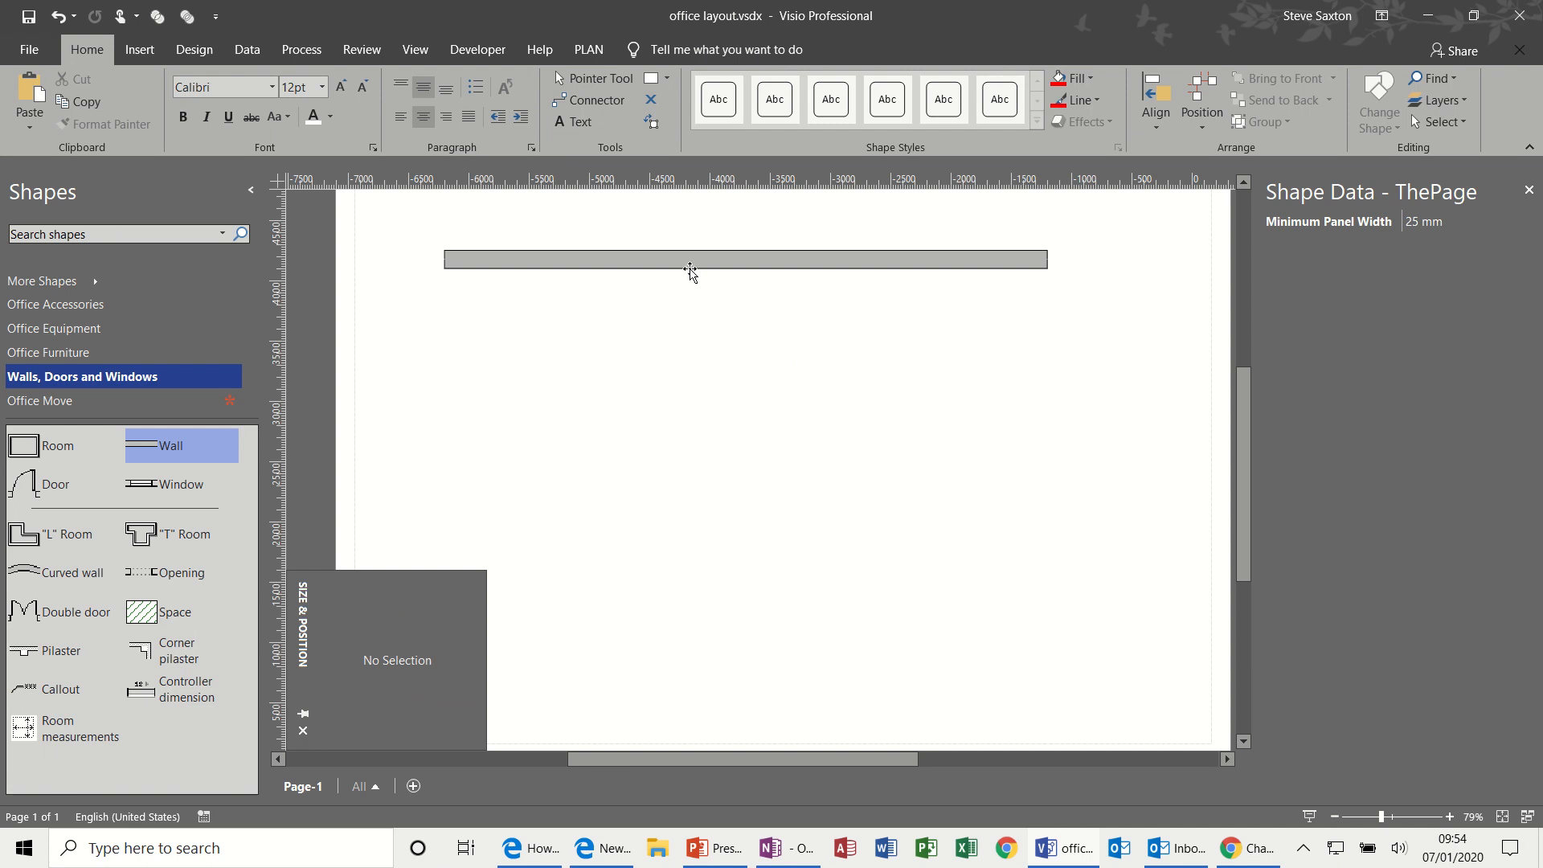
left_click(723, 262)
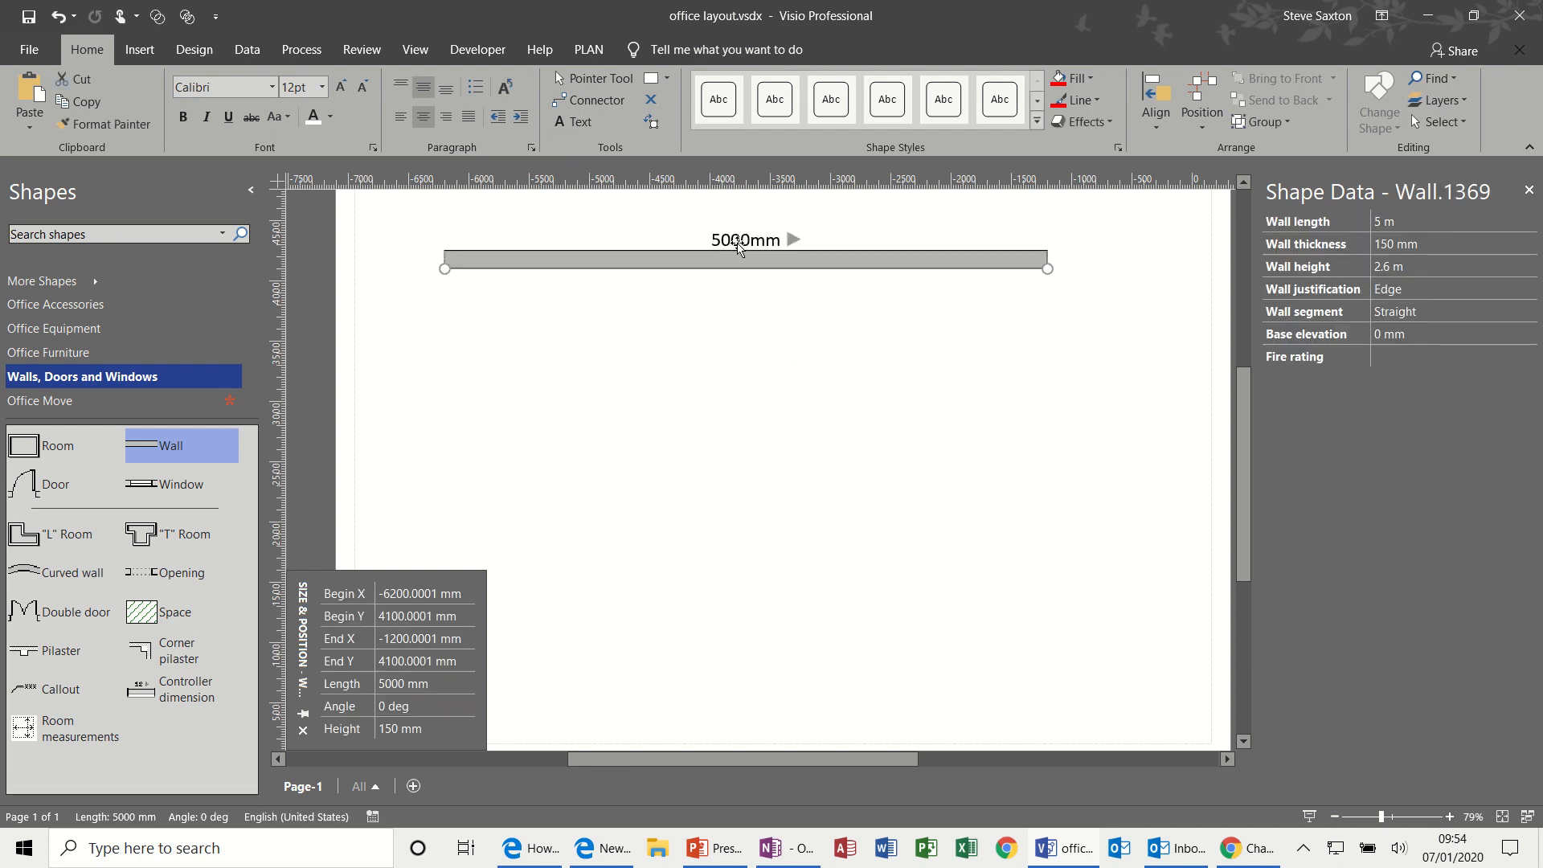
left_click(738, 313)
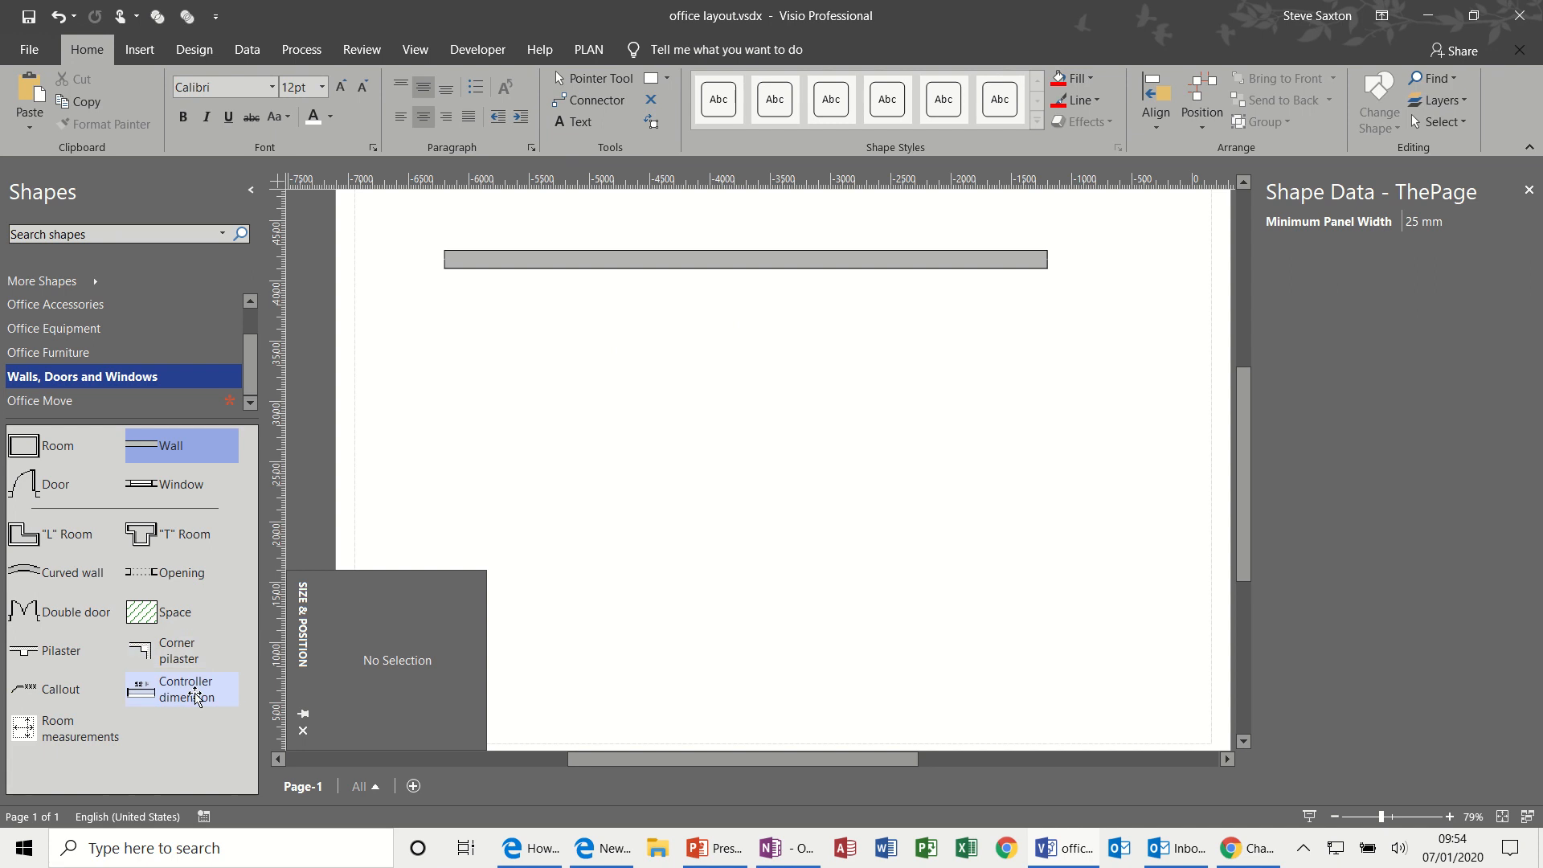
- Add a controller dimension above the horizontal wall and stretch it to span the full 5000 mm between the wall's ends
left_click_drag(193, 690, 445, 281)
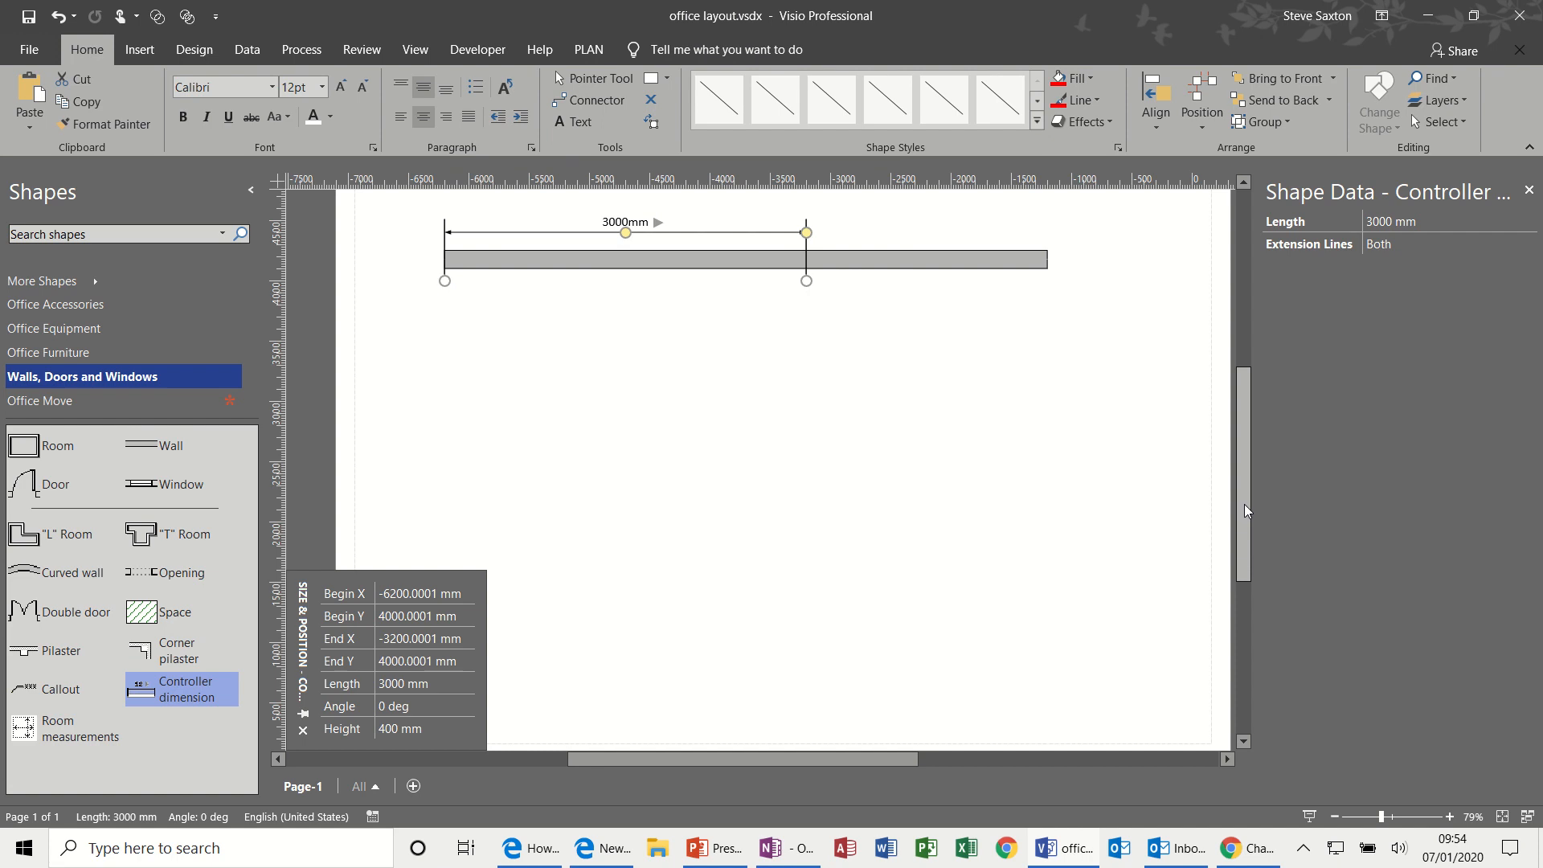
left_click_drag(1244, 505, 1243, 480)
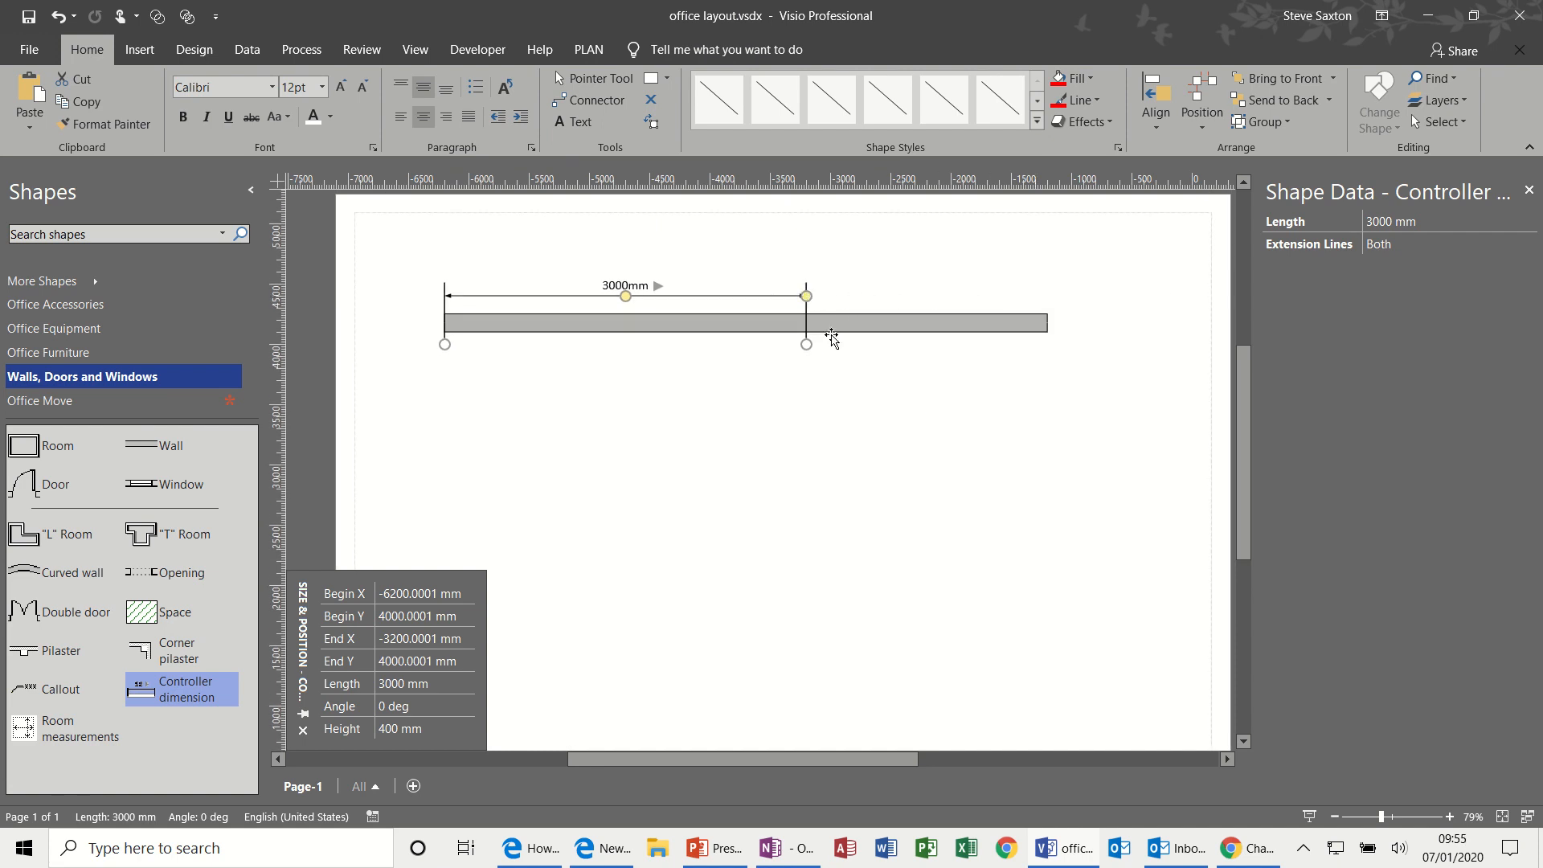
left_click_drag(808, 343, 1047, 343)
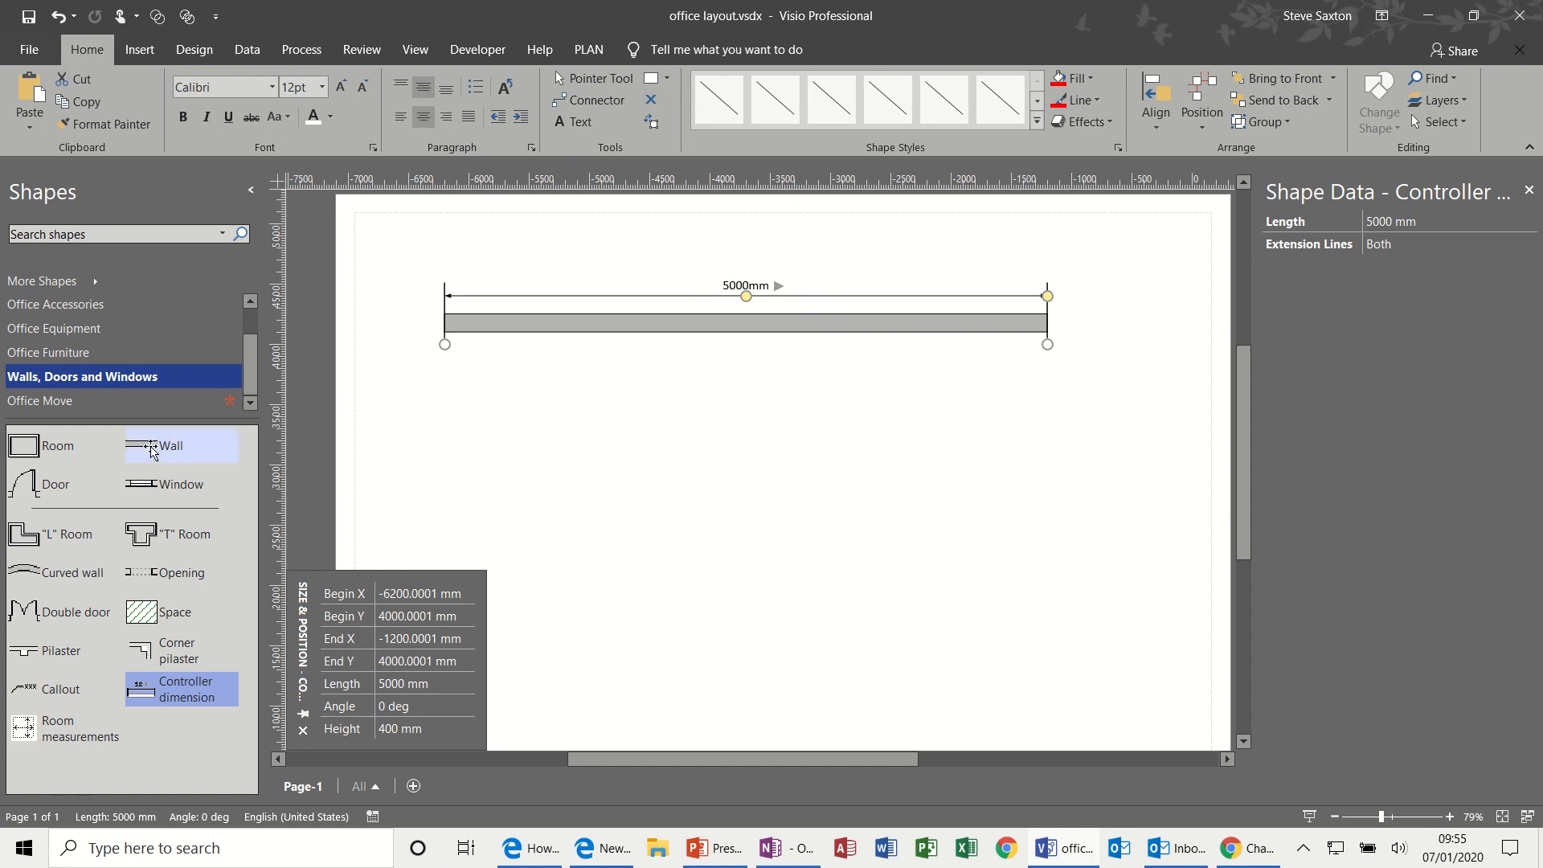
- Add a second wall, turn it vertical at the first wall's left end, and extend it down to about 1540 mm long
left_click_drag(149, 450, 620, 451)
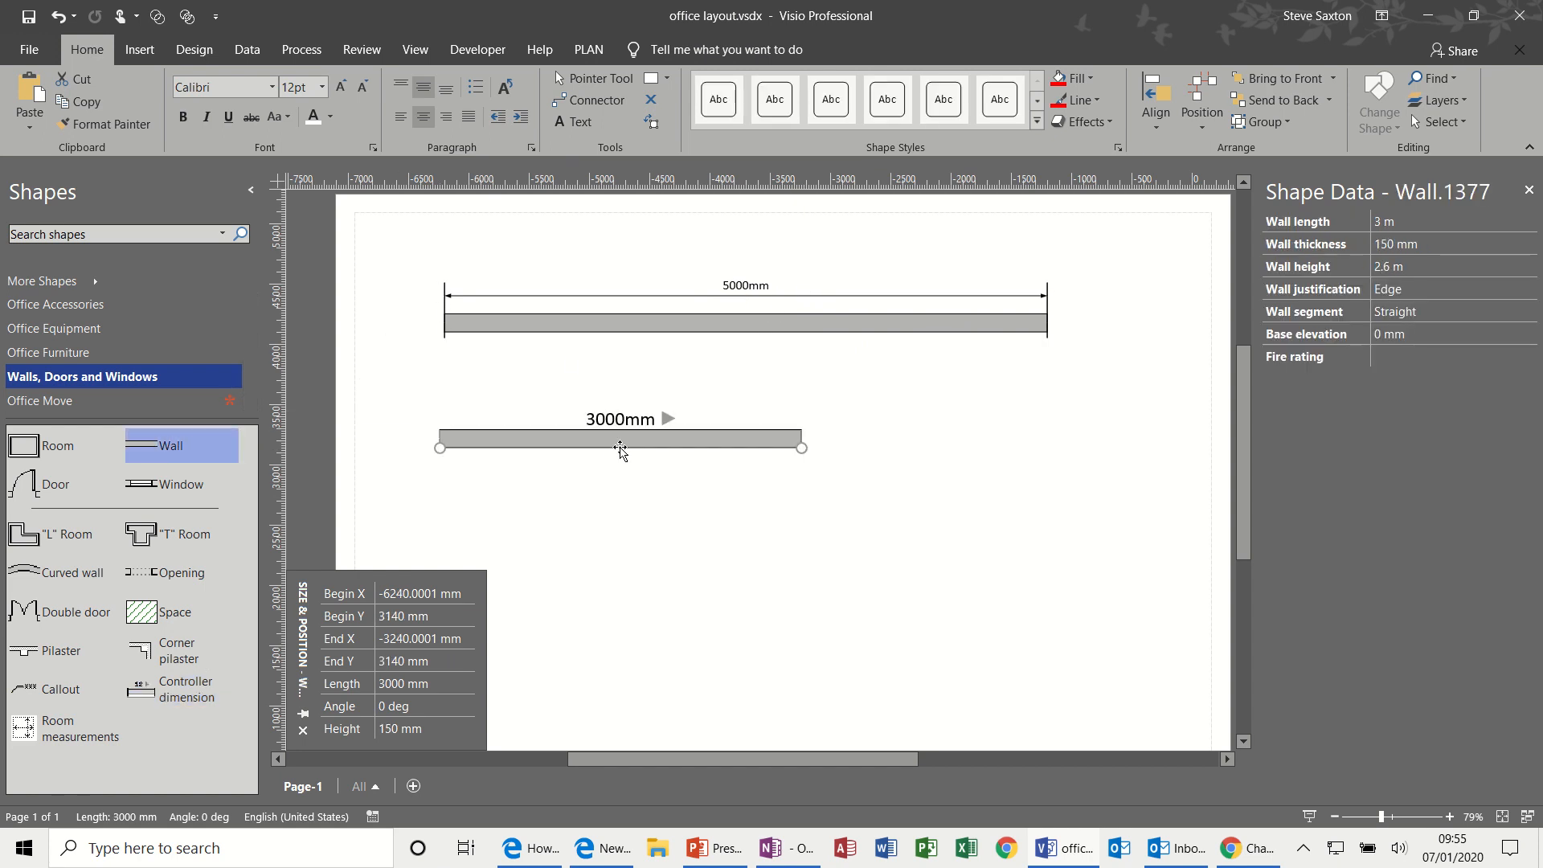
left_click_drag(802, 443, 441, 332)
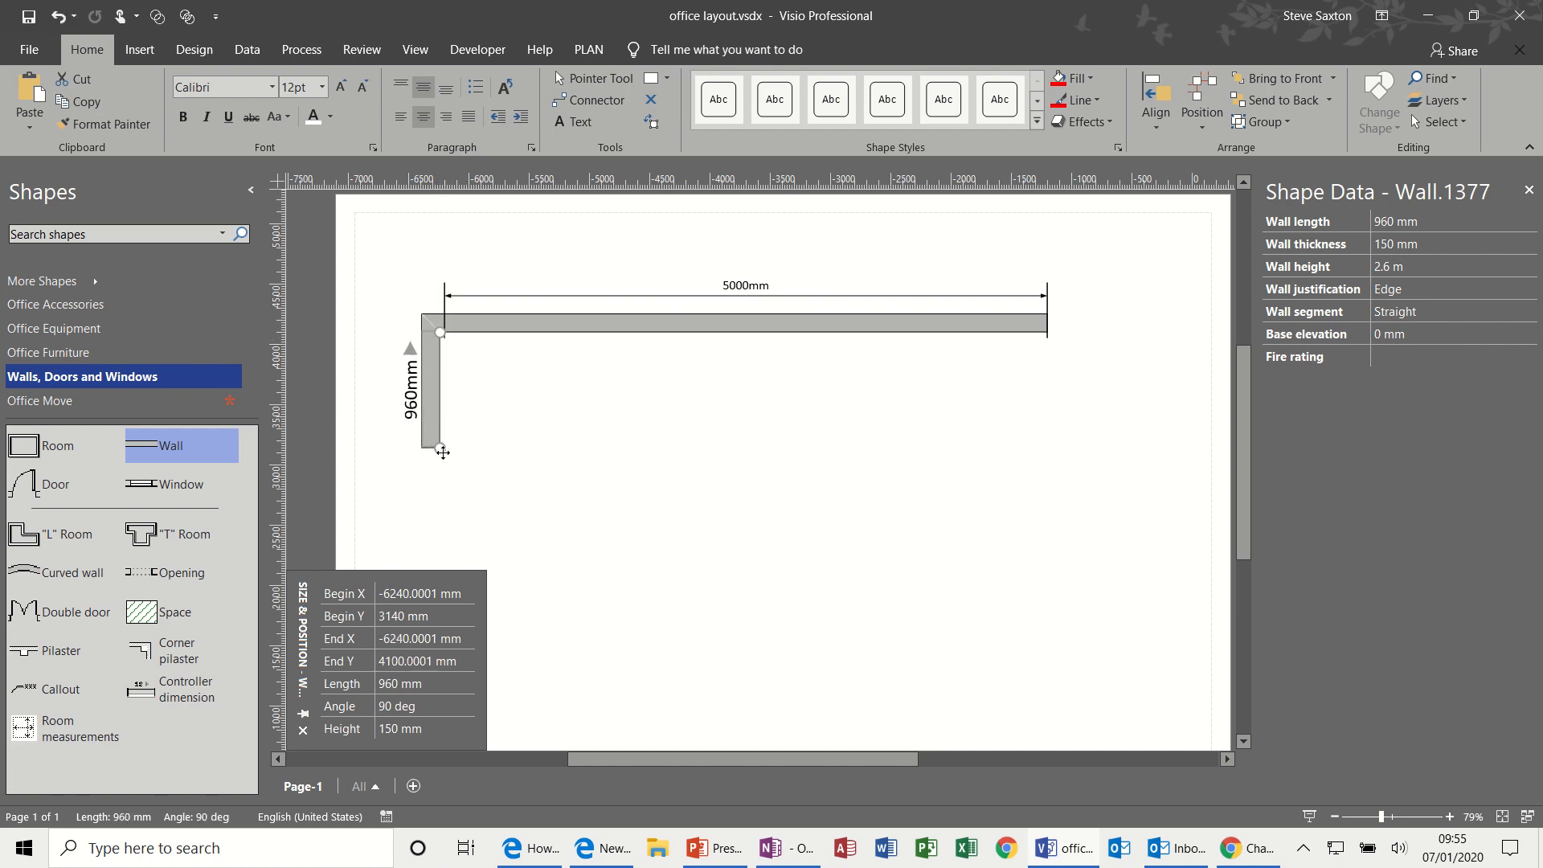
left_click_drag(442, 452, 441, 517)
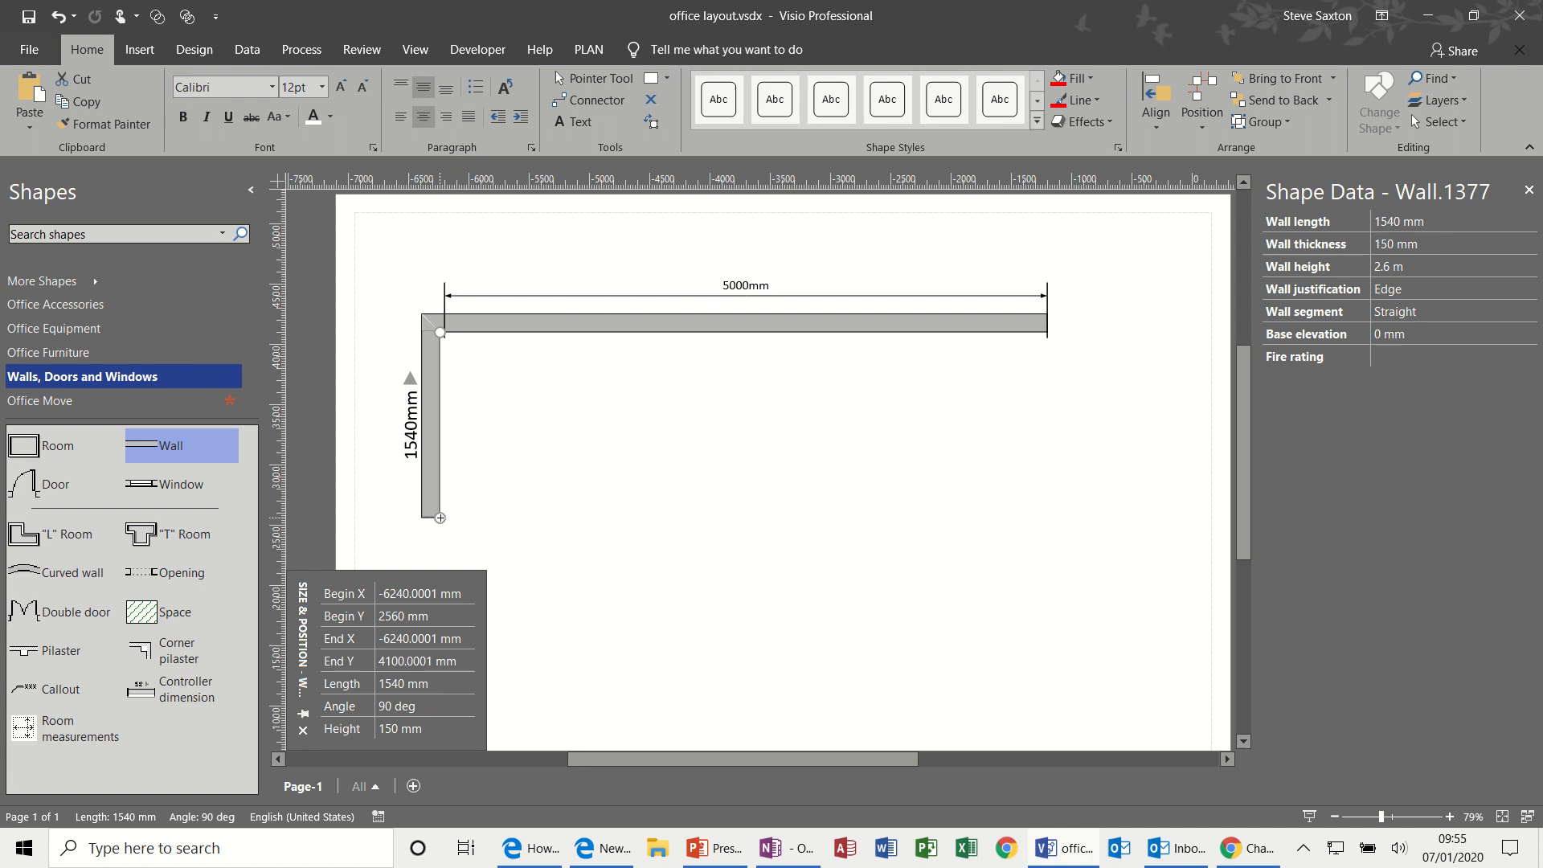
- Set the vertical wall's length to 3 m
left_click(429, 688)
type("3")
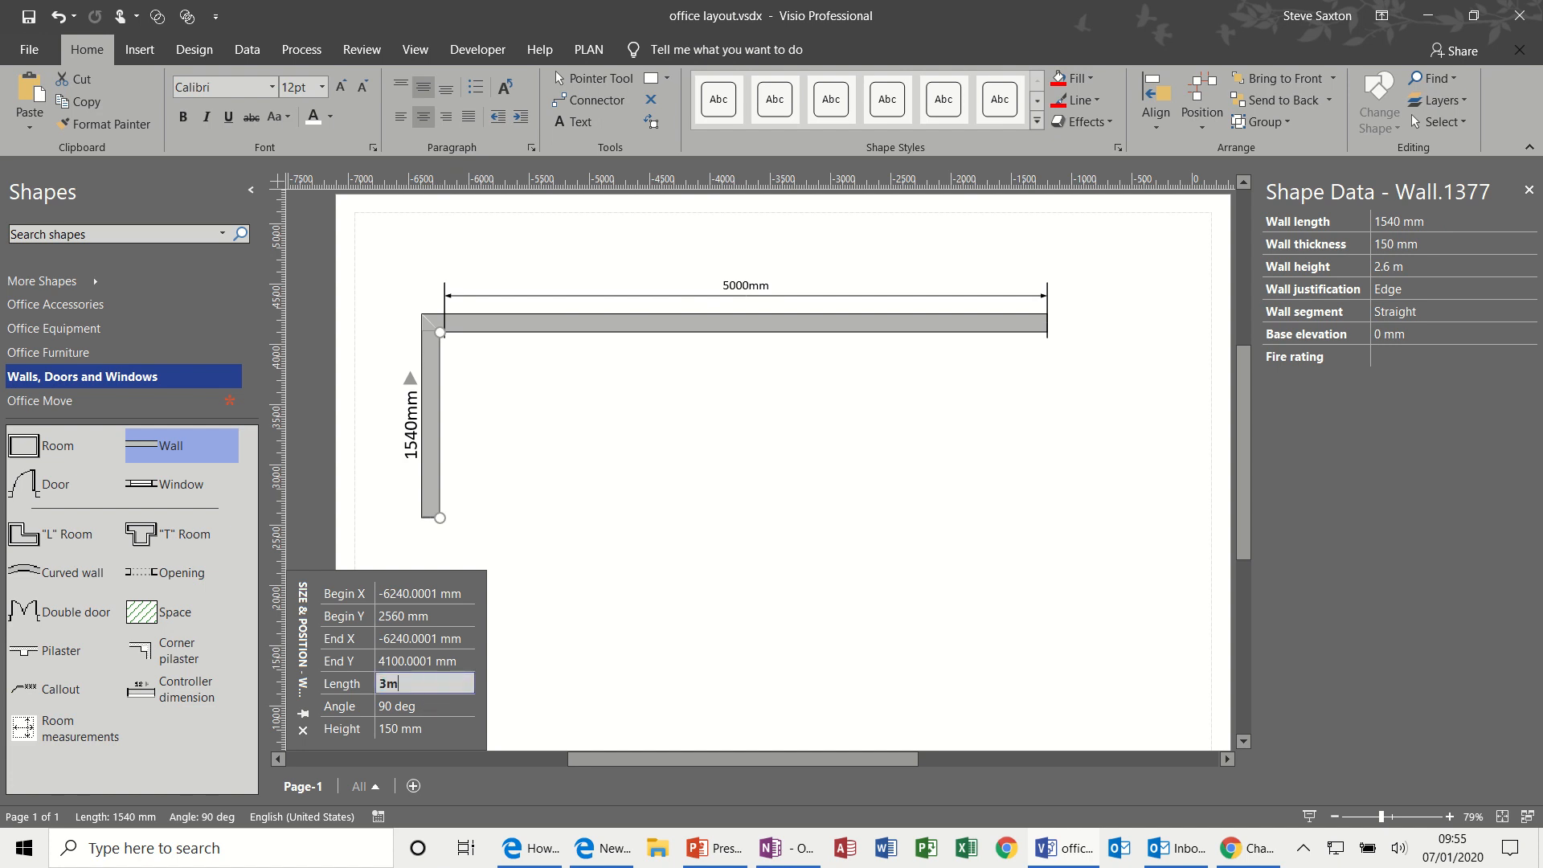
type("m")
left_click(651, 596)
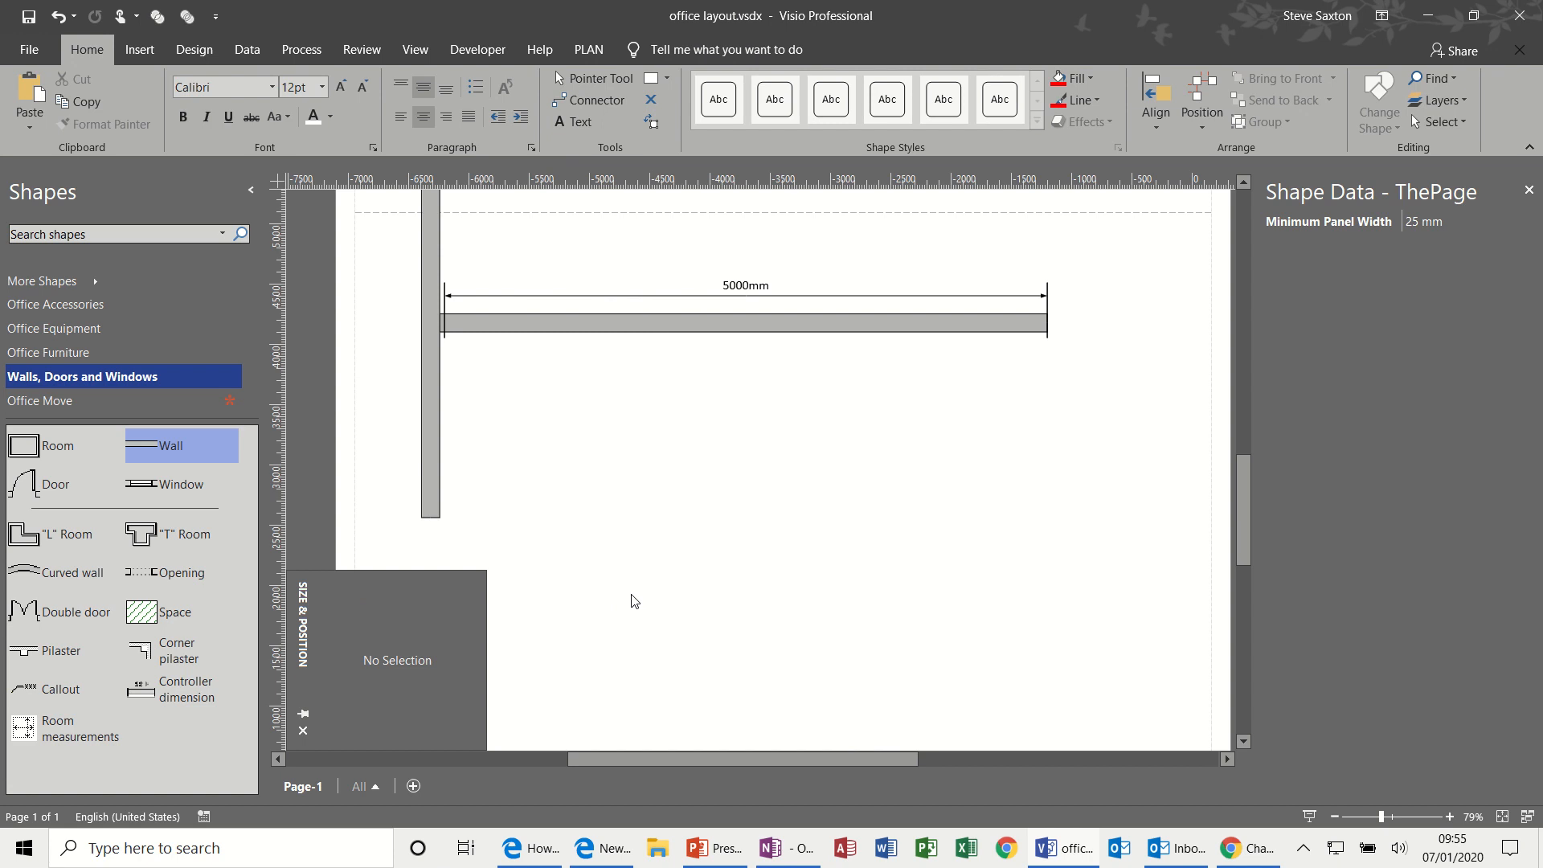
- Move the vertical wall down so its upper end forms a corner with the left end of the horizontal wall
left_click(431, 465)
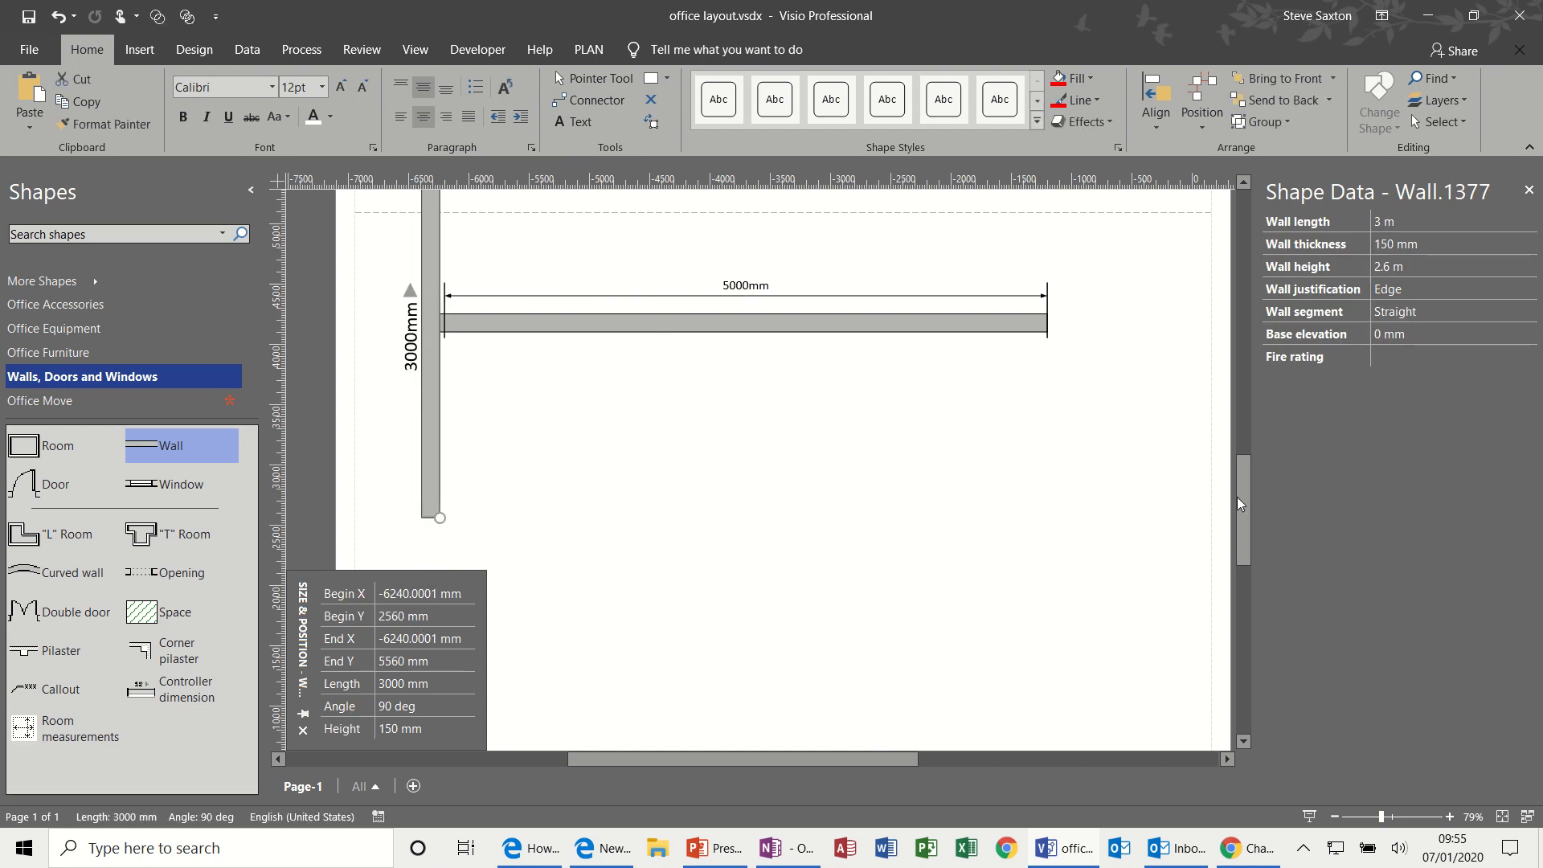
mouse_move(1237, 498)
left_mouse_down()
mouse_move(1239, 449)
mouse_move(1238, 466)
left_mouse_up()
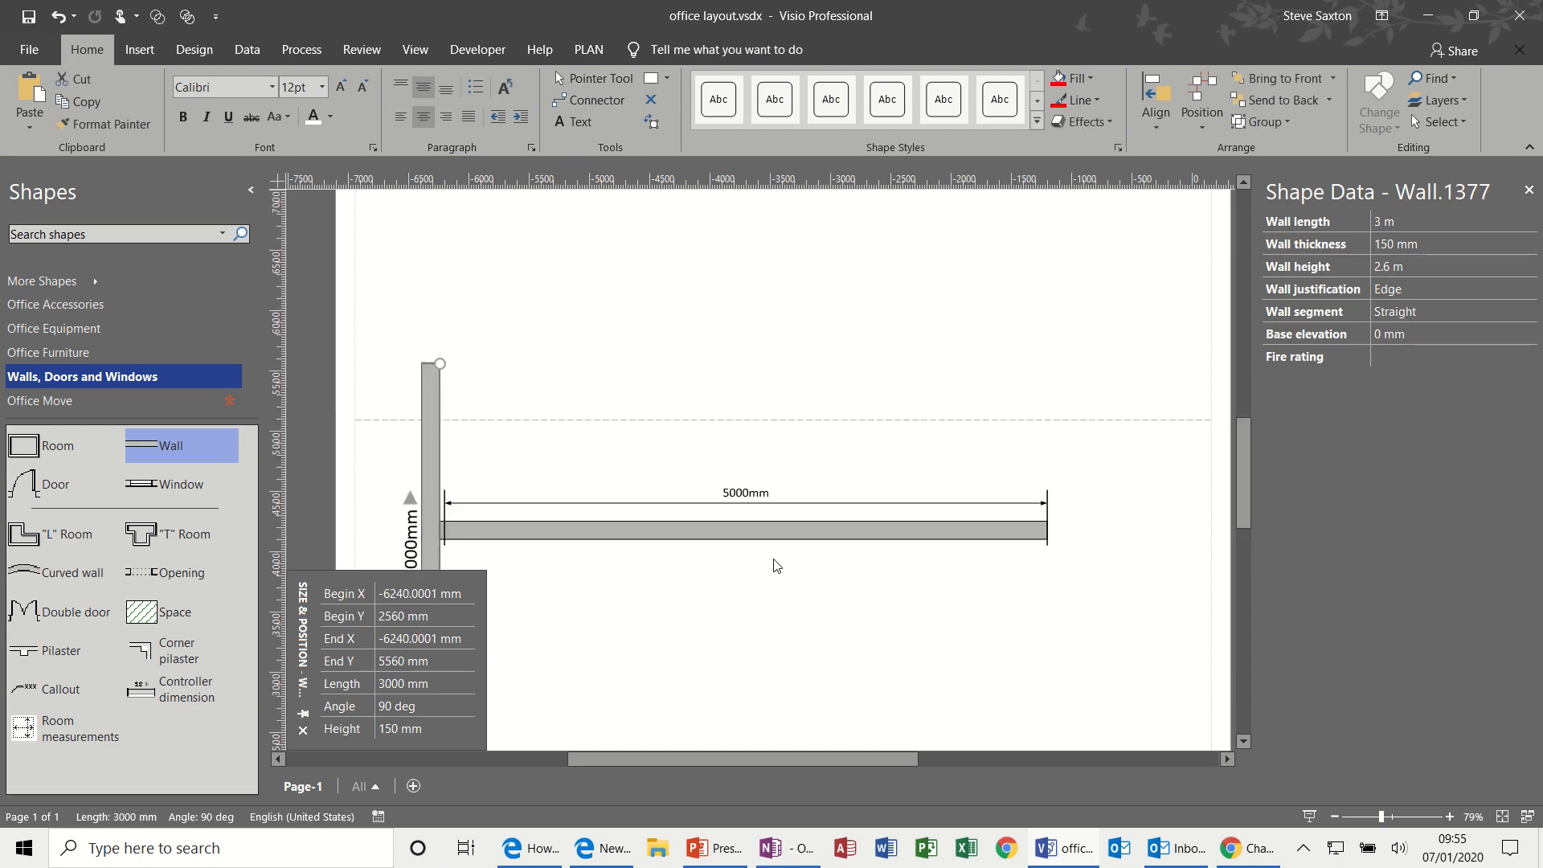
left_click(649, 745)
left_click_drag(610, 758, 561, 754)
left_click_drag(566, 599, 571, 737)
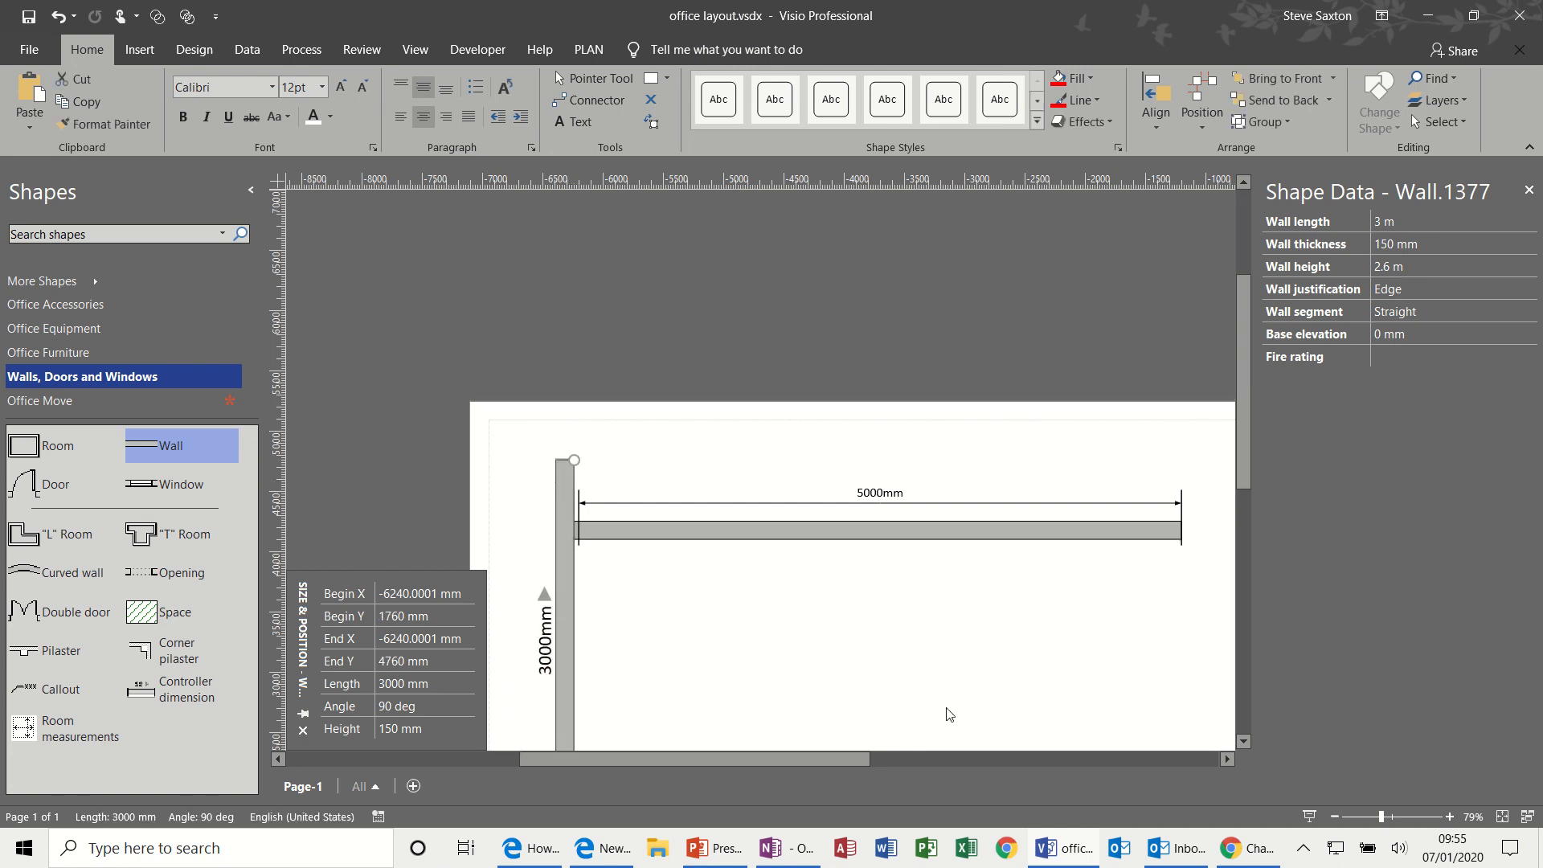
scroll(768, 548, "down", 3)
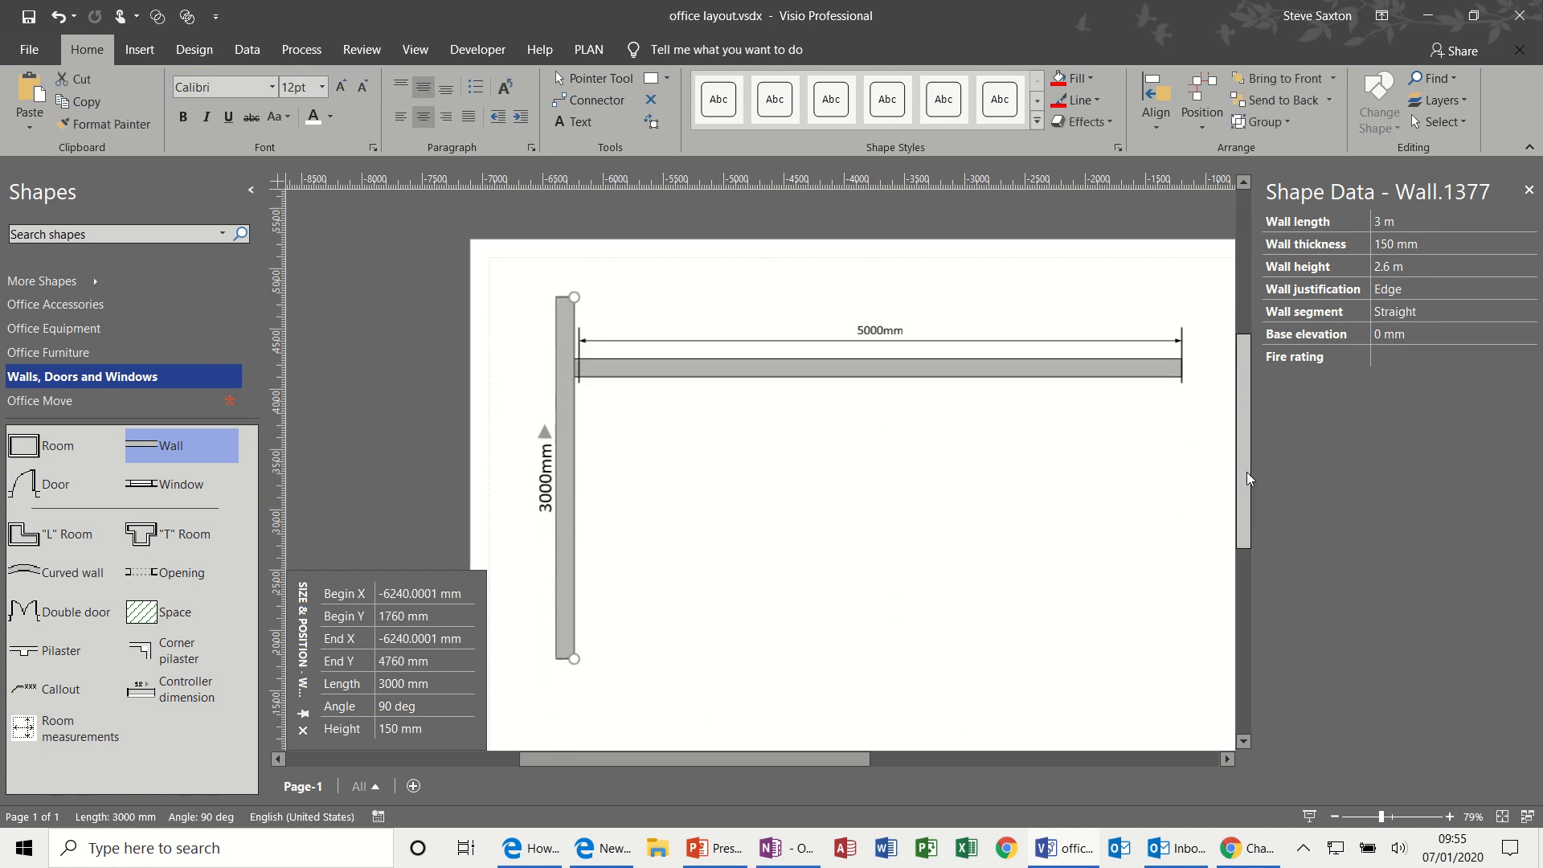
left_click_drag(560, 480, 579, 555)
left_click(707, 548)
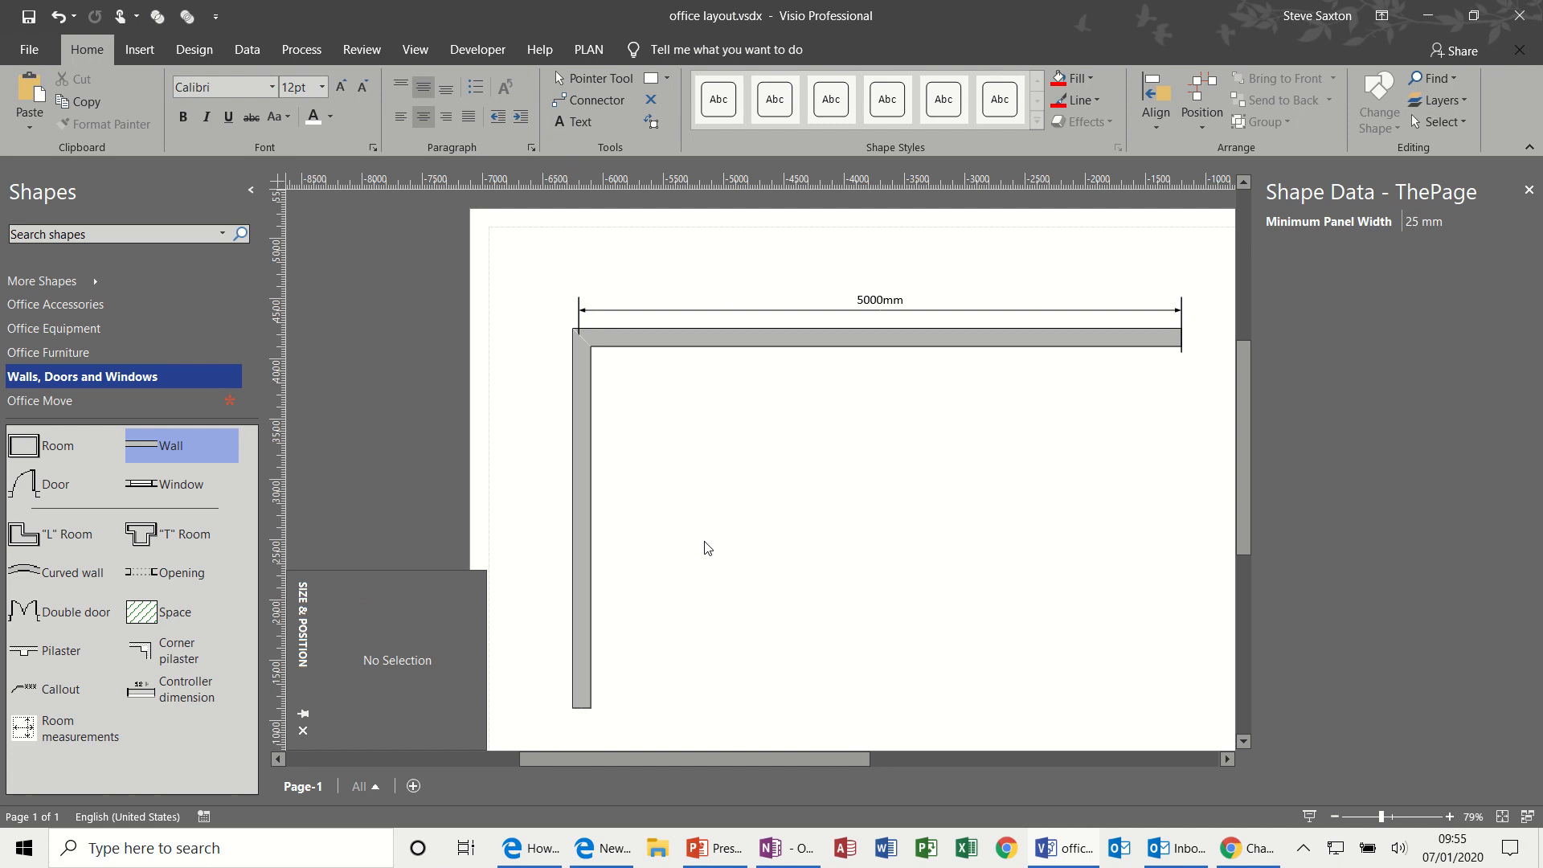
- Close the rectangular room by copying the top wall to the bottom side and the left wall to the right side
left_click(1334, 816)
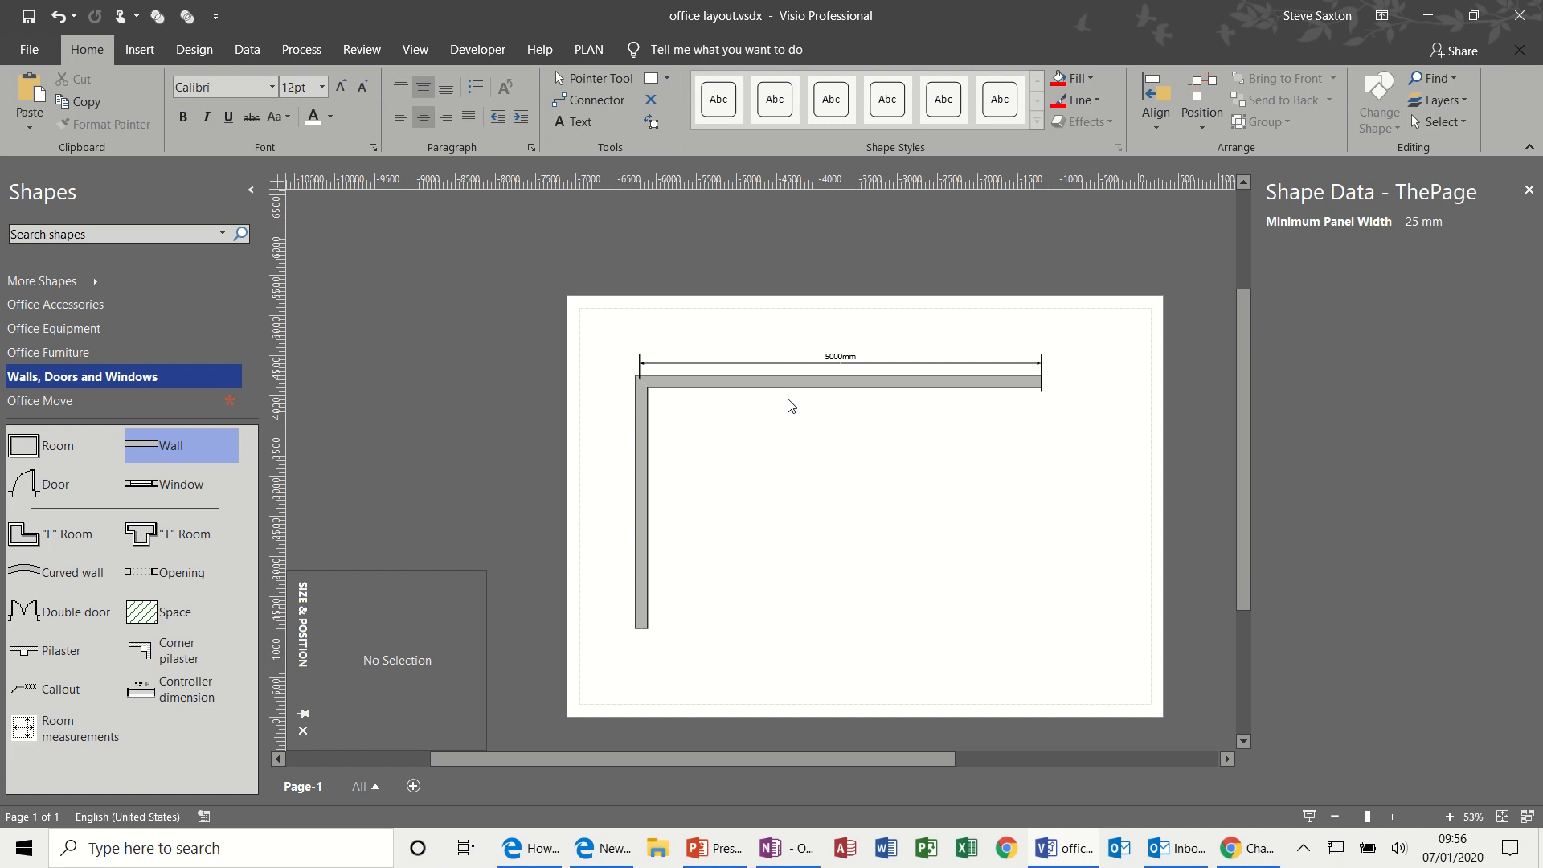
left_click_drag(808, 383, 806, 619)
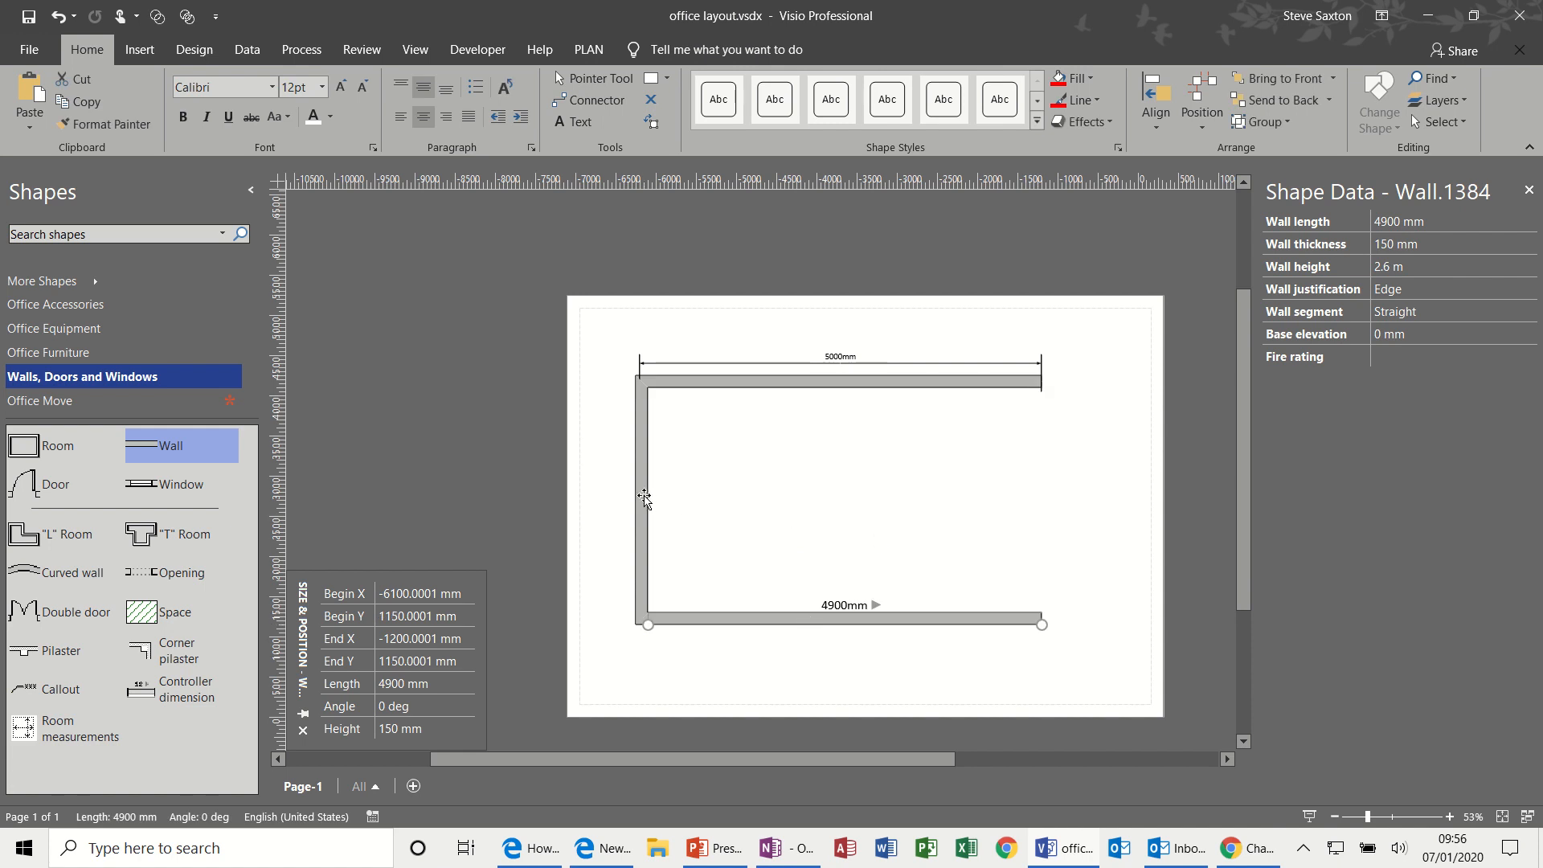
left_click_drag(644, 498, 1035, 487)
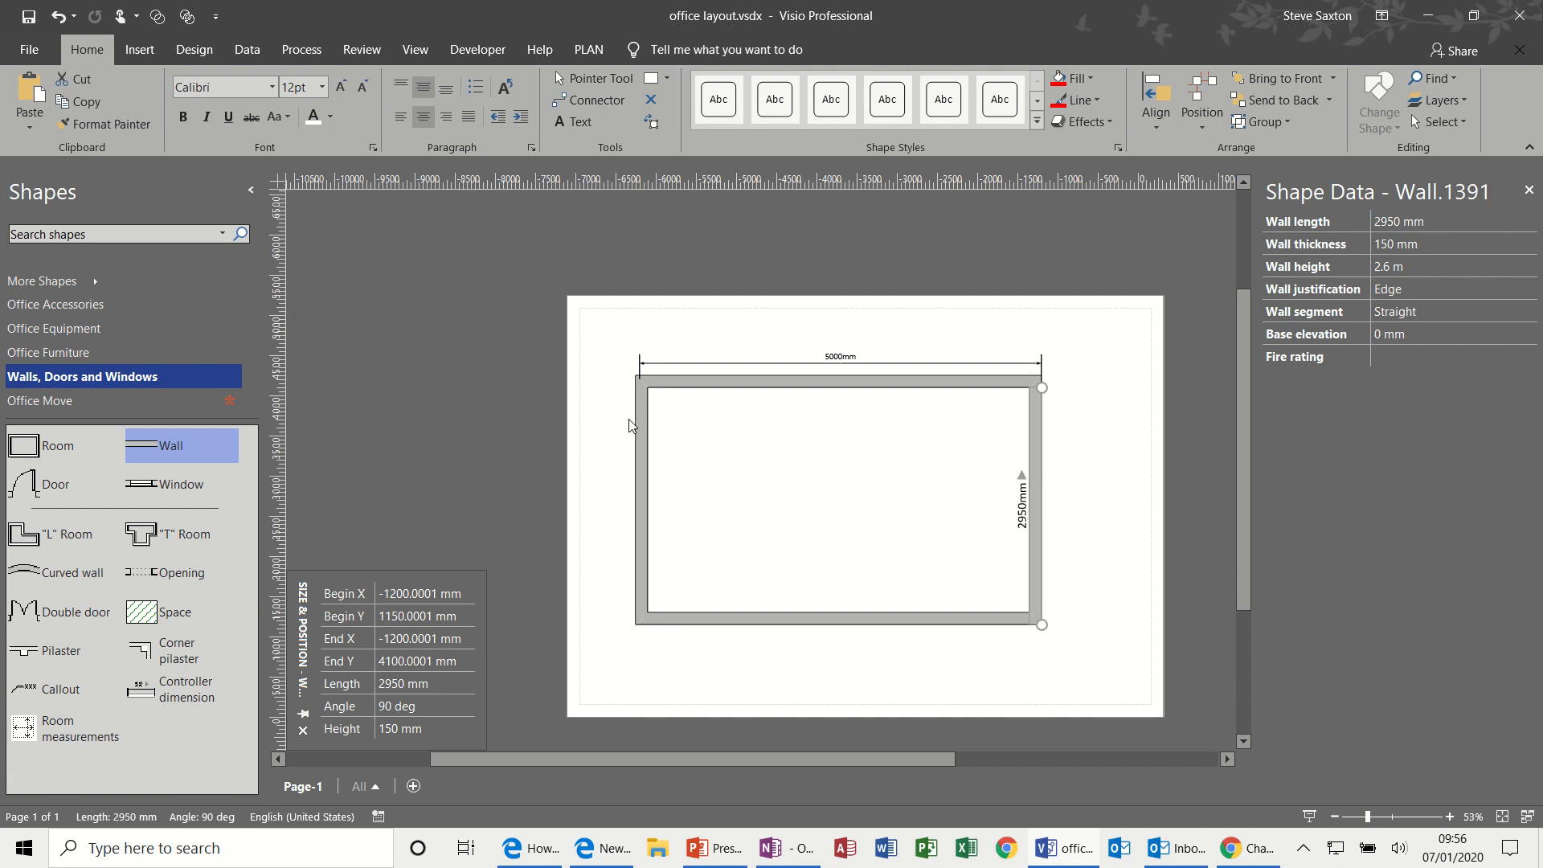
- Add a second controller dimension below the room's bottom wall and stretch it to 5000 mm
left_click_drag(141, 689, 640, 685)
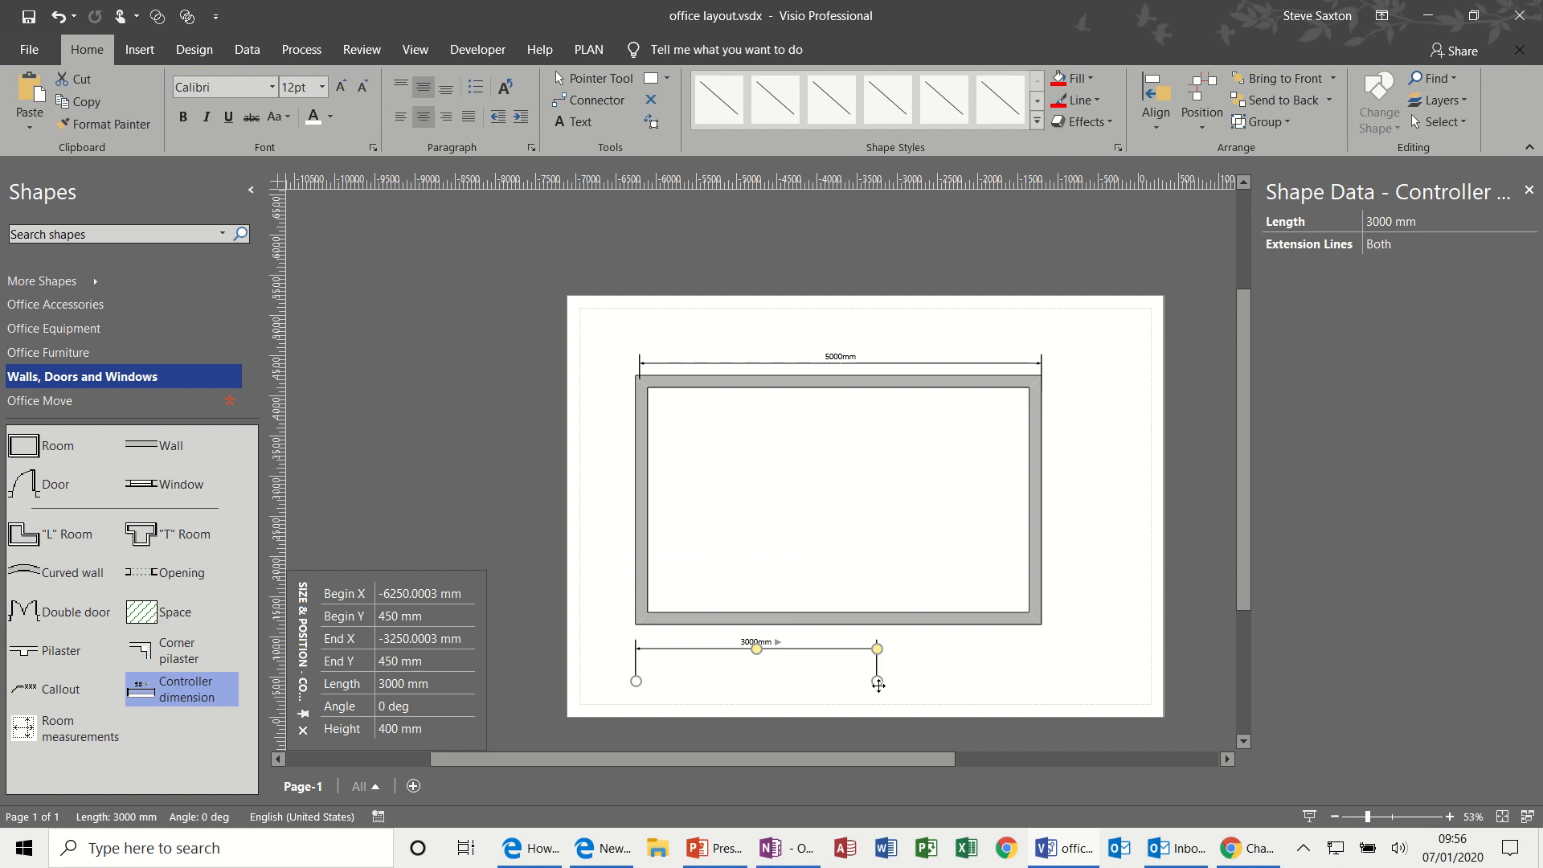
left_click_drag(878, 685, 1040, 675)
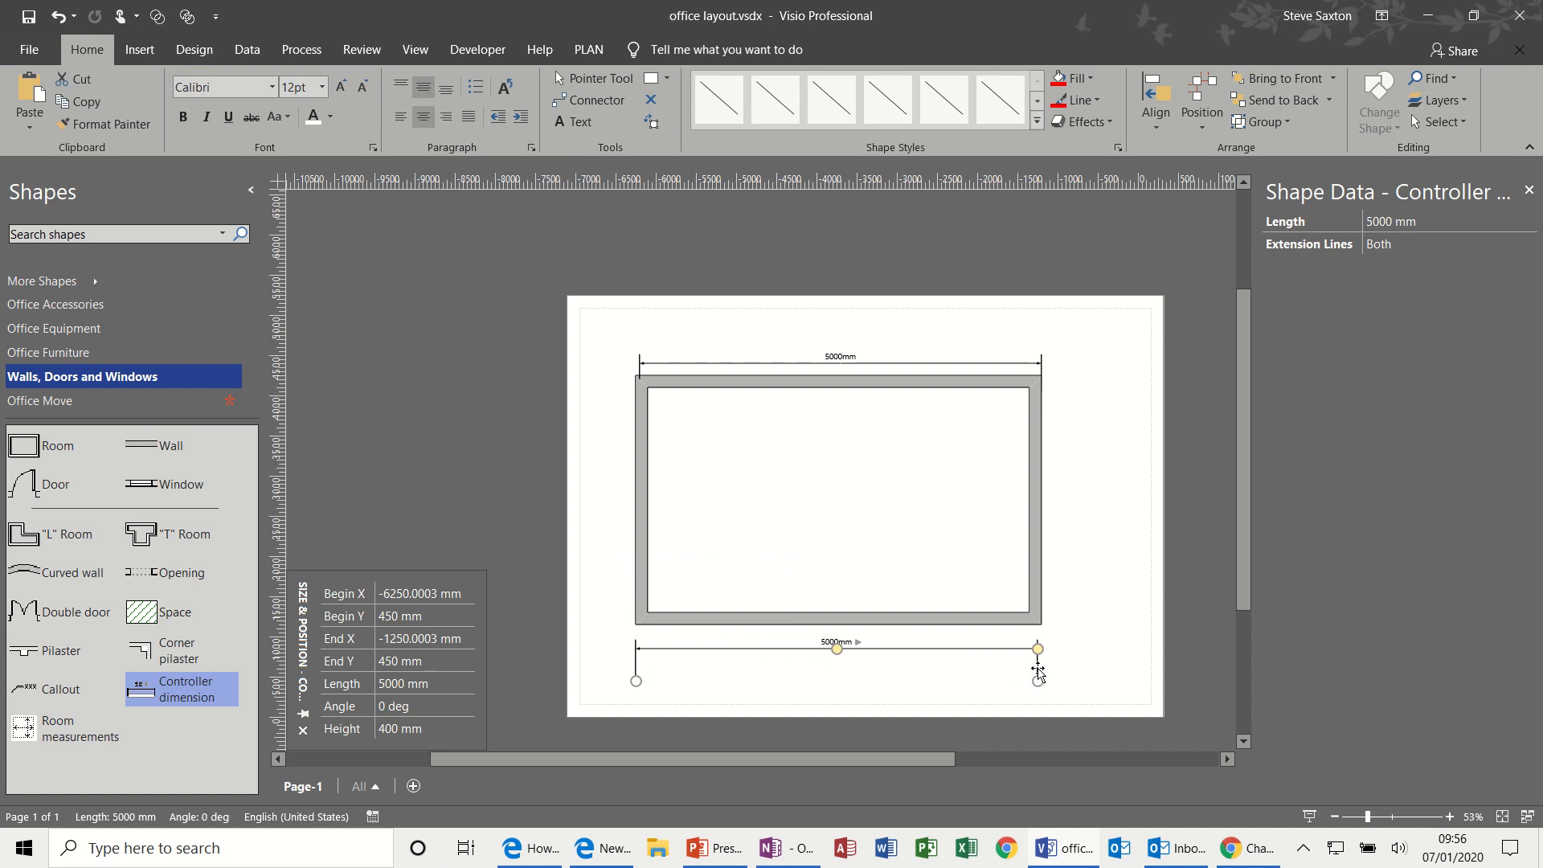
left_click(983, 546)
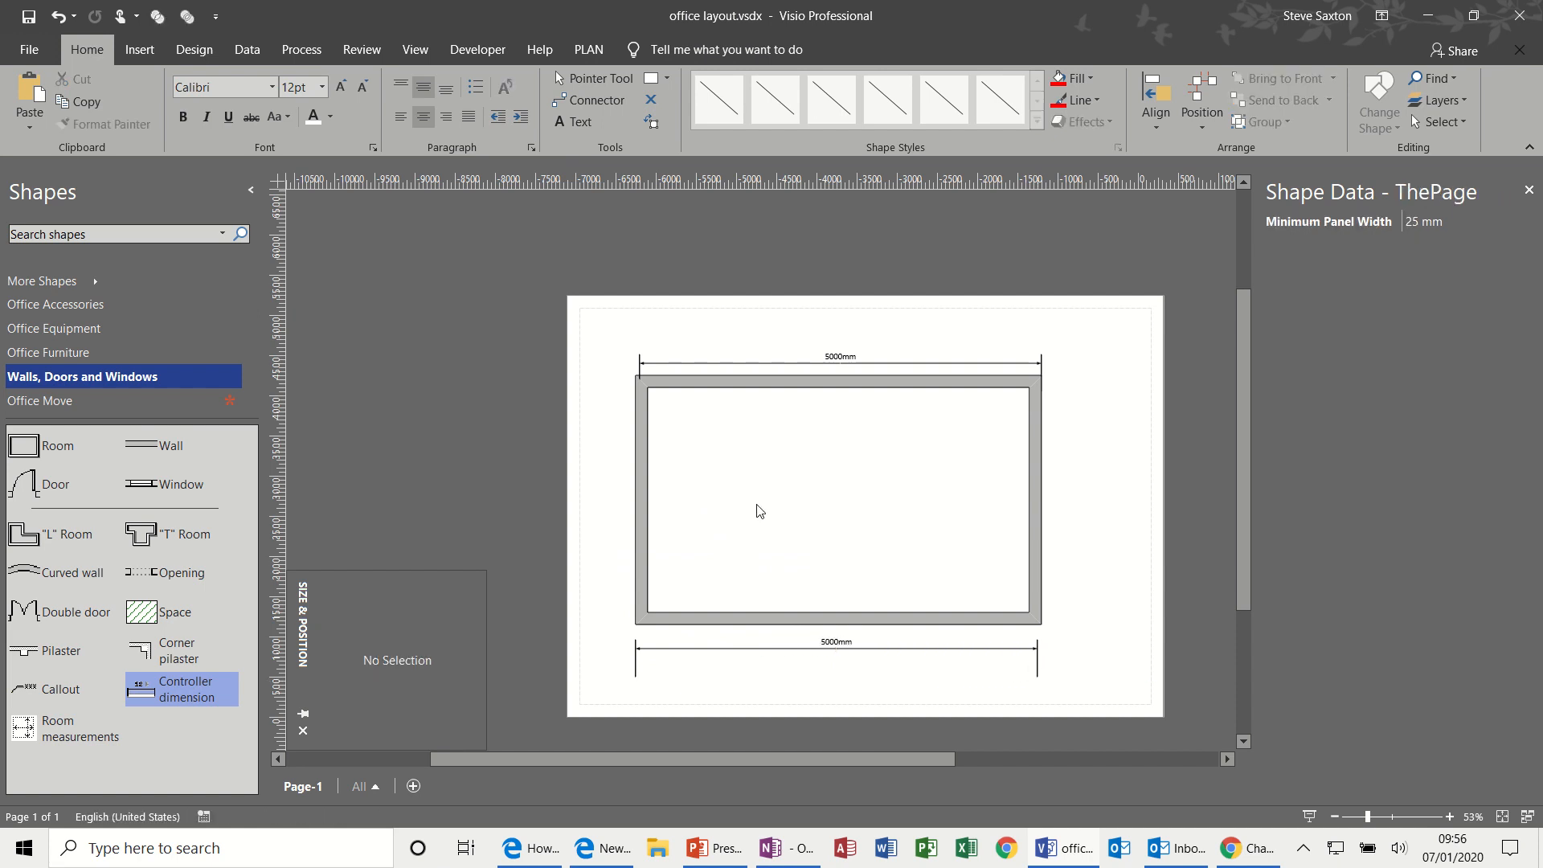
- Place a single door in the room's left wall, about midway along its length
left_click(39, 489)
left_click_drag(38, 489, 640, 492)
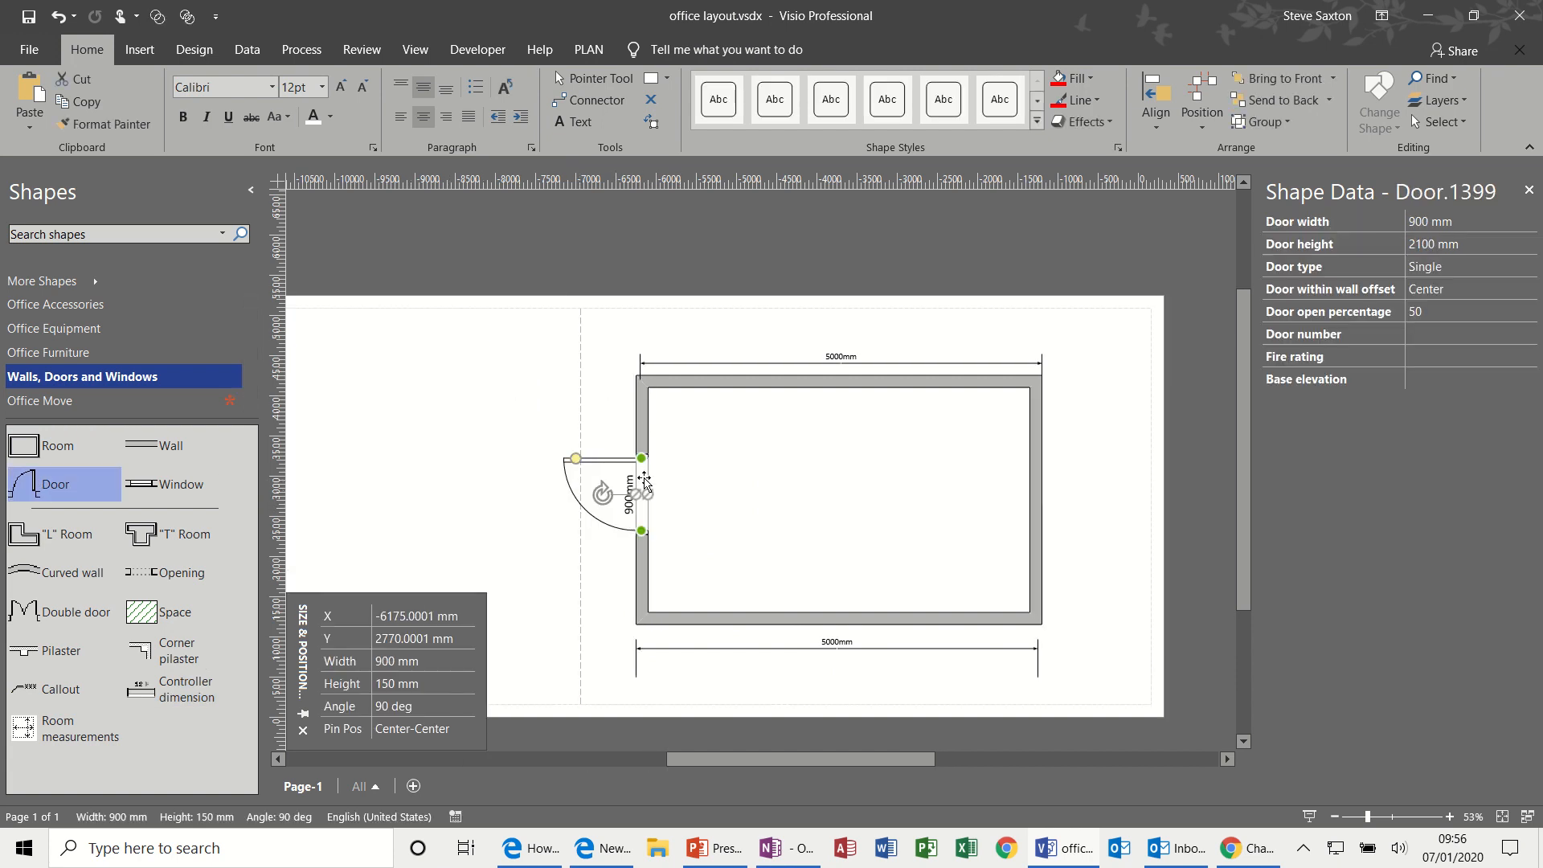
- Swing the door leaf into the room to about 27% open and bring up the Office Furniture shapes
left_click_drag(574, 456, 670, 476)
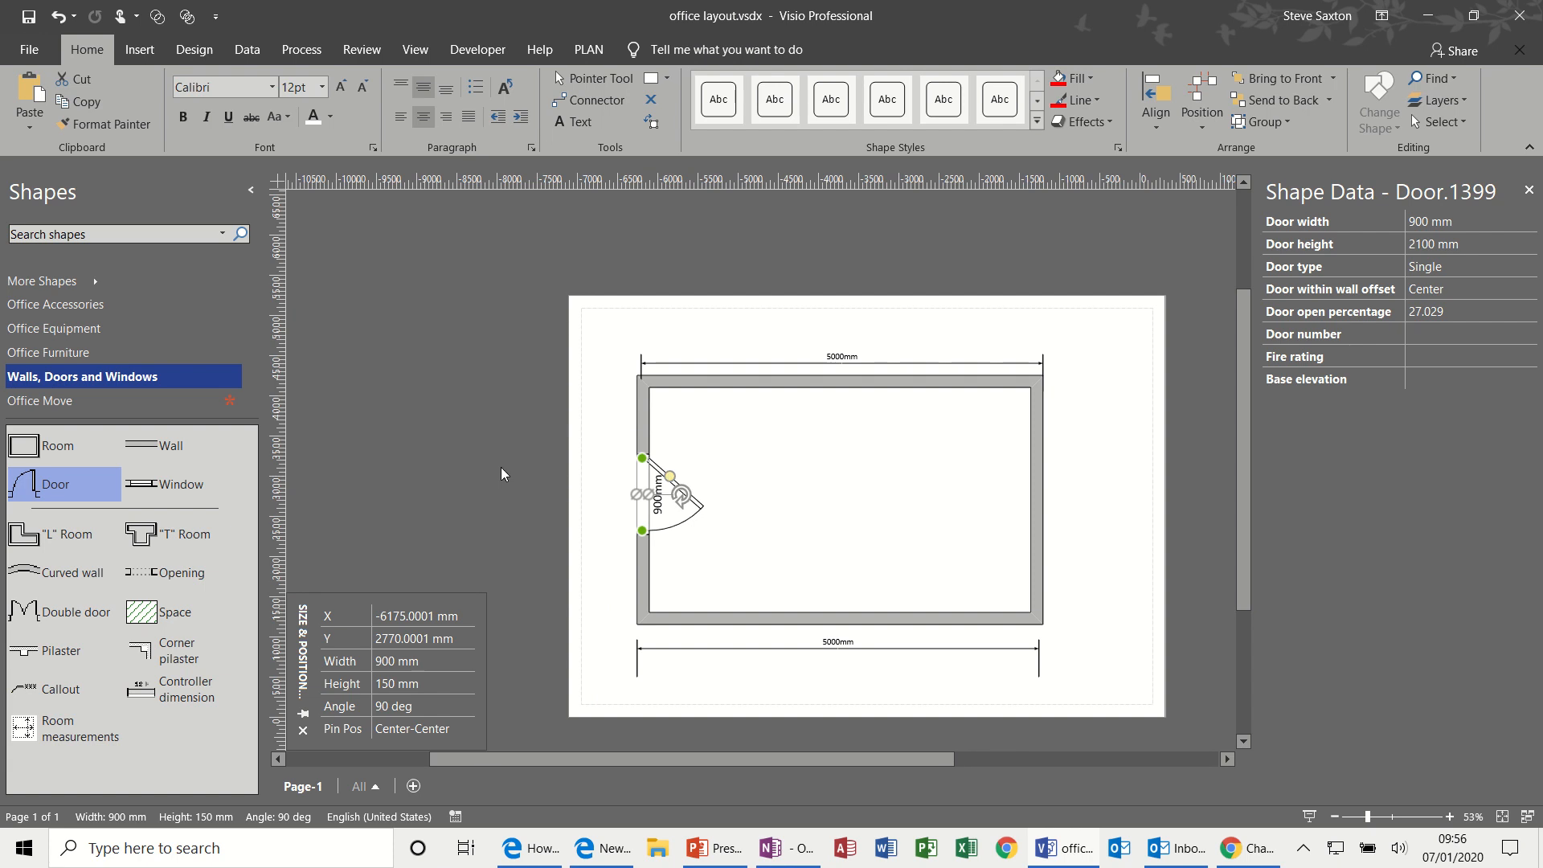
left_click(88, 354)
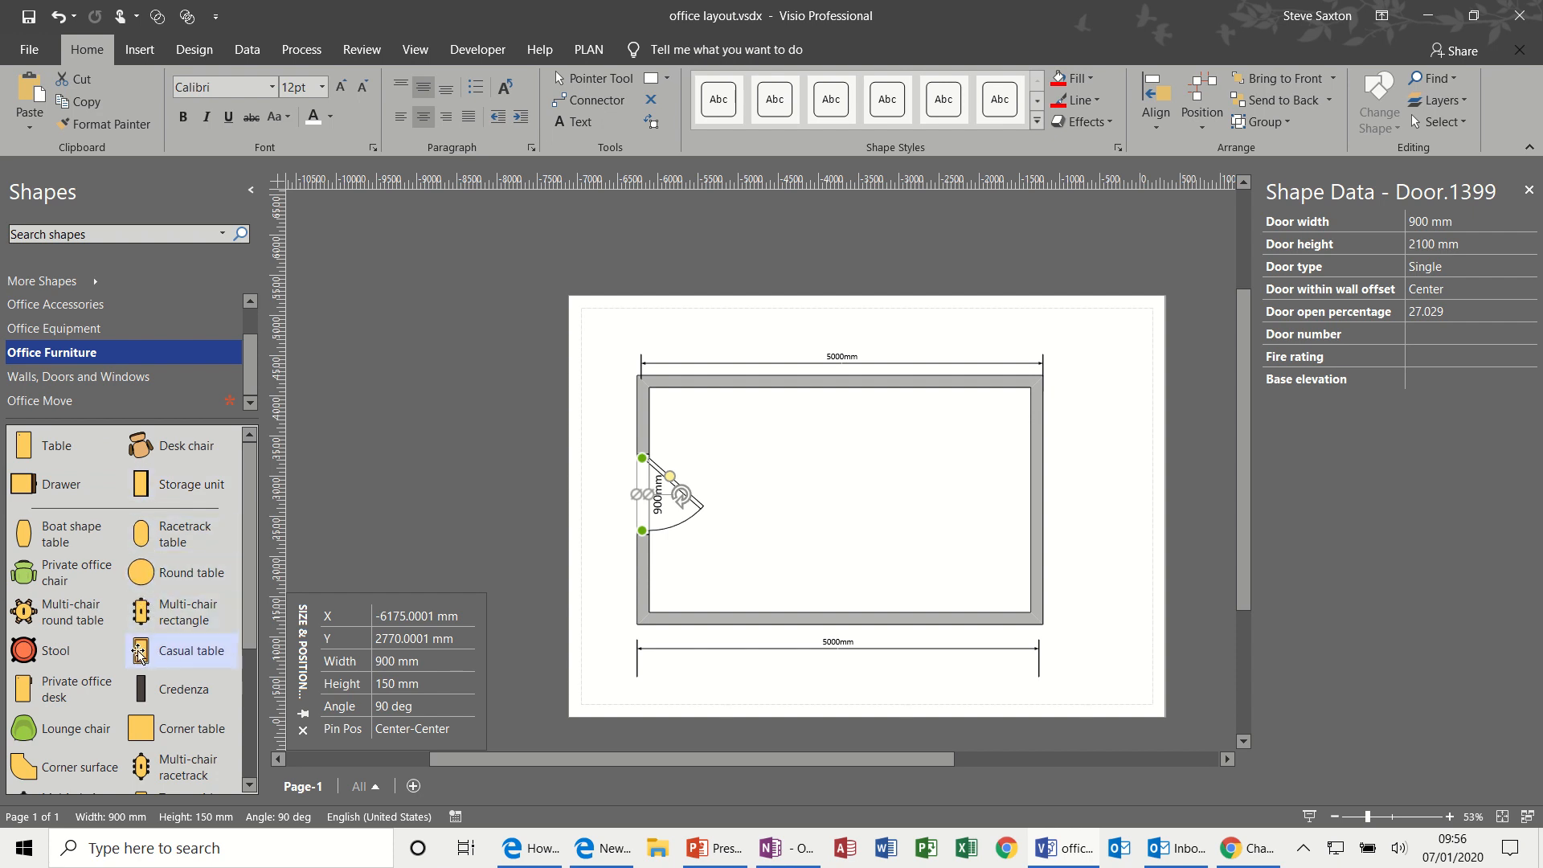
key("ctrl+z")
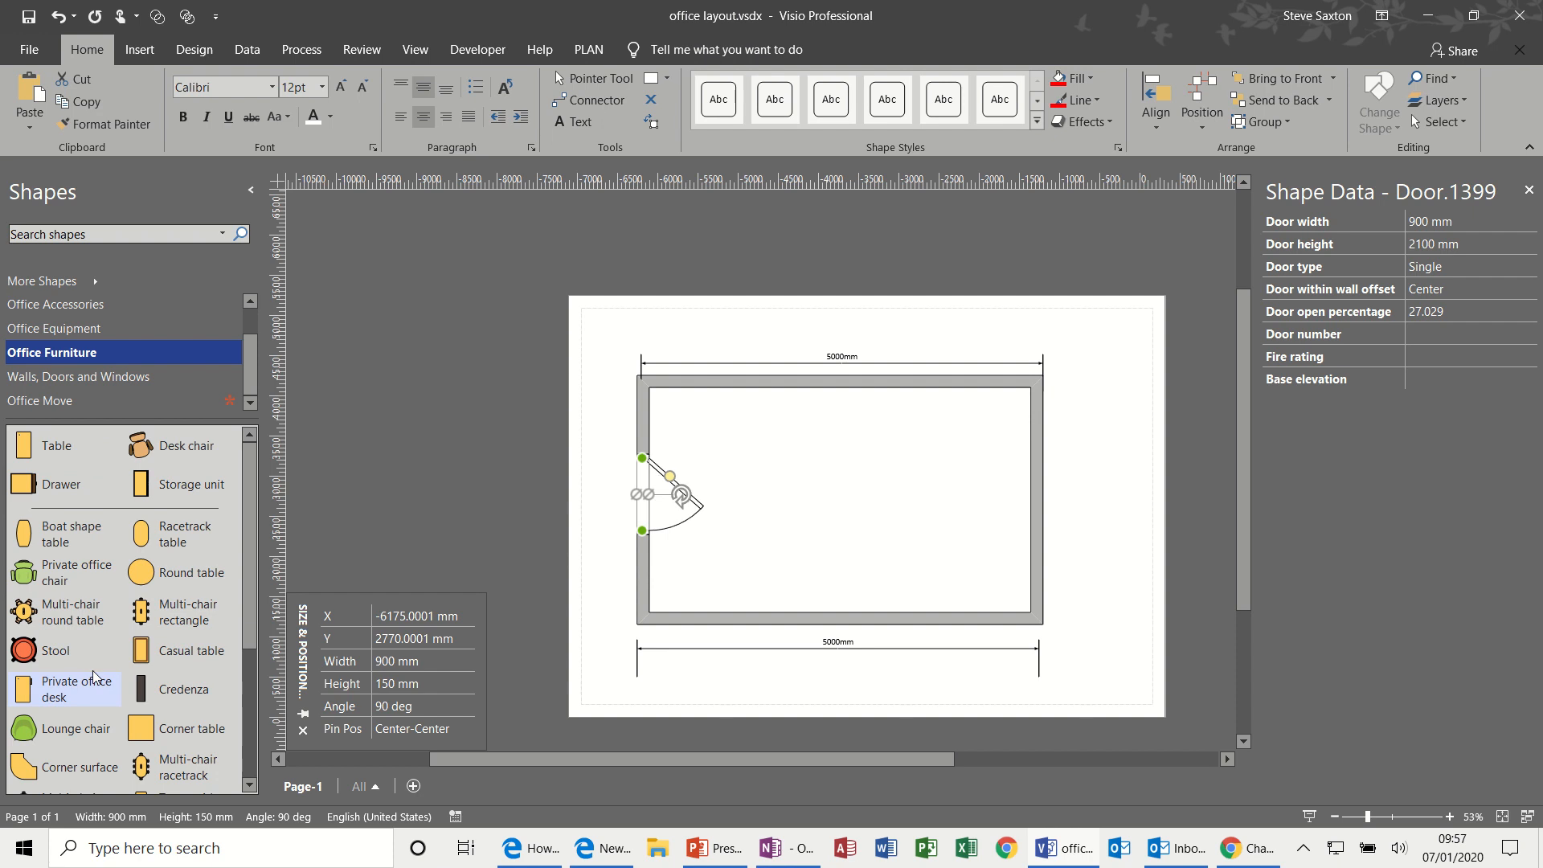
- Place a round table 900 mm wide and 900 mm high inside the room, near the top wall
left_click_drag(248, 530, 253, 595)
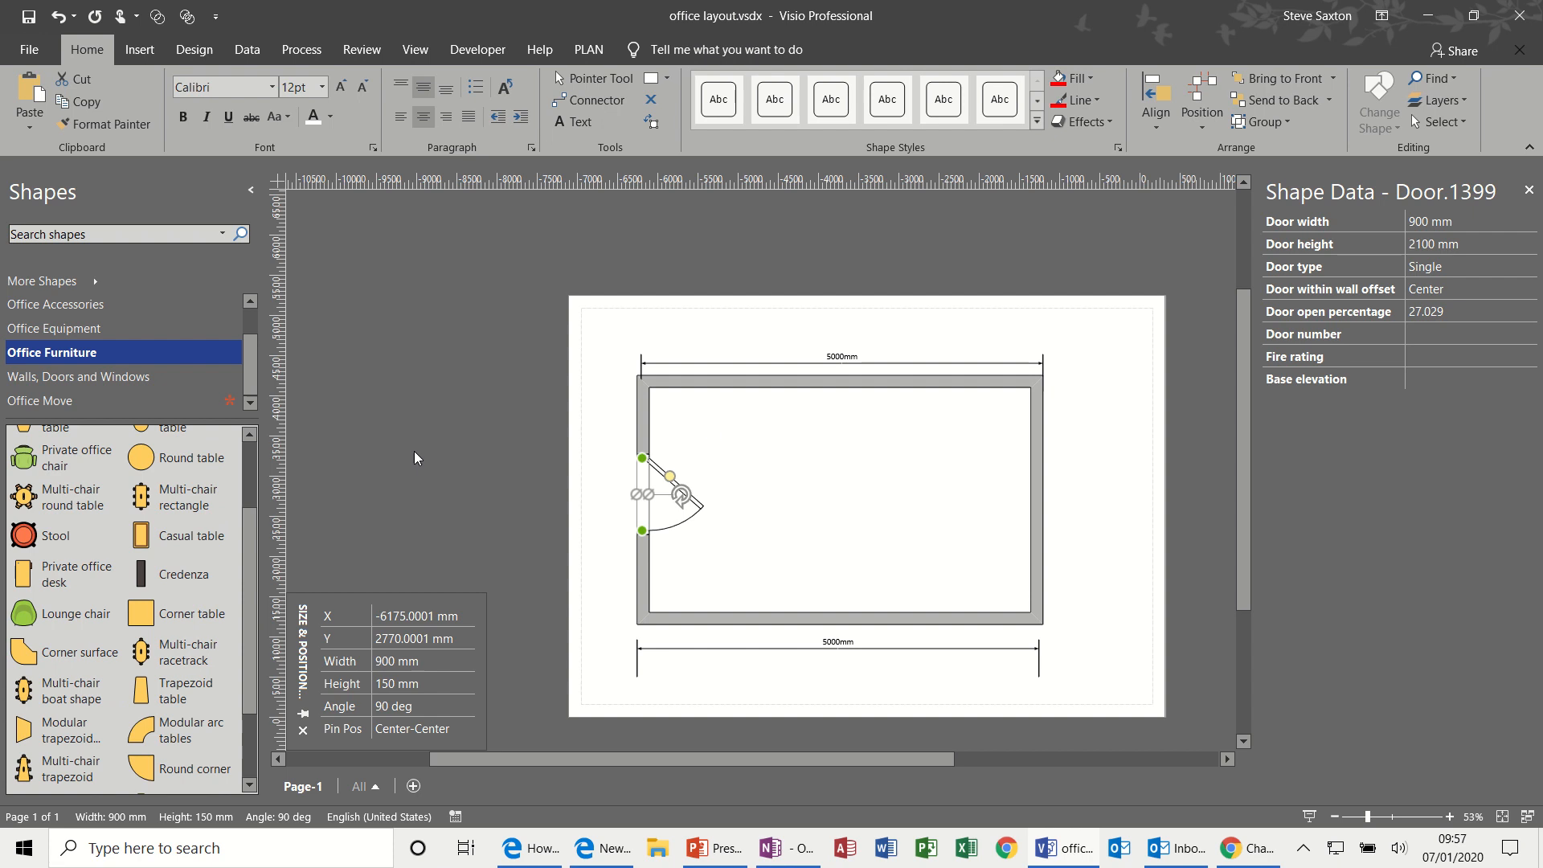
left_click_drag(143, 463, 784, 549)
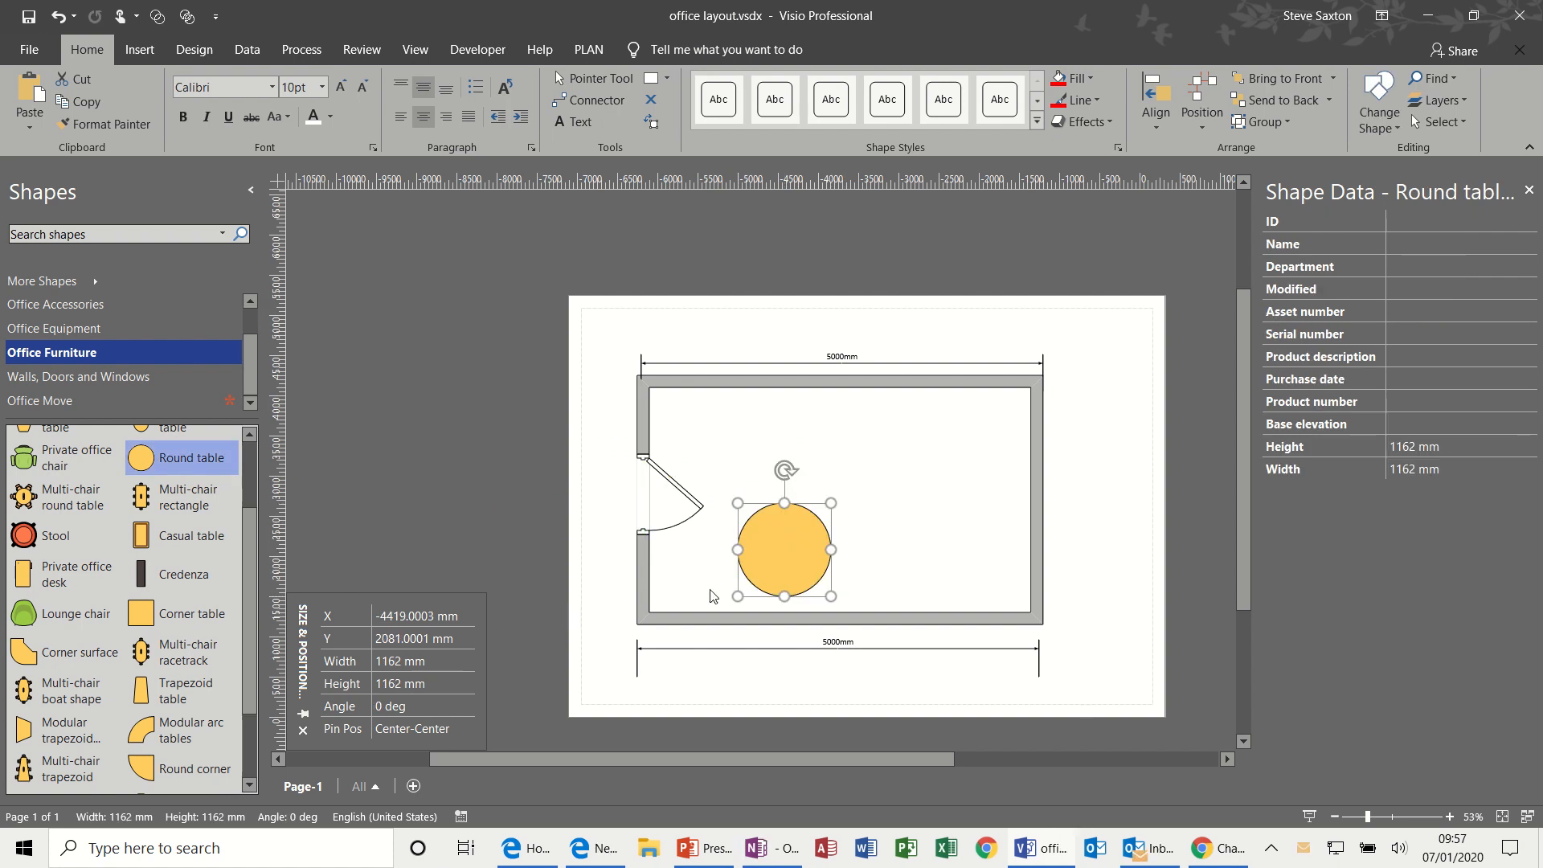
left_click(443, 662)
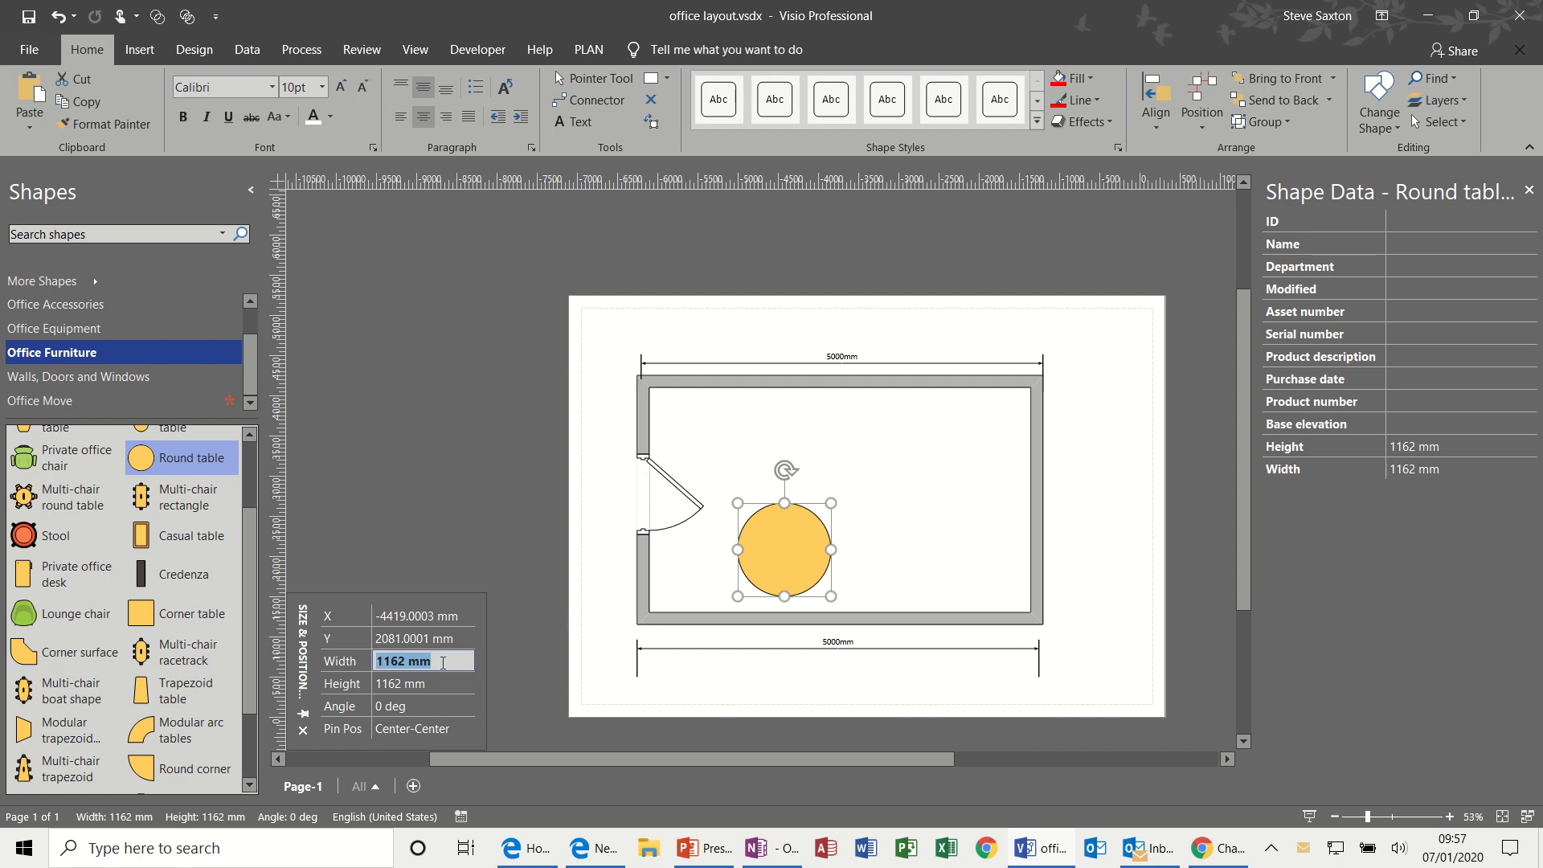
type("900mm")
left_click(436, 683)
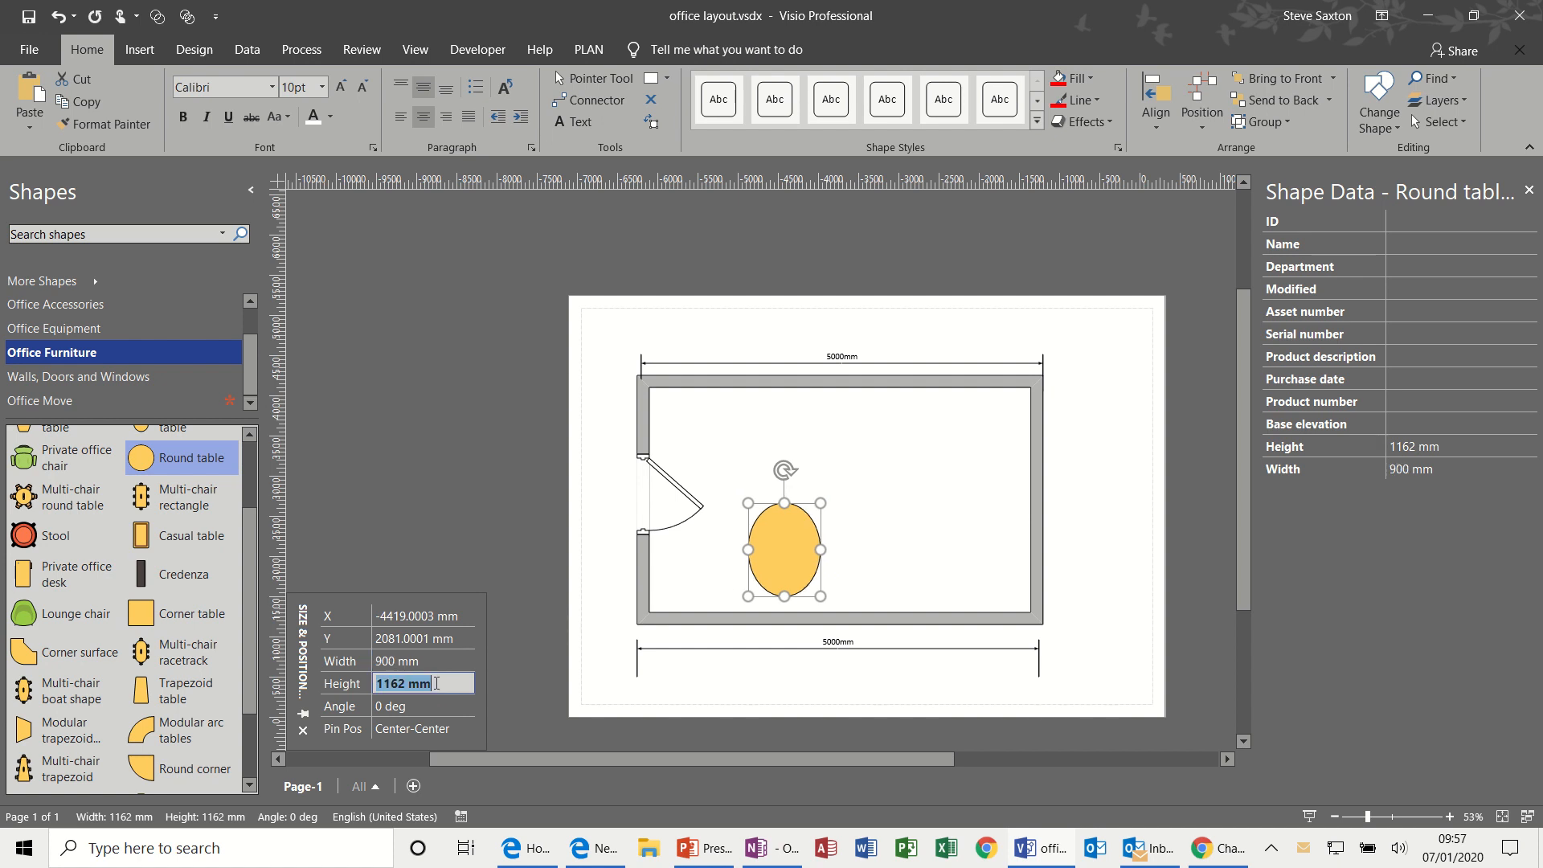
type("900 mm")
key("Return")
left_click(585, 551)
left_click_drag(785, 551, 782, 444)
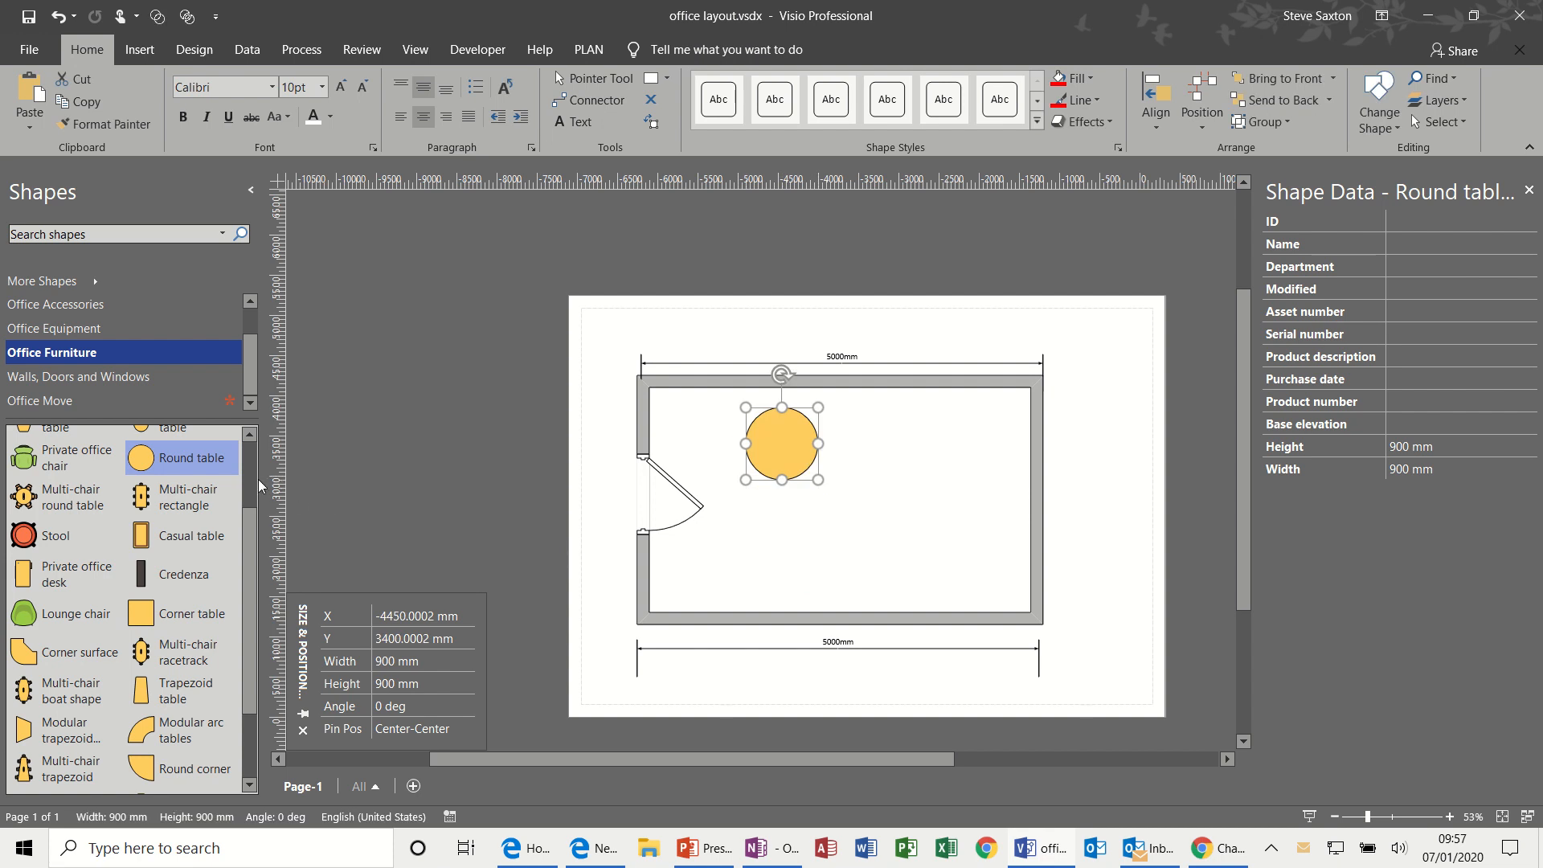
- Place a rectangular table in the right half of the room and set its height to 1200 mm and width to 600 mm
left_click_drag(252, 546, 249, 482)
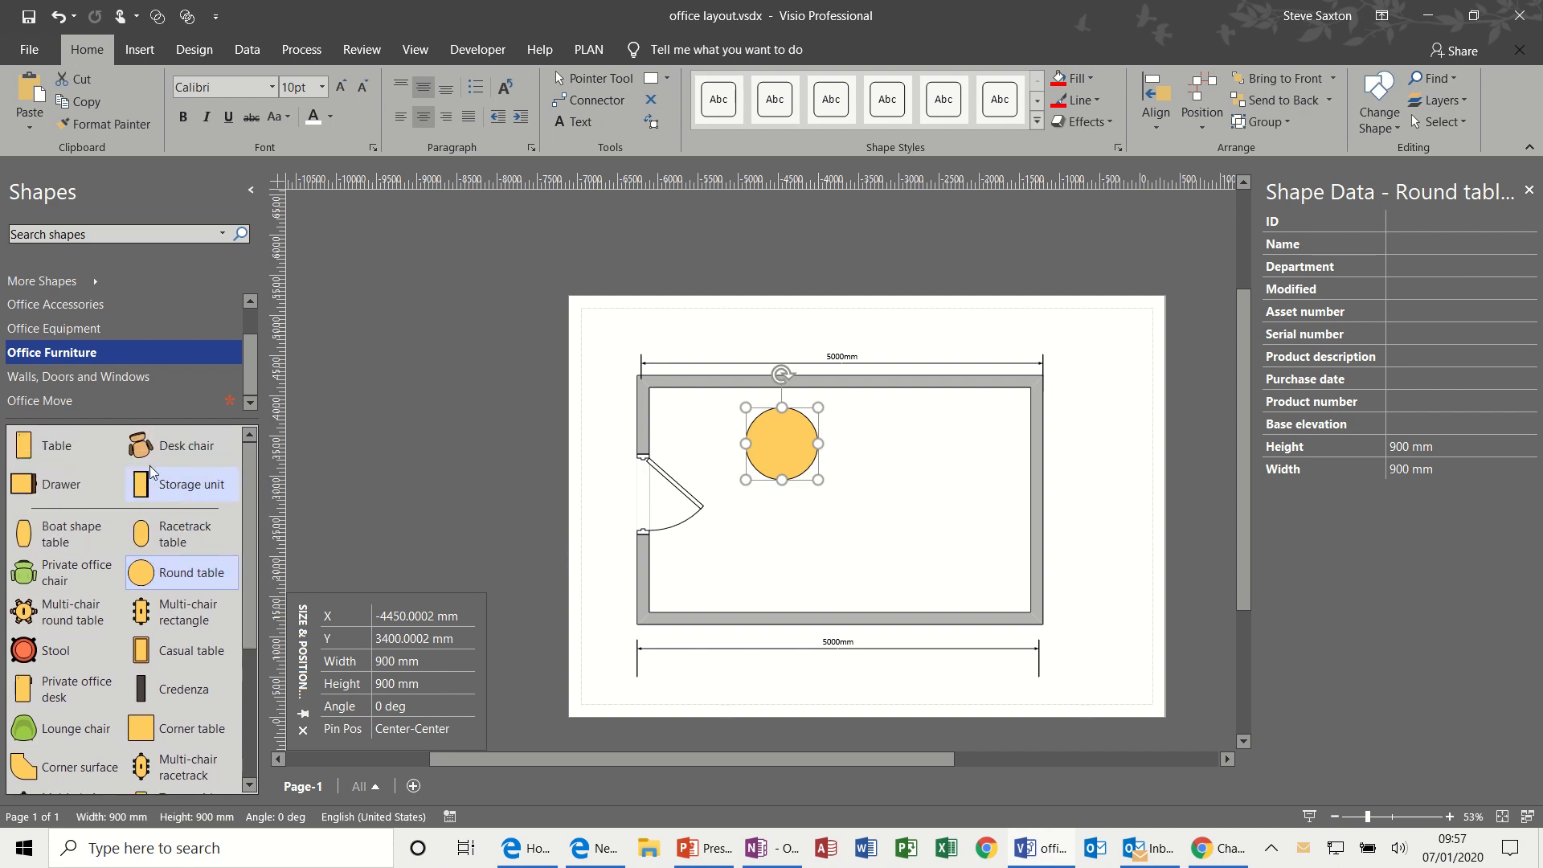
left_click_drag(53, 450, 922, 498)
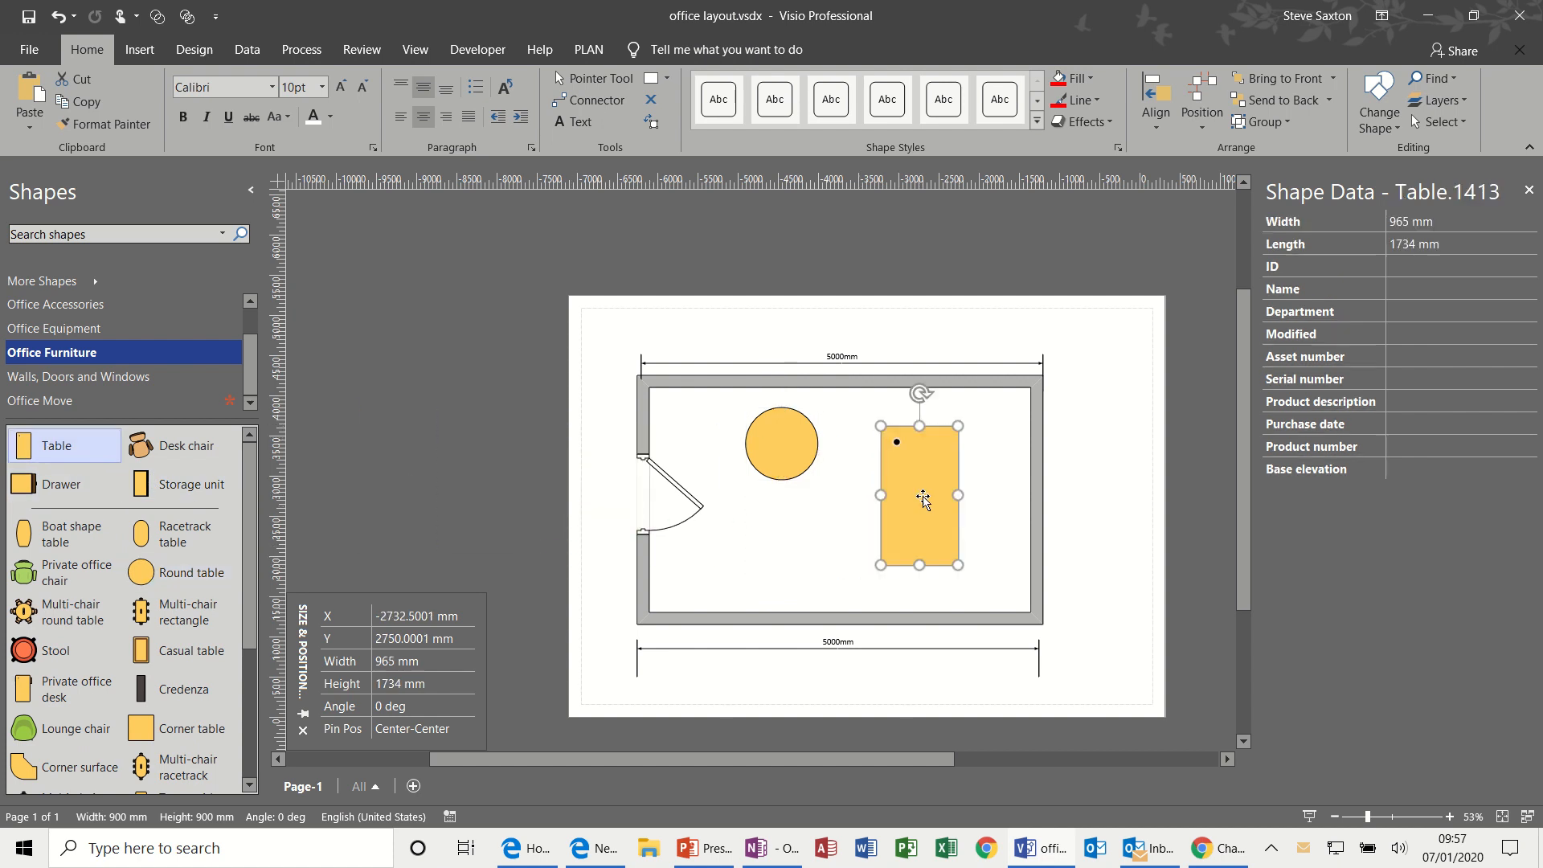
left_click(426, 683)
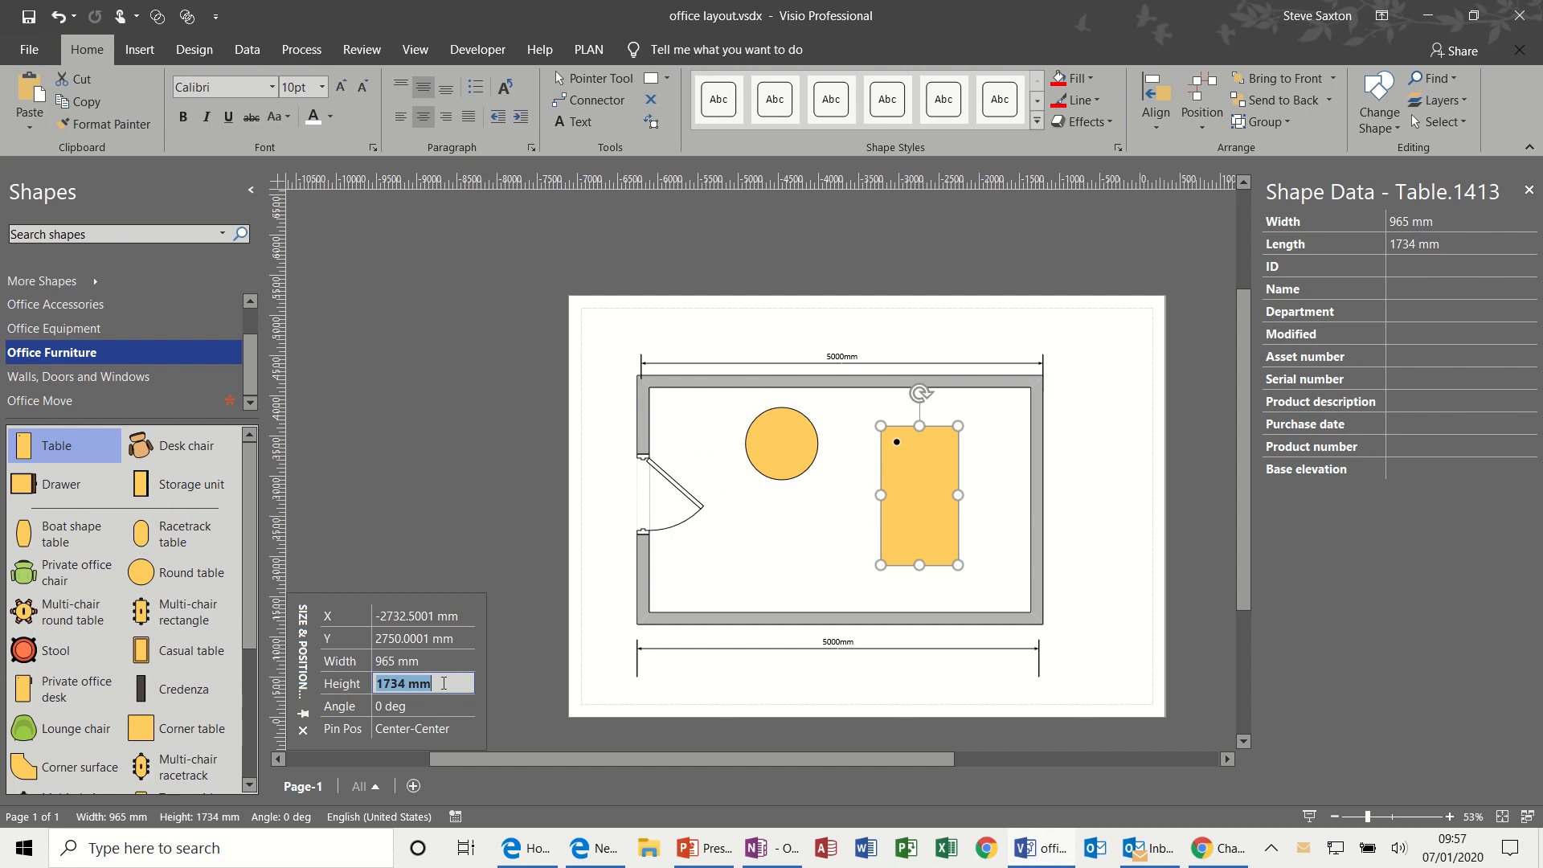
type("1200 mm")
left_click(438, 662)
type("6")
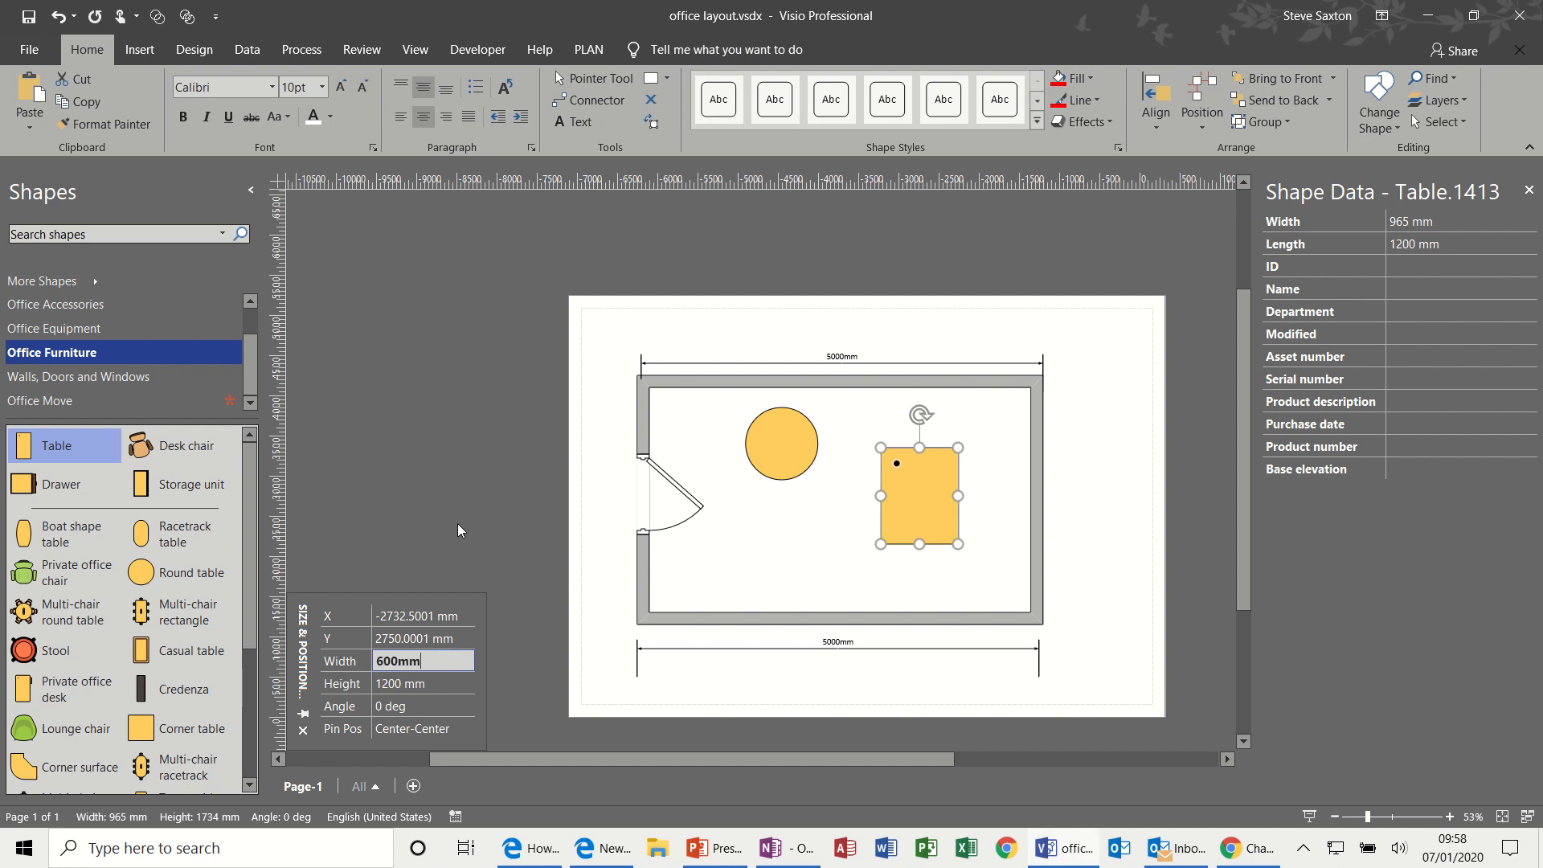
type("00mm")
left_click(593, 452)
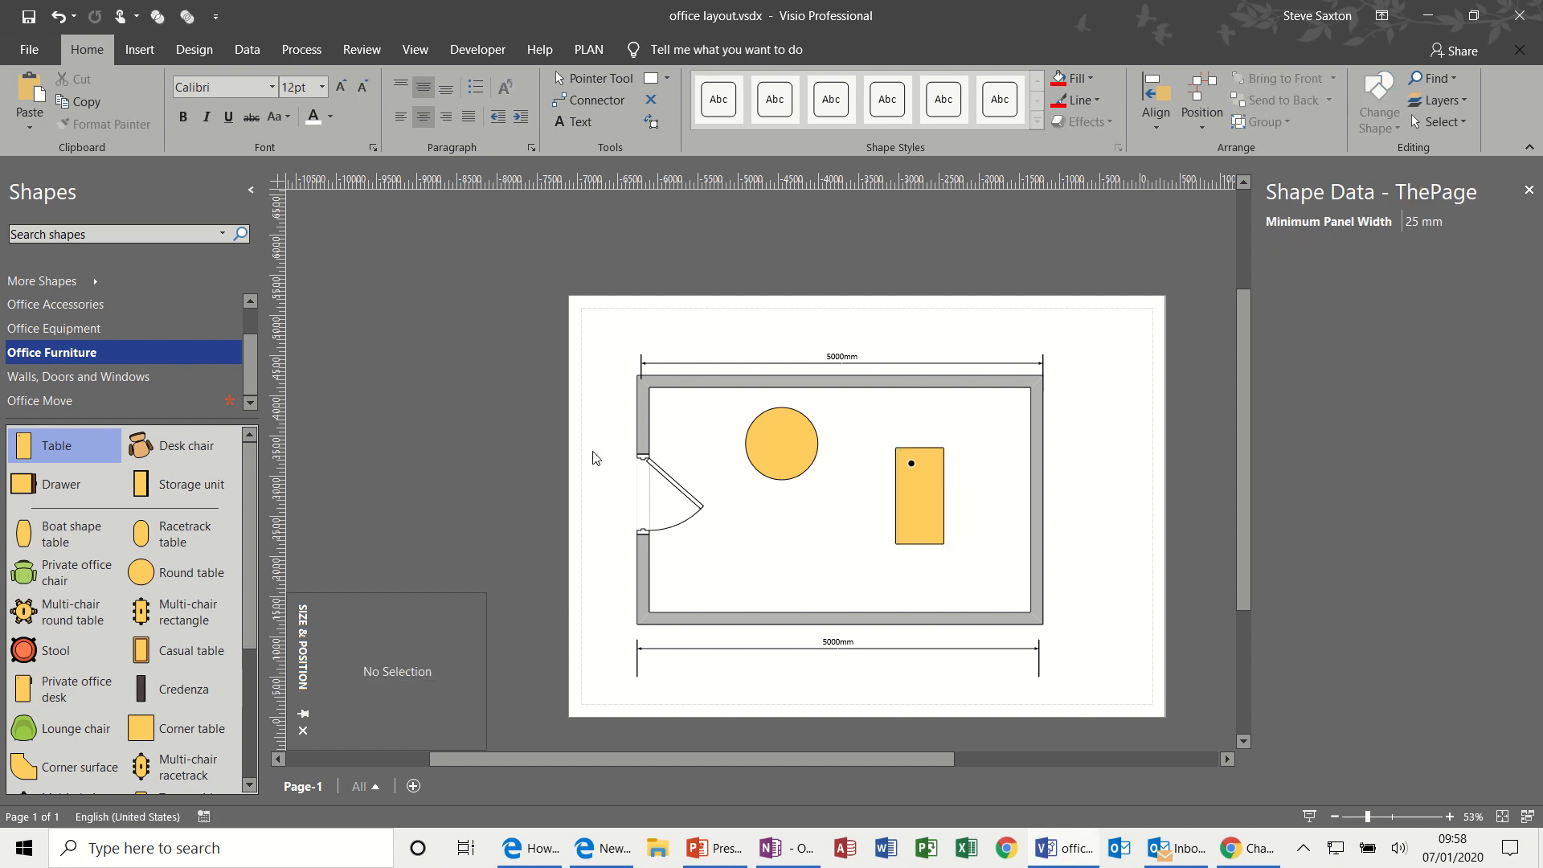
left_click(927, 498)
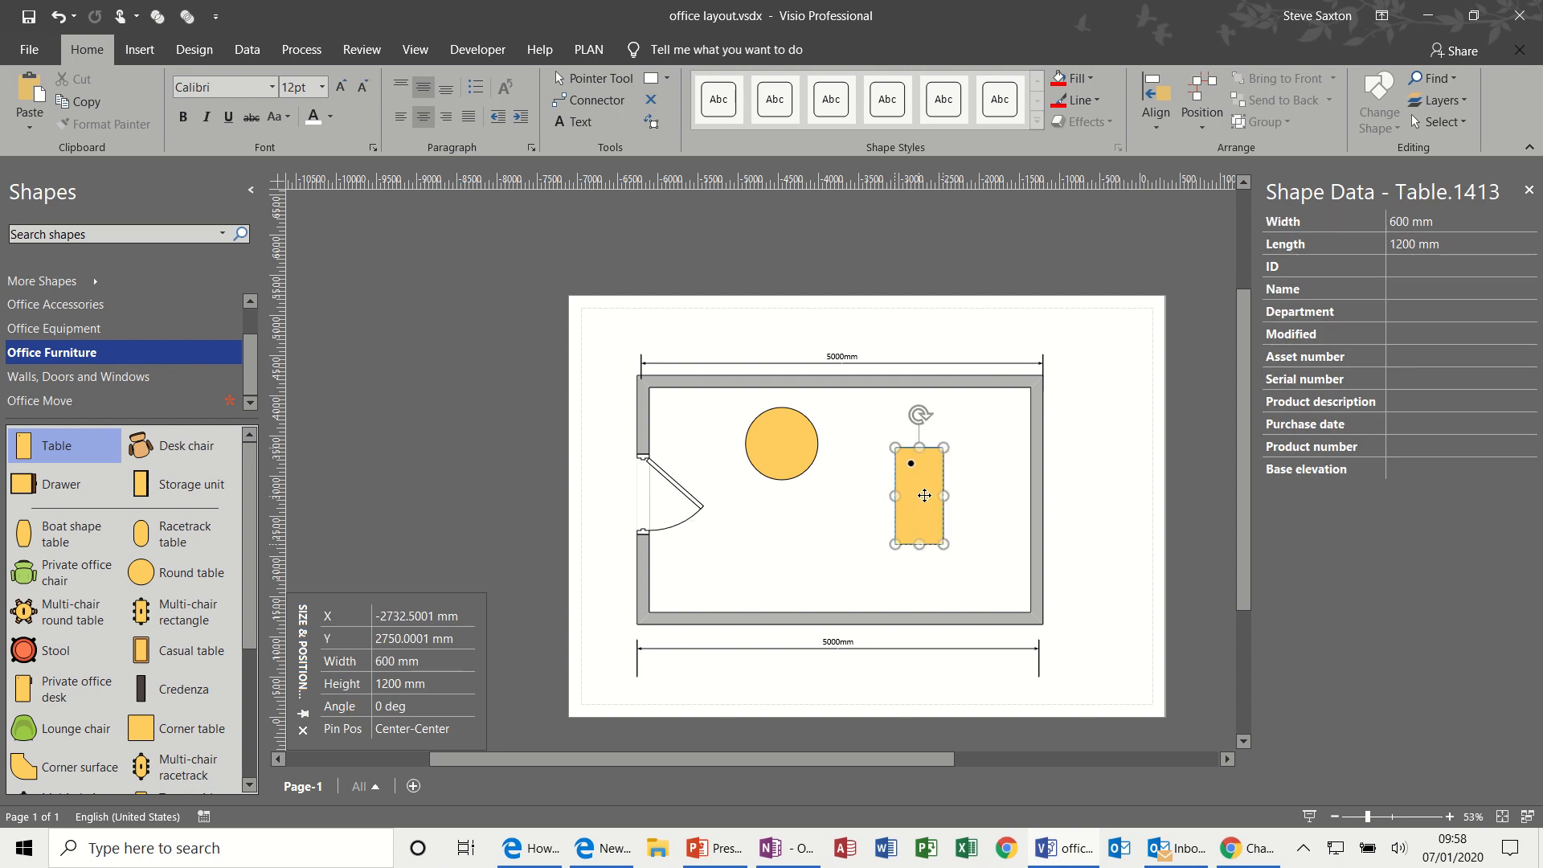
- Resize the round table to 600 mm by 600 mm and move it slightly left and up toward the top wall
left_click_drag(785, 450, 766, 456)
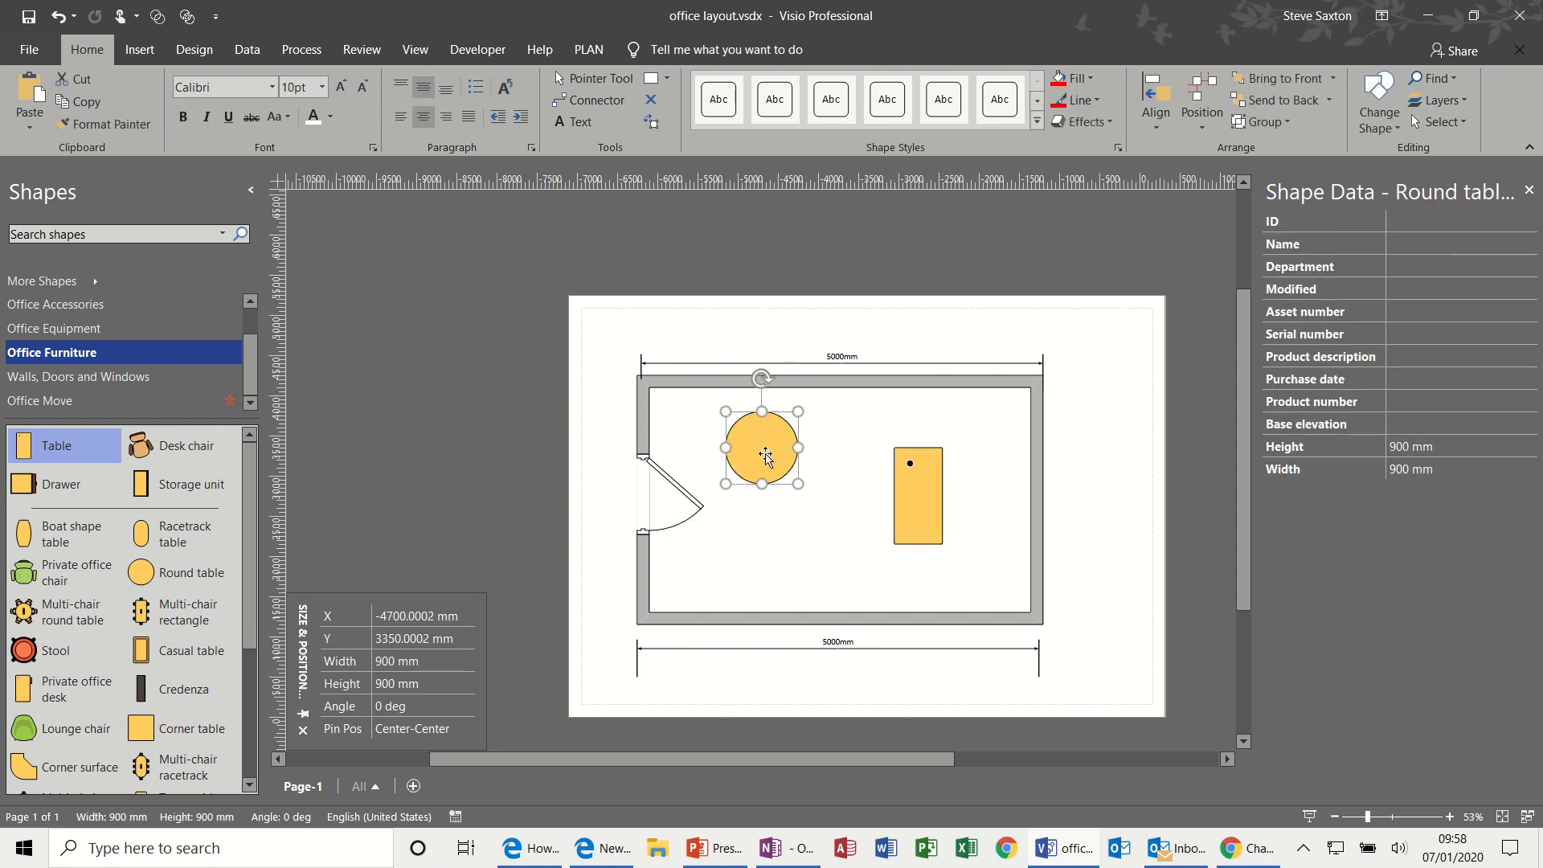
left_click(401, 662)
type("60")
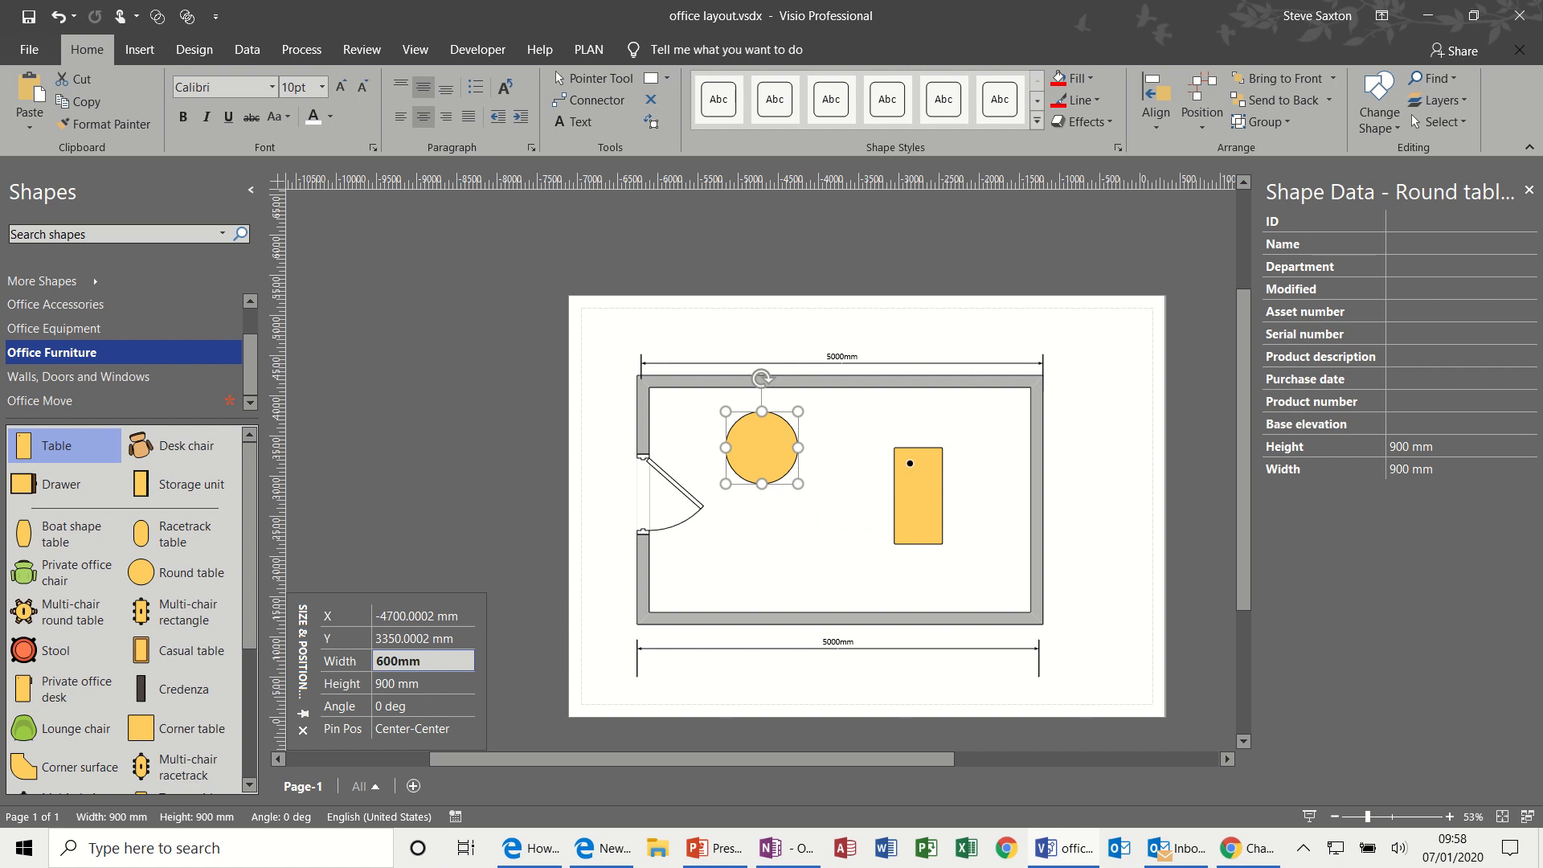
type("0 mm")
left_click(429, 682)
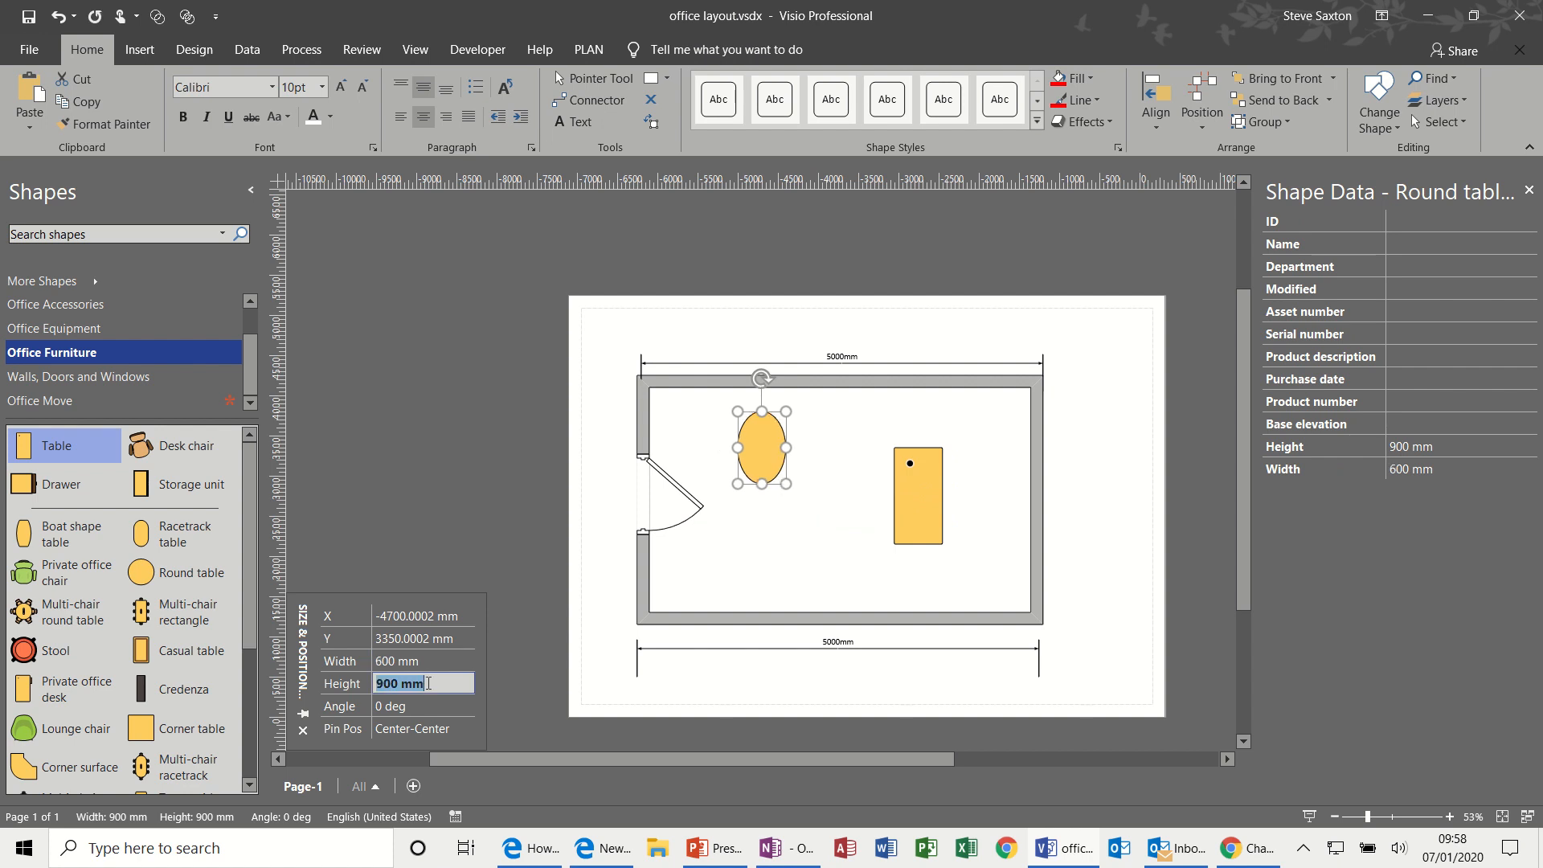
type("6mm")
type("00")
left_click(595, 557)
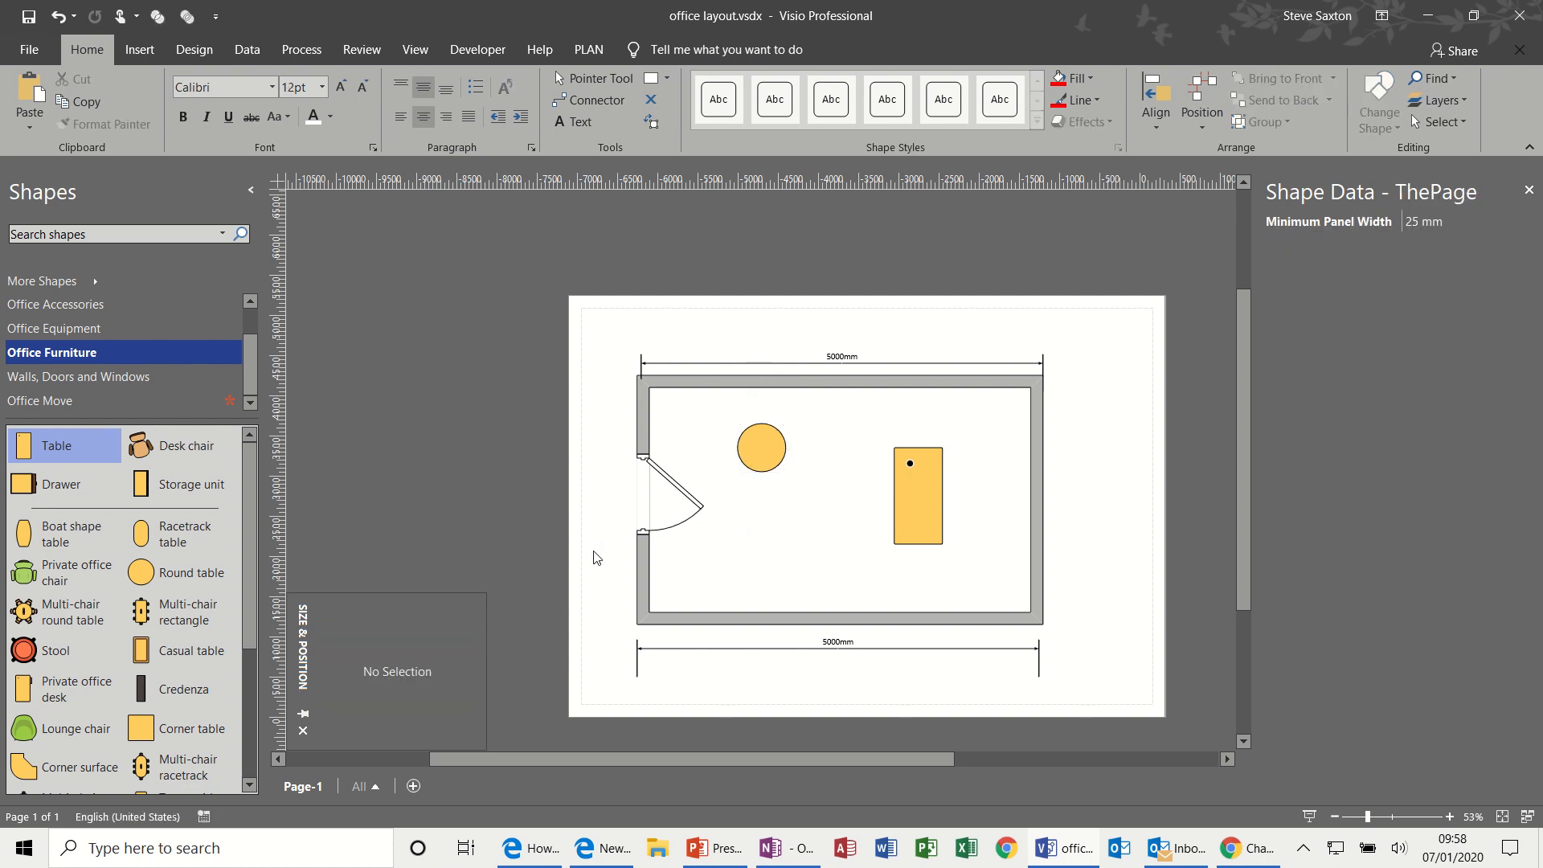
left_click(775, 436)
left_click_drag(774, 437, 767, 428)
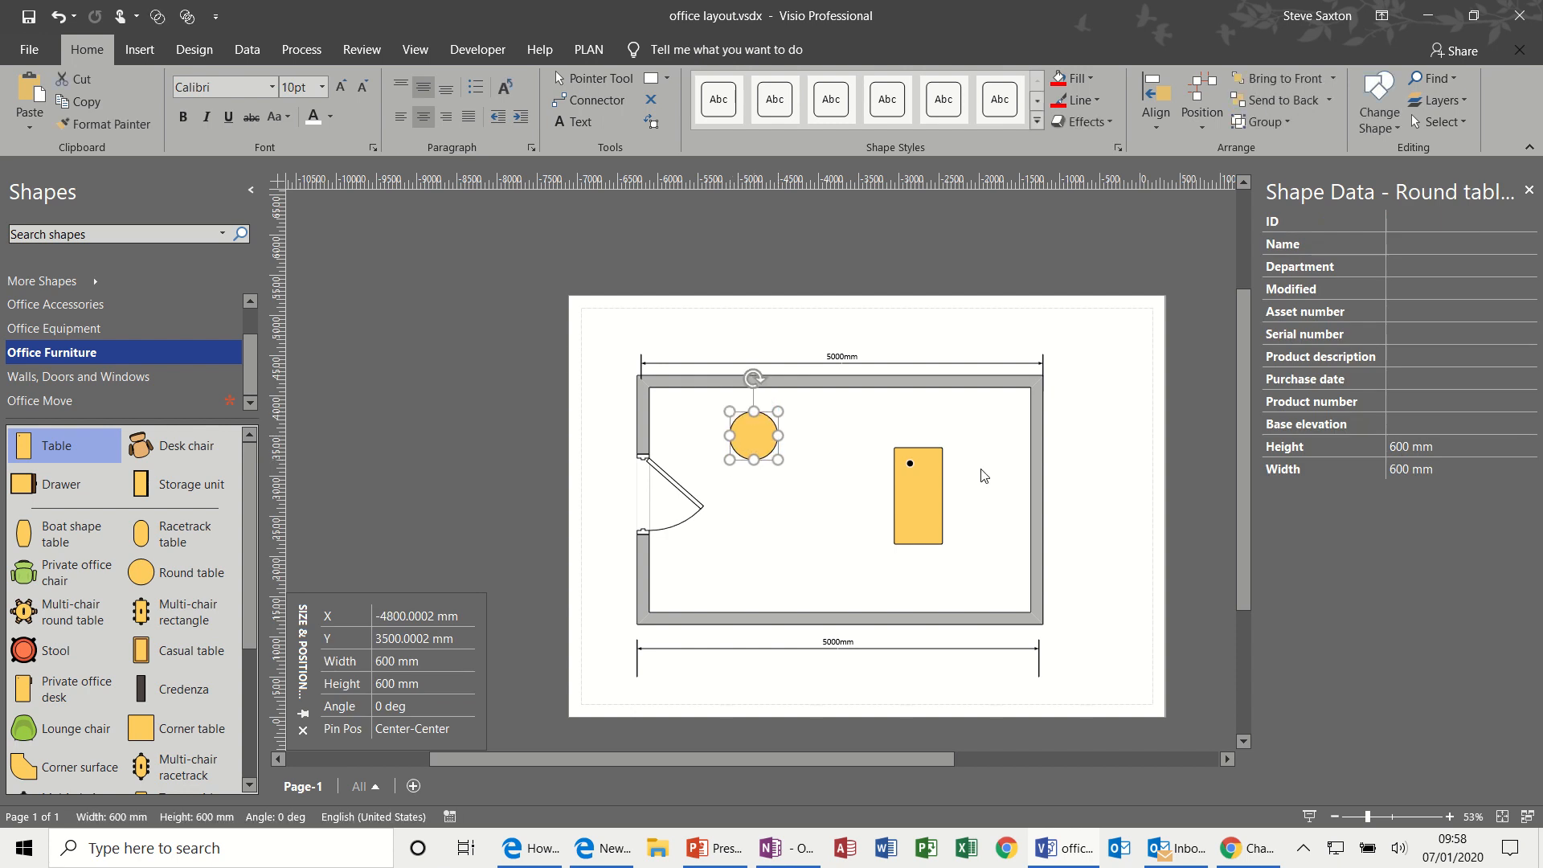
- Nudge the rectangular table slightly up and right, and place a desk chair against its right side
left_click(932, 492)
left_click_drag(932, 492, 937, 484)
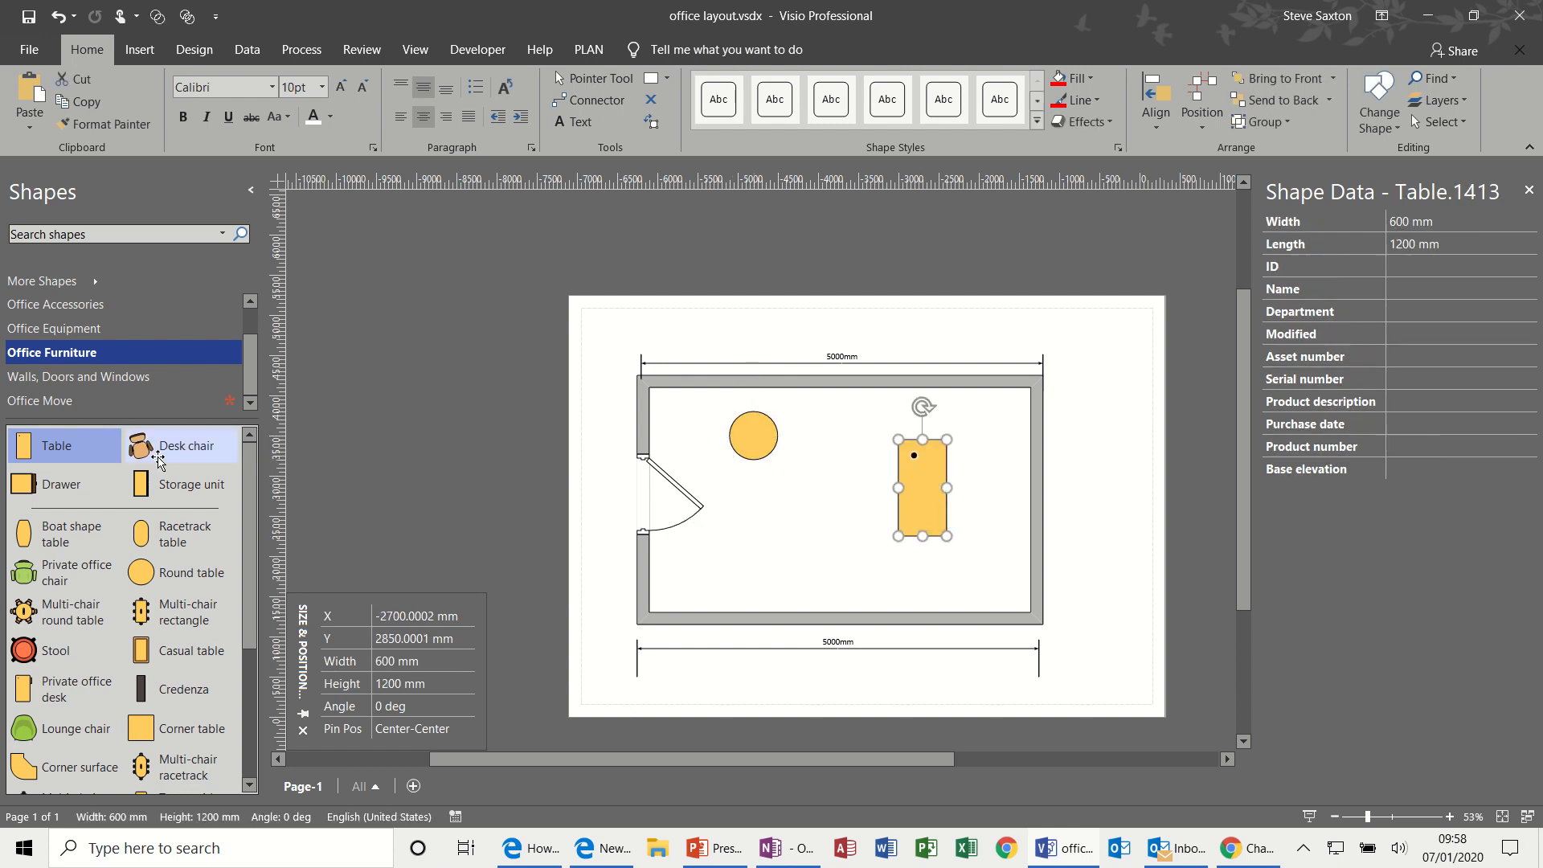
left_click_drag(143, 447, 1020, 485)
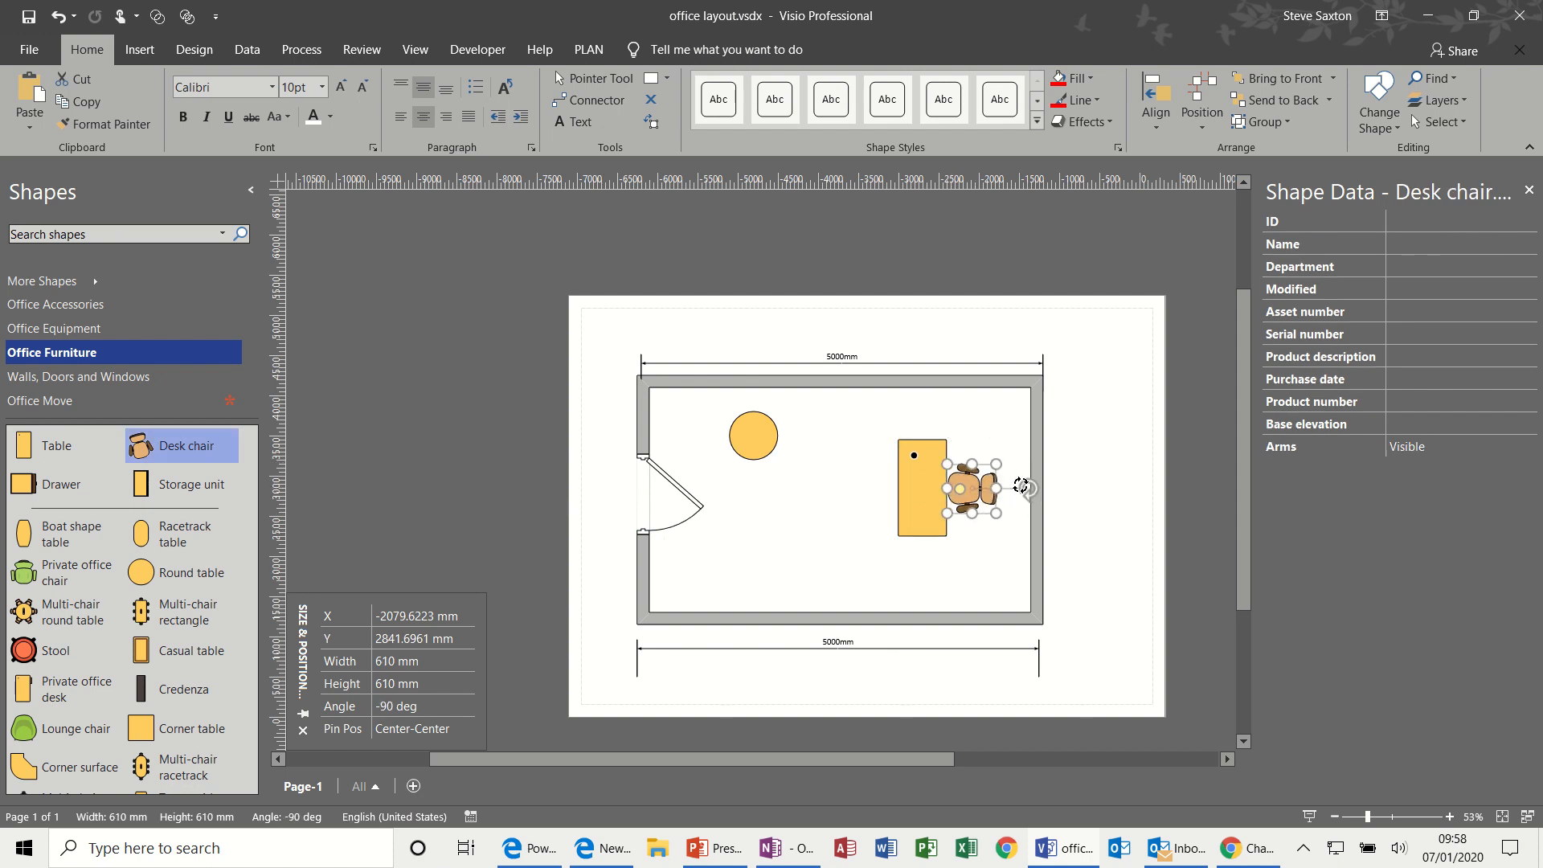
- Add a controller dimension along the rectangular table's lower edge and fit it to the table's 600 mm width
left_click(918, 491)
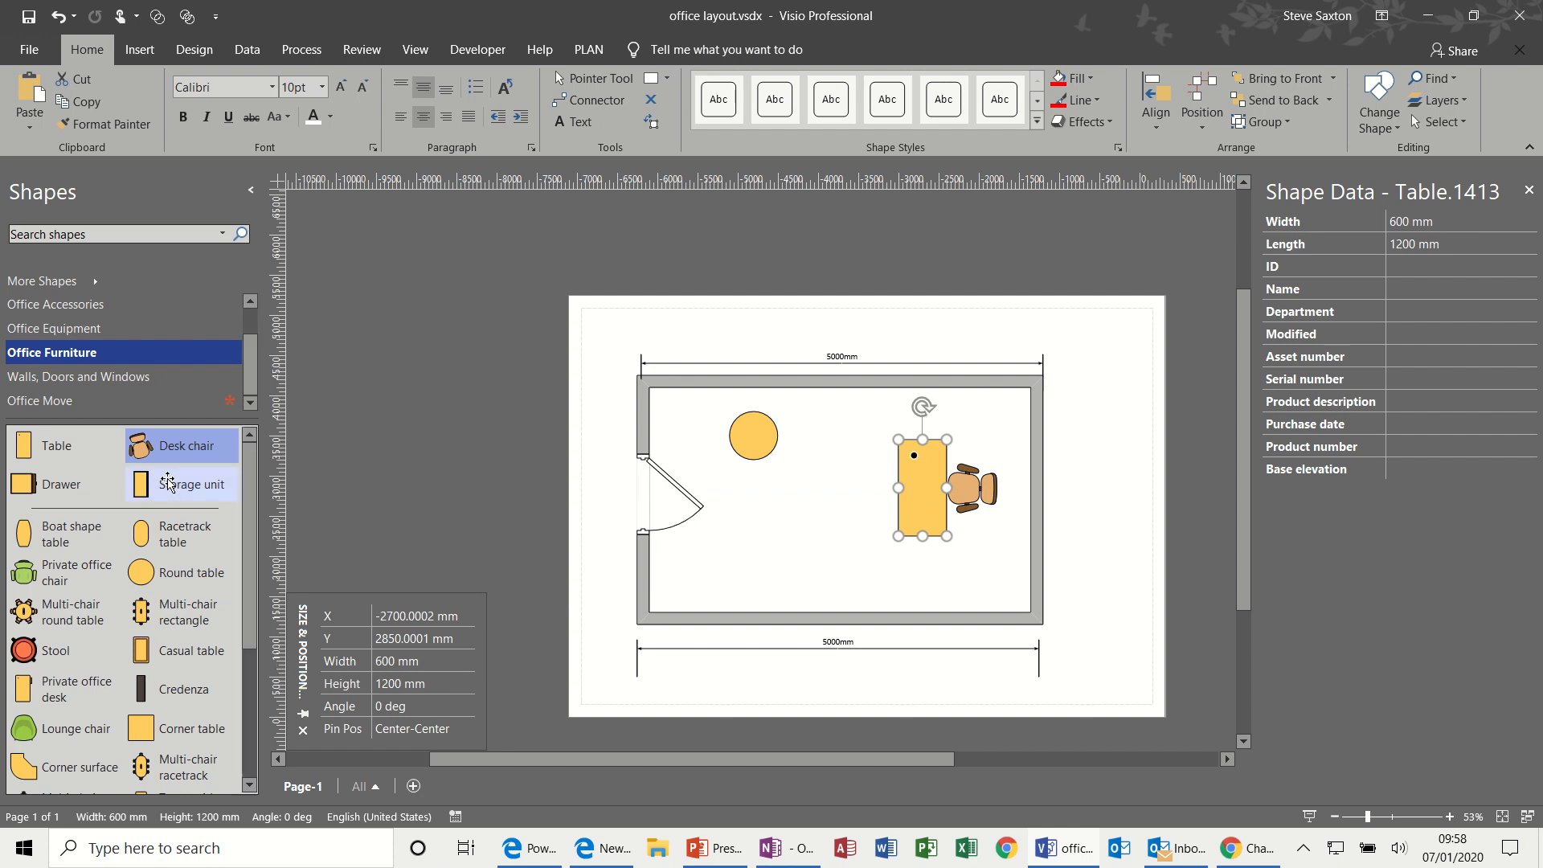
left_click(115, 383)
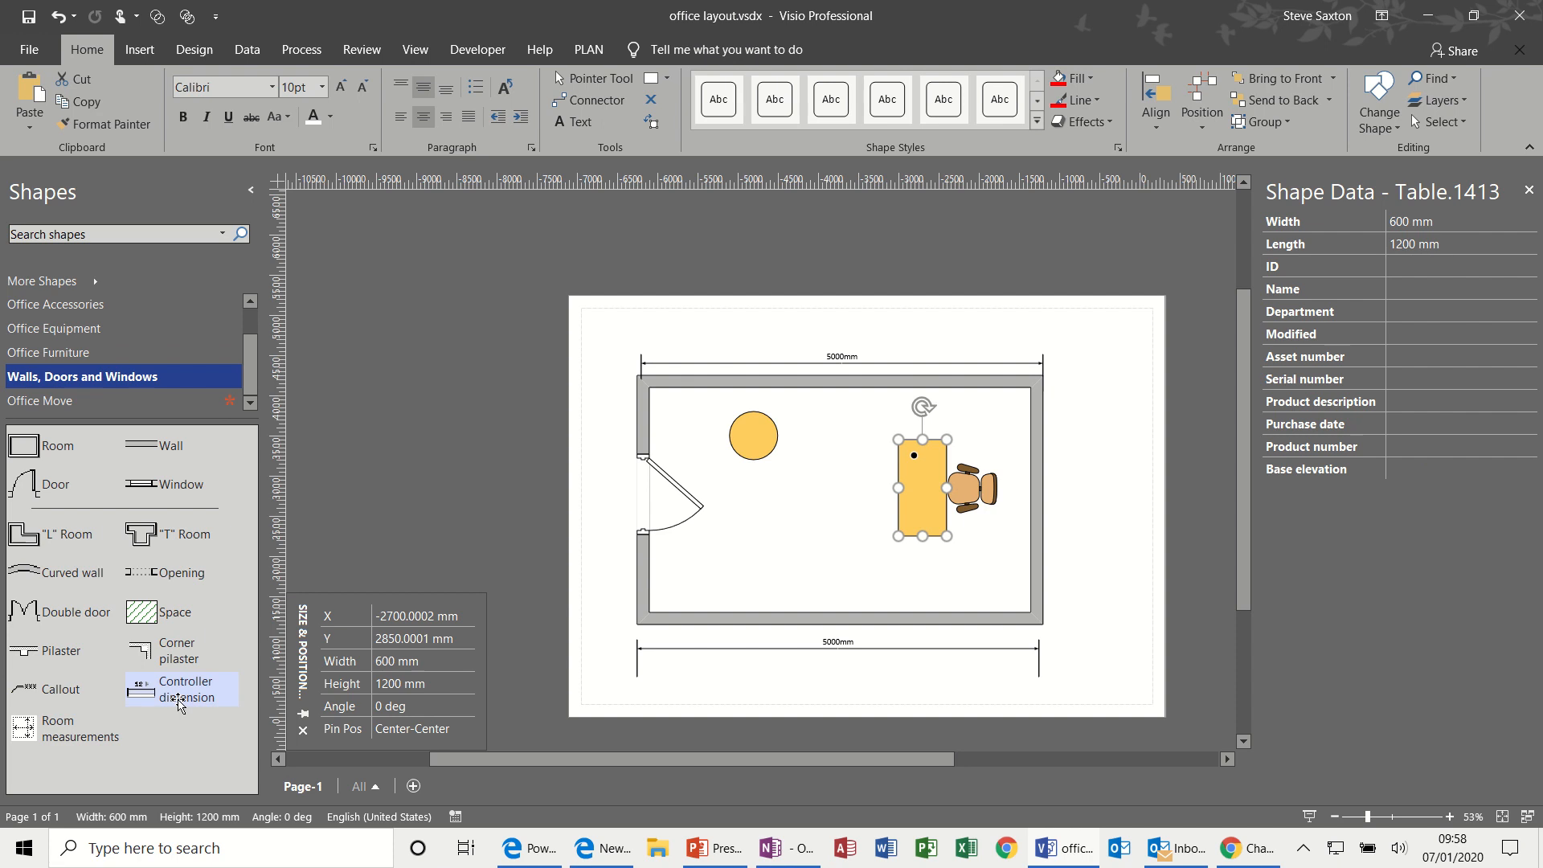
left_click_drag(178, 705, 851, 608)
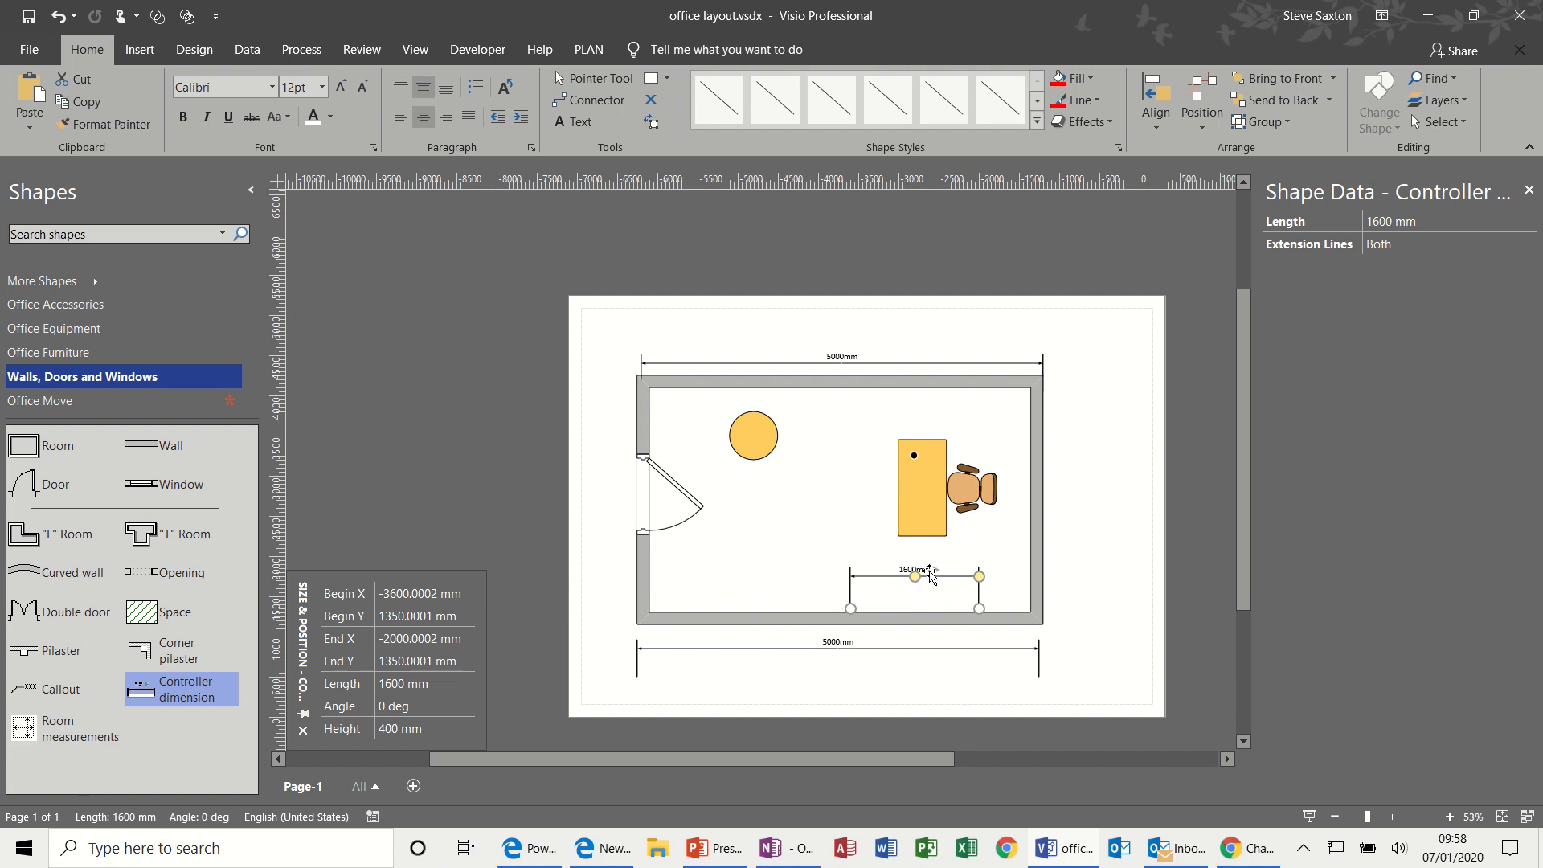
left_click_drag(928, 572, 930, 543)
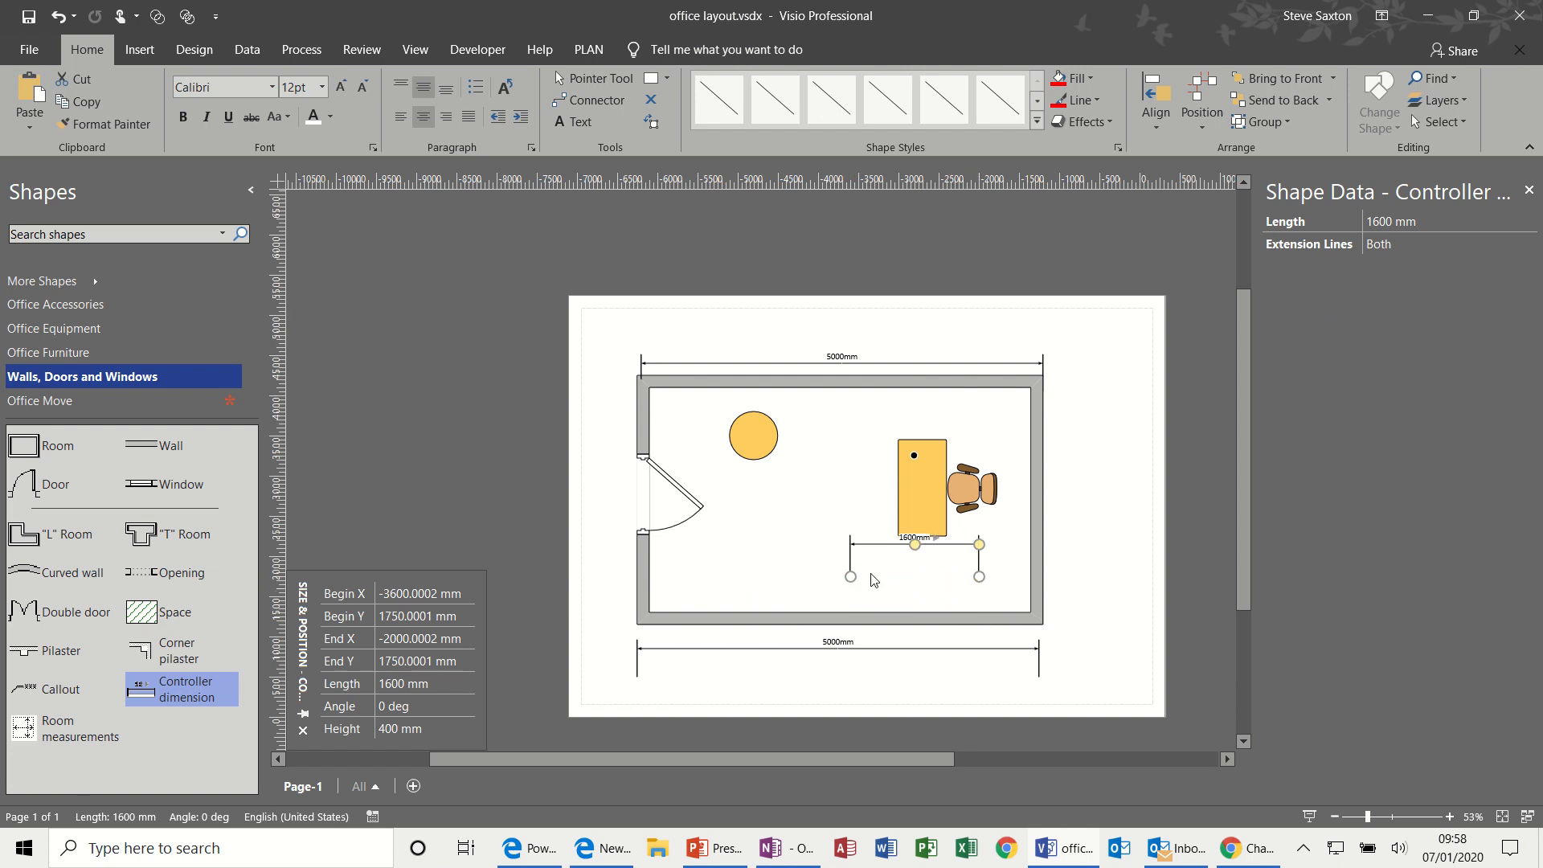
left_click_drag(850, 577, 946, 576)
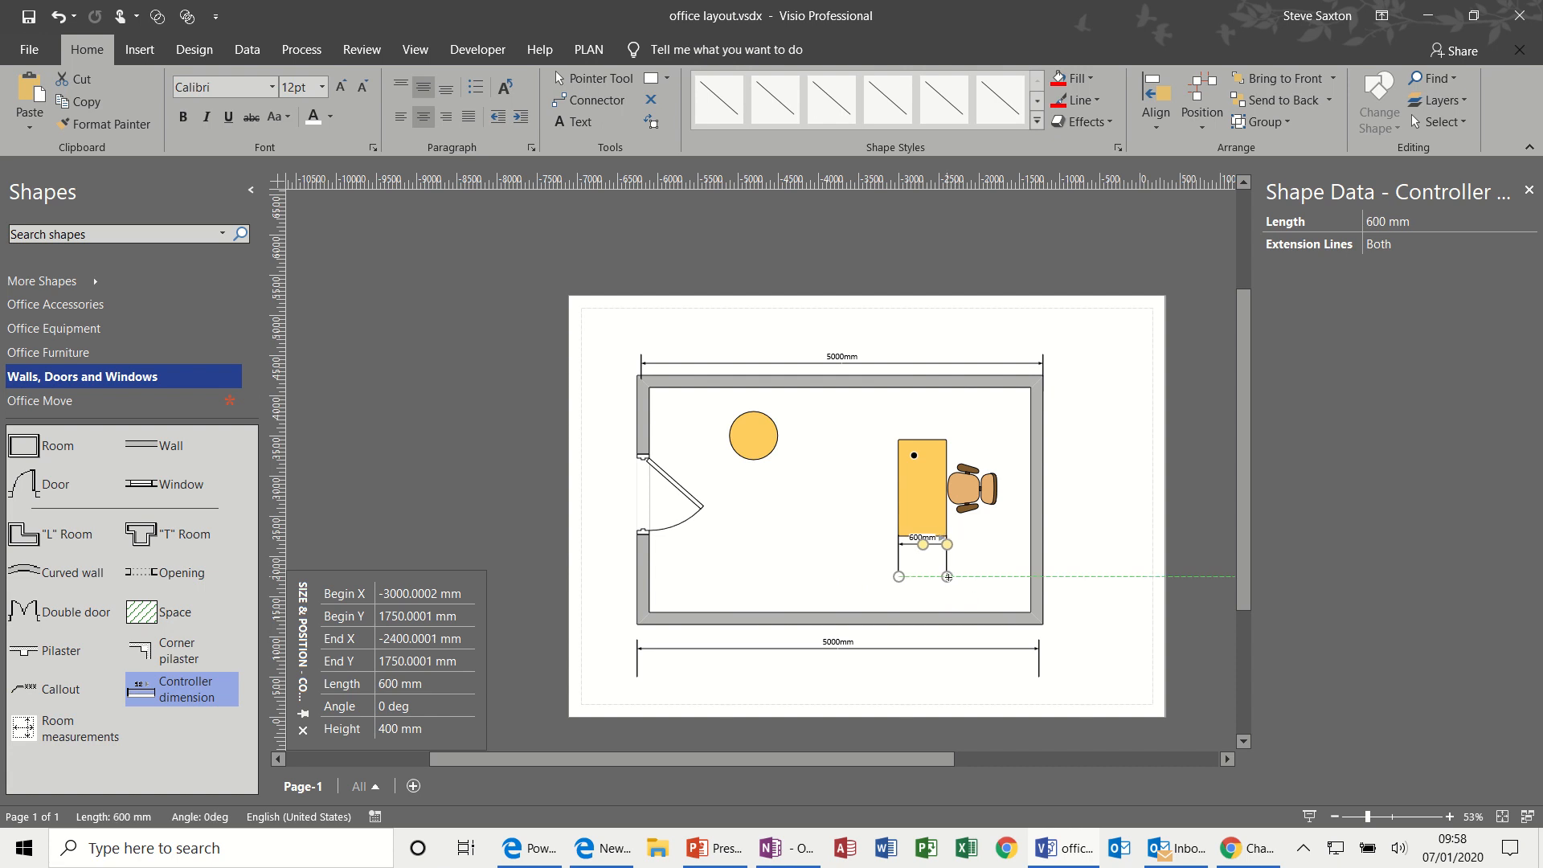
left_click(854, 527)
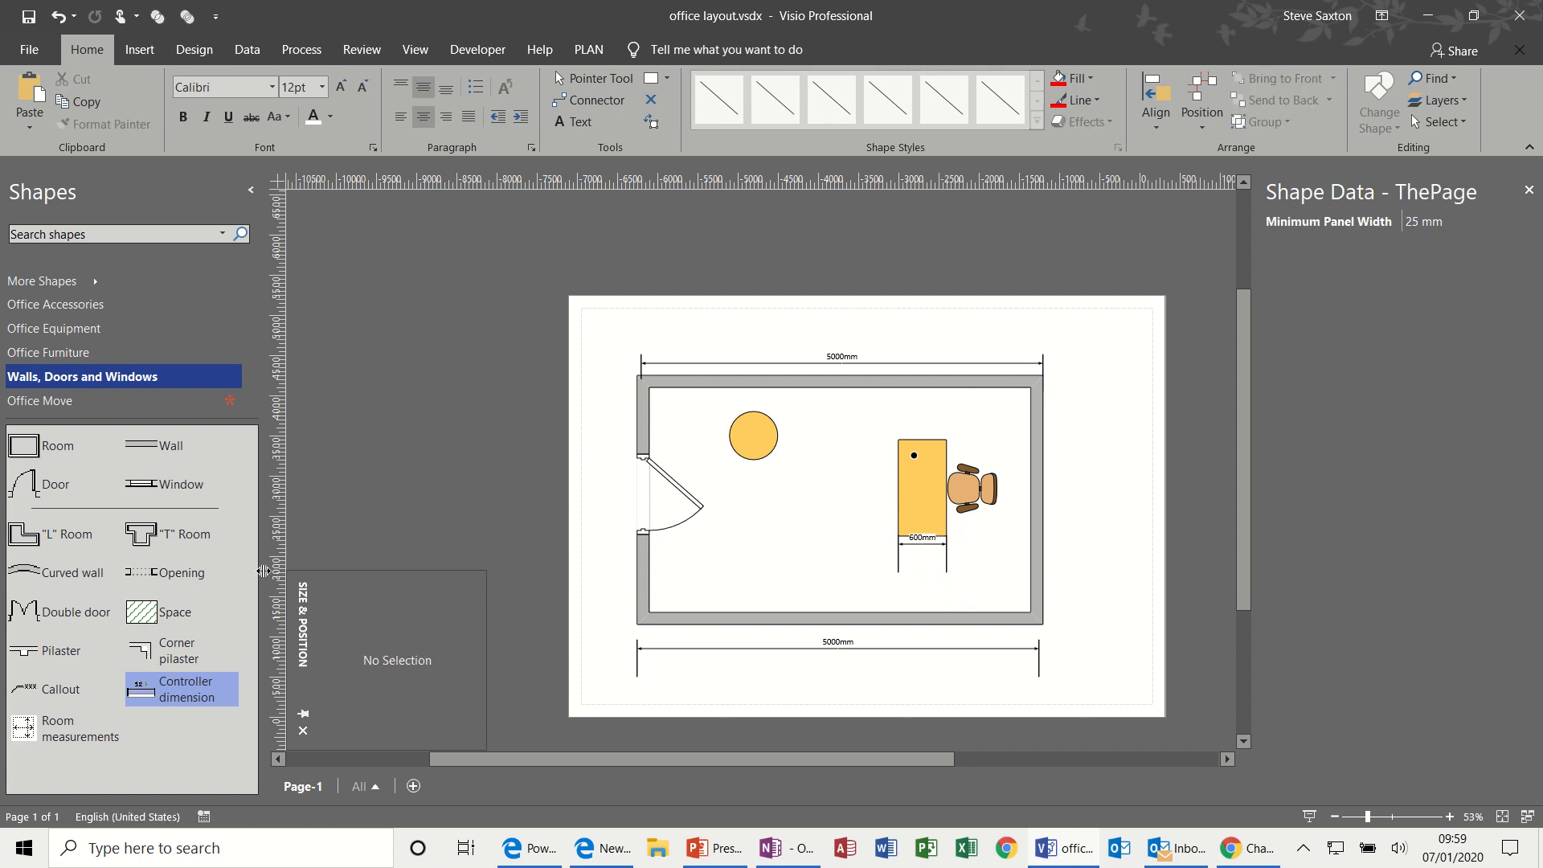
- Add a vertical controller dimension along the rectangular table's left side and fit it to the table's 1200 mm length
left_click_drag(144, 690, 899, 456)
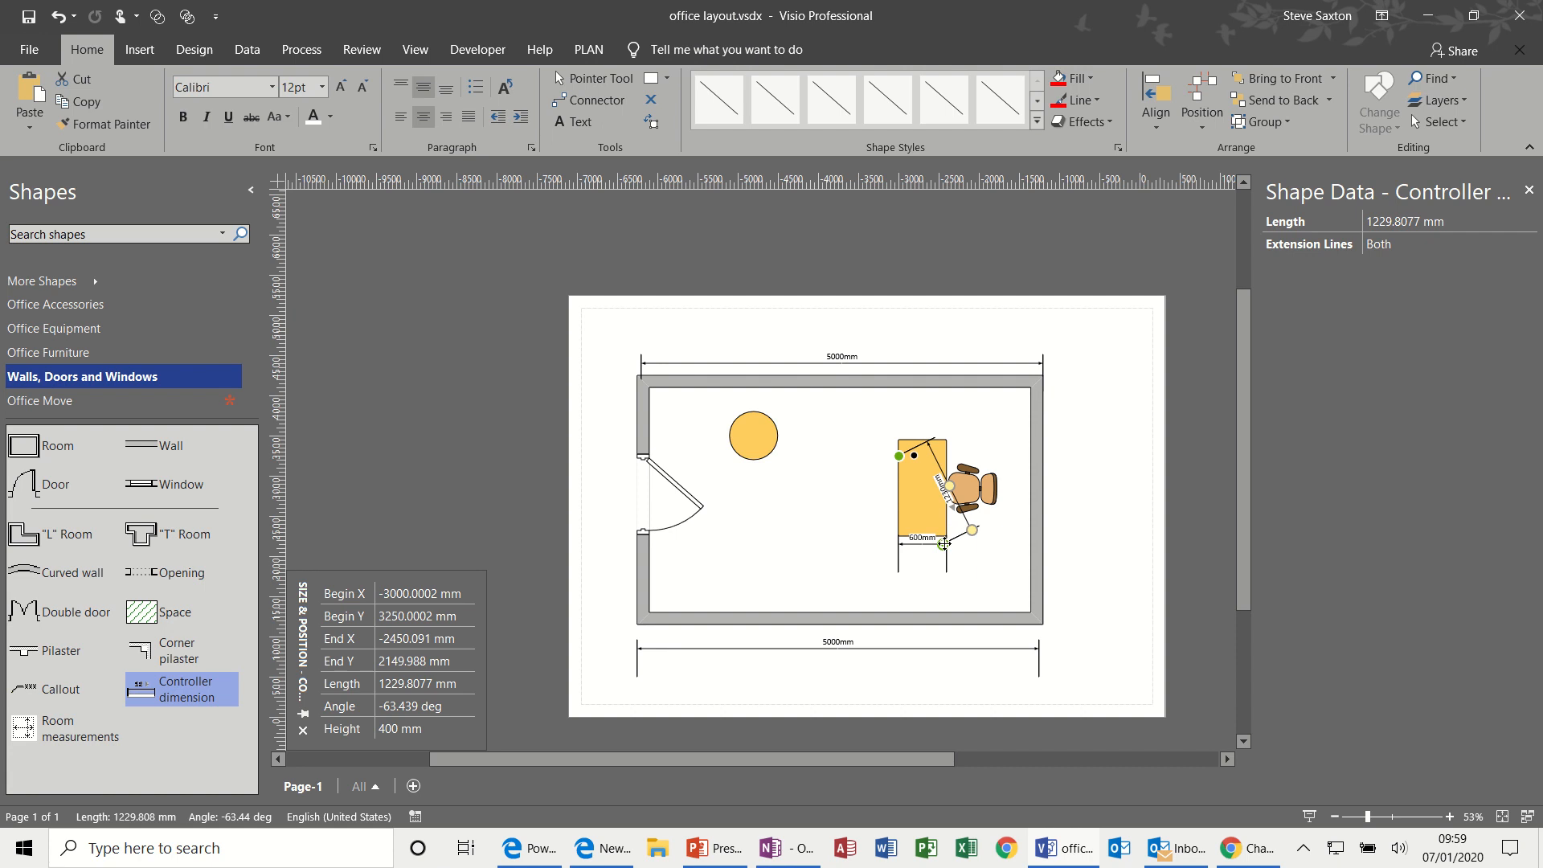
left_click_drag(943, 544, 898, 532)
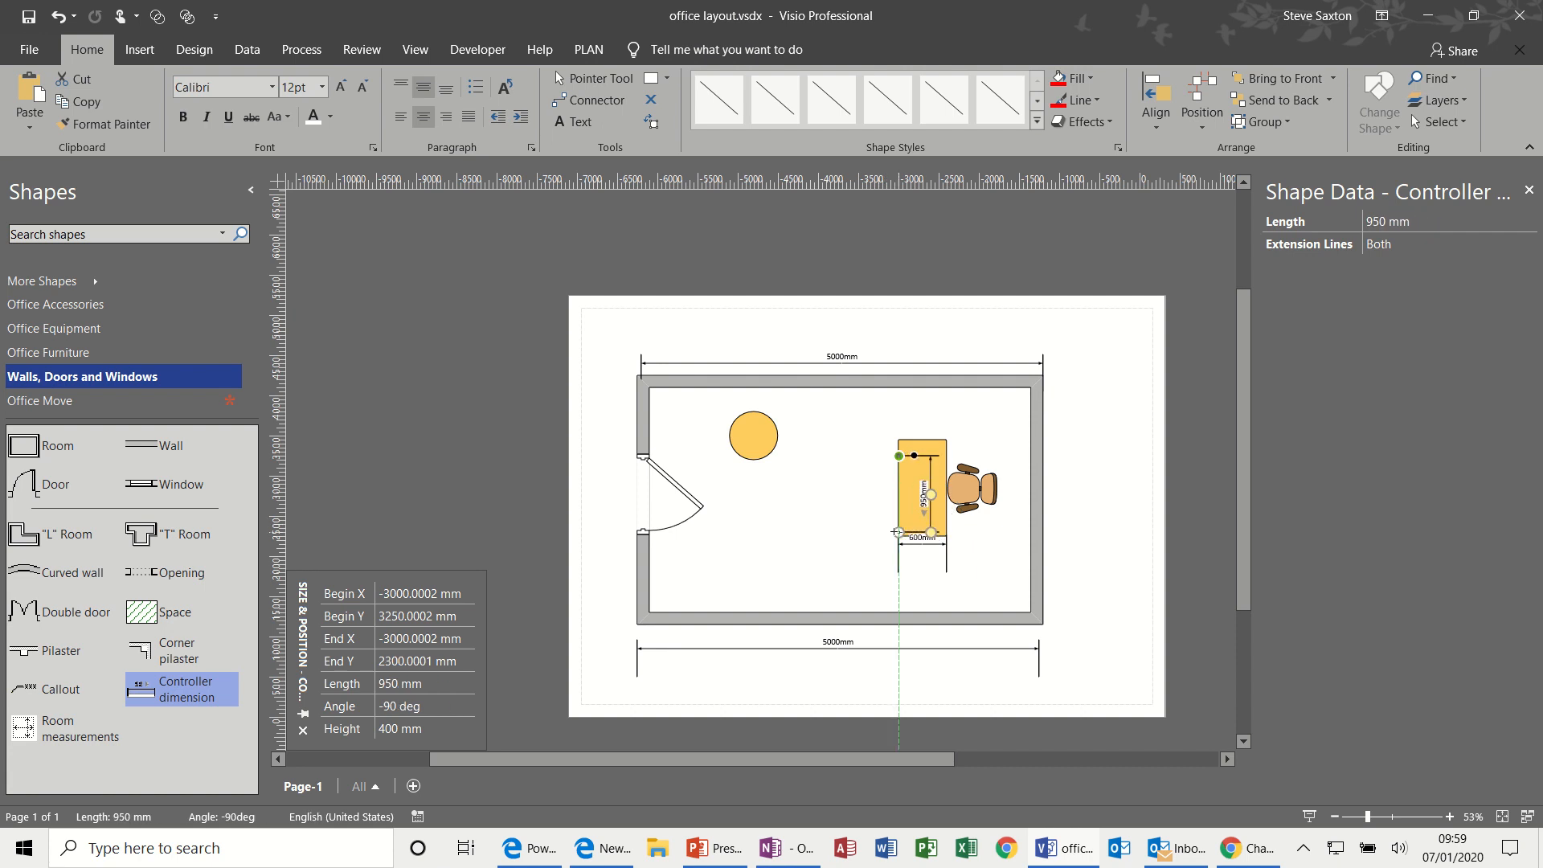
left_click_drag(898, 456, 870, 451)
left_click(865, 462)
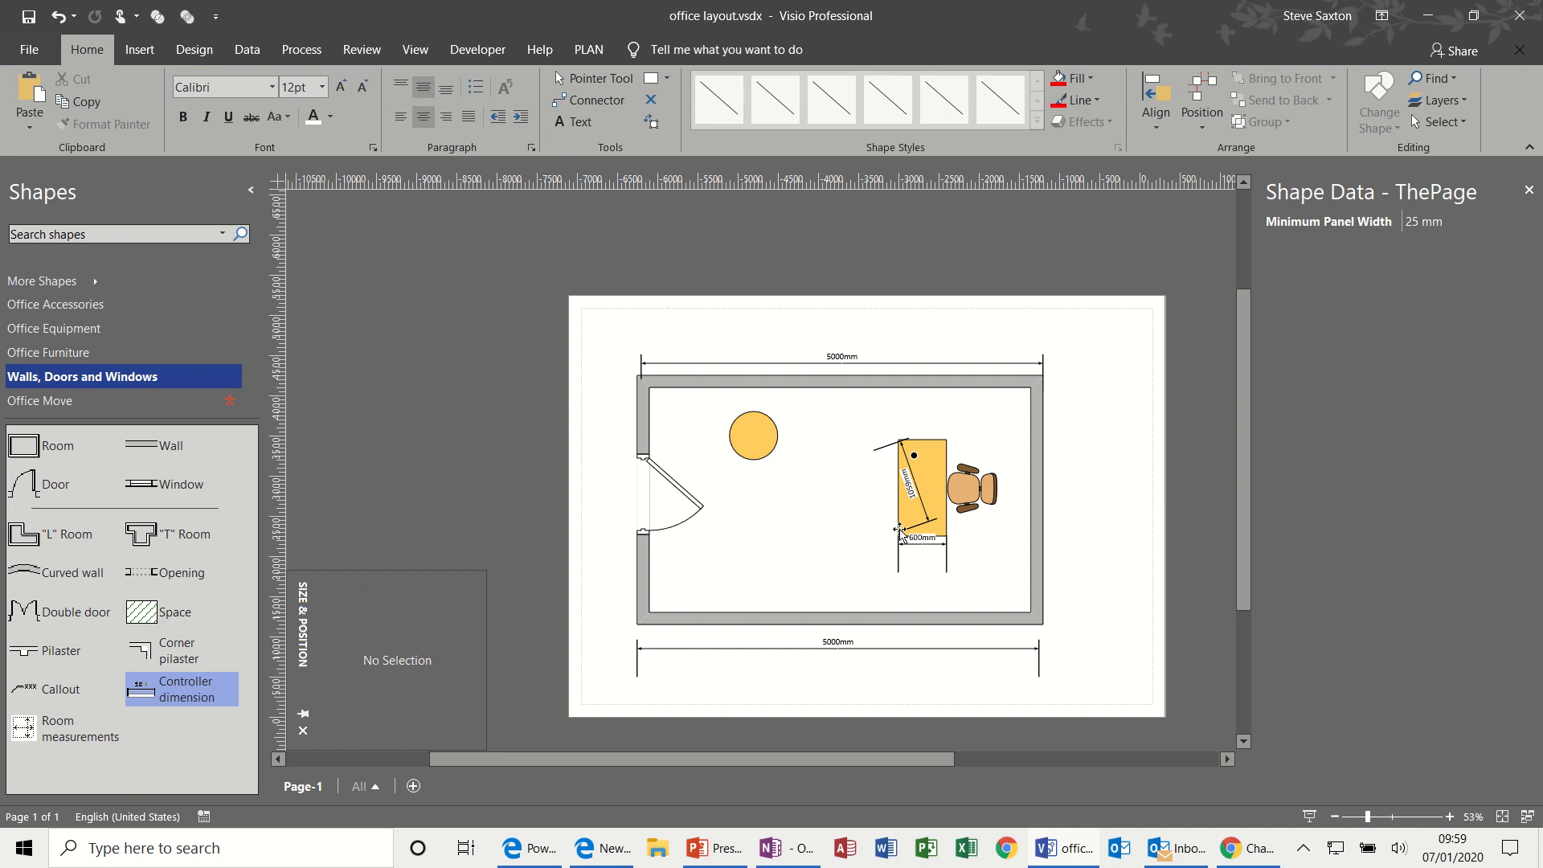
left_click_drag(912, 531, 843, 536)
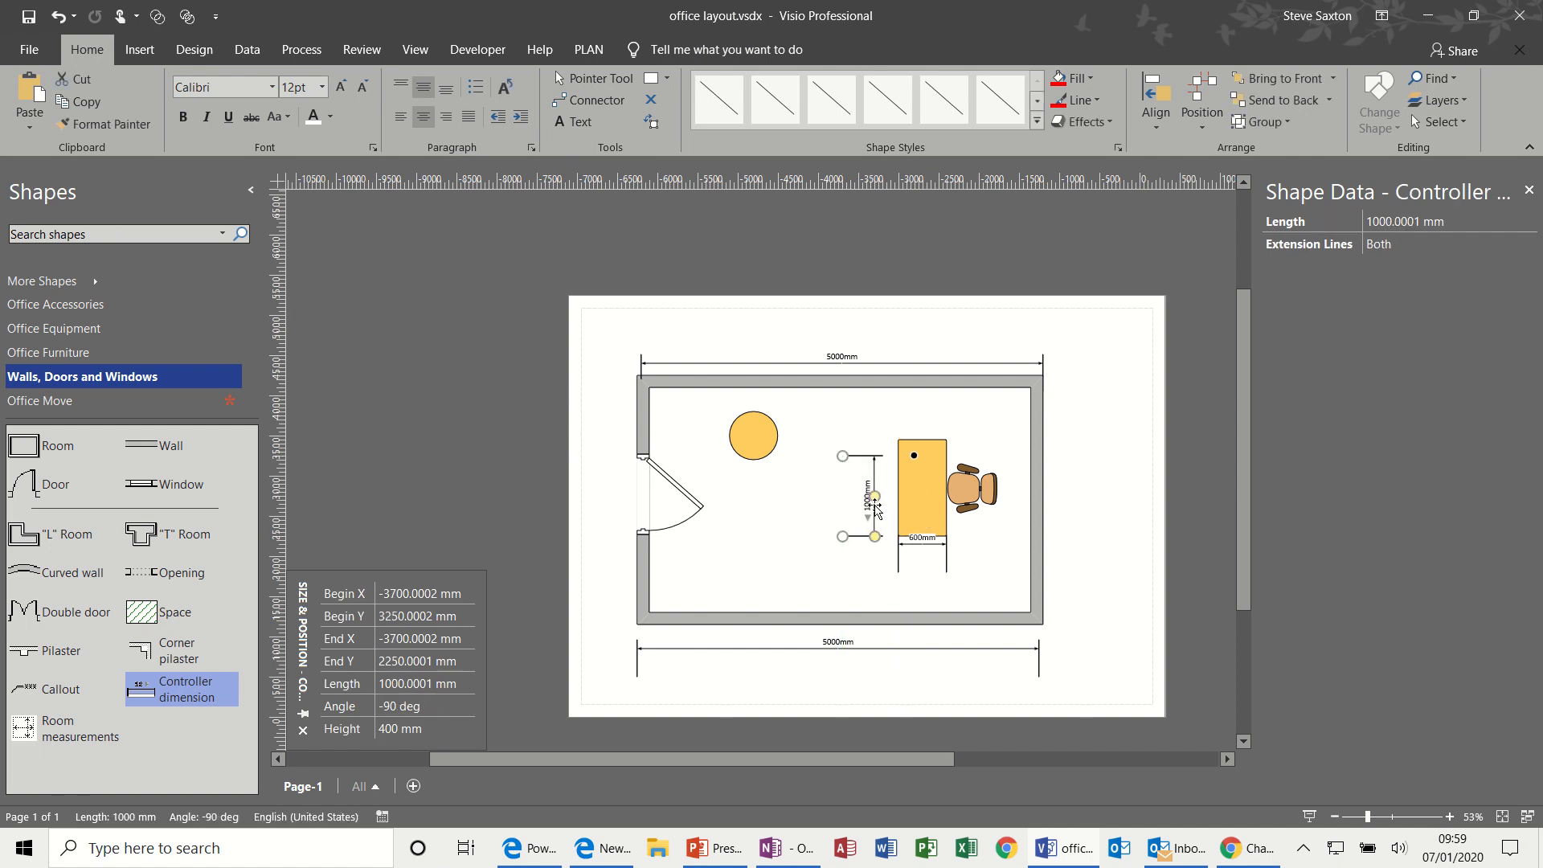
left_click_drag(874, 497, 859, 535)
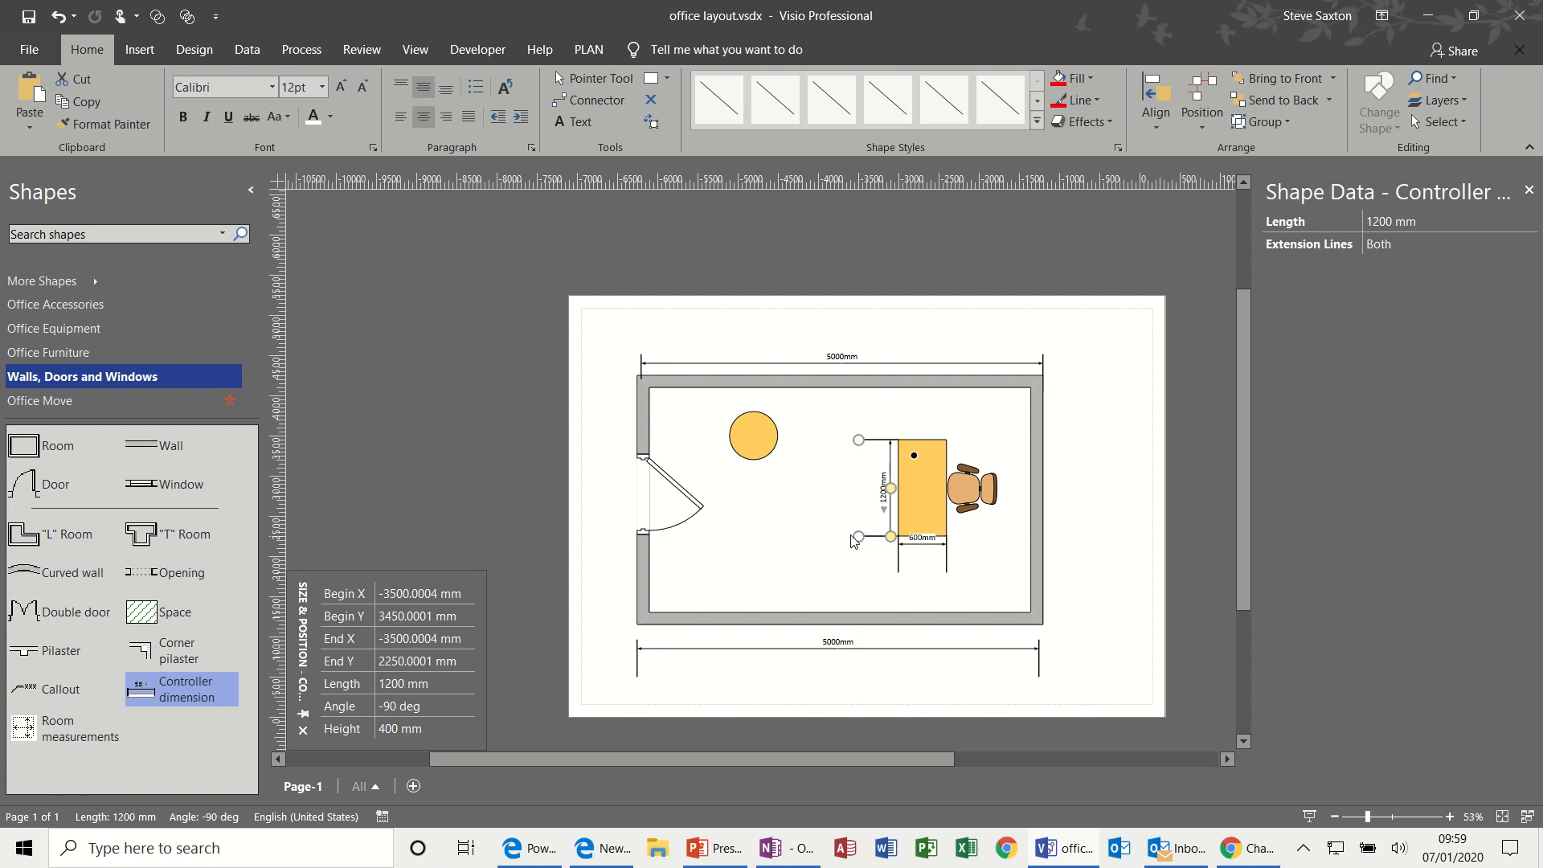
left_click(826, 529)
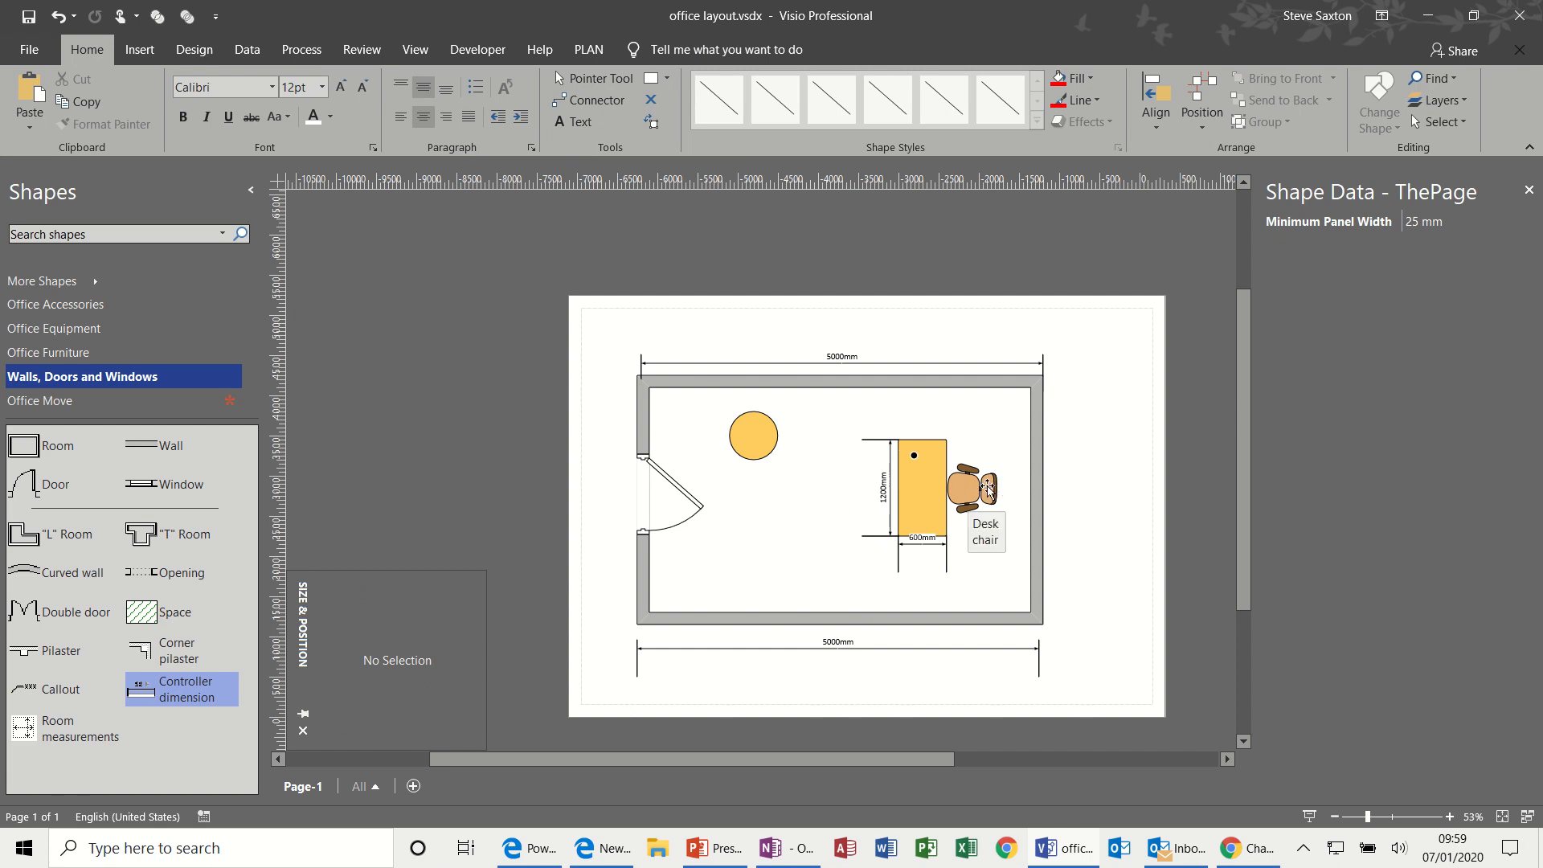
- Add a controller dimension across the round table and fit it to the table's 600 mm width
left_click(749, 435)
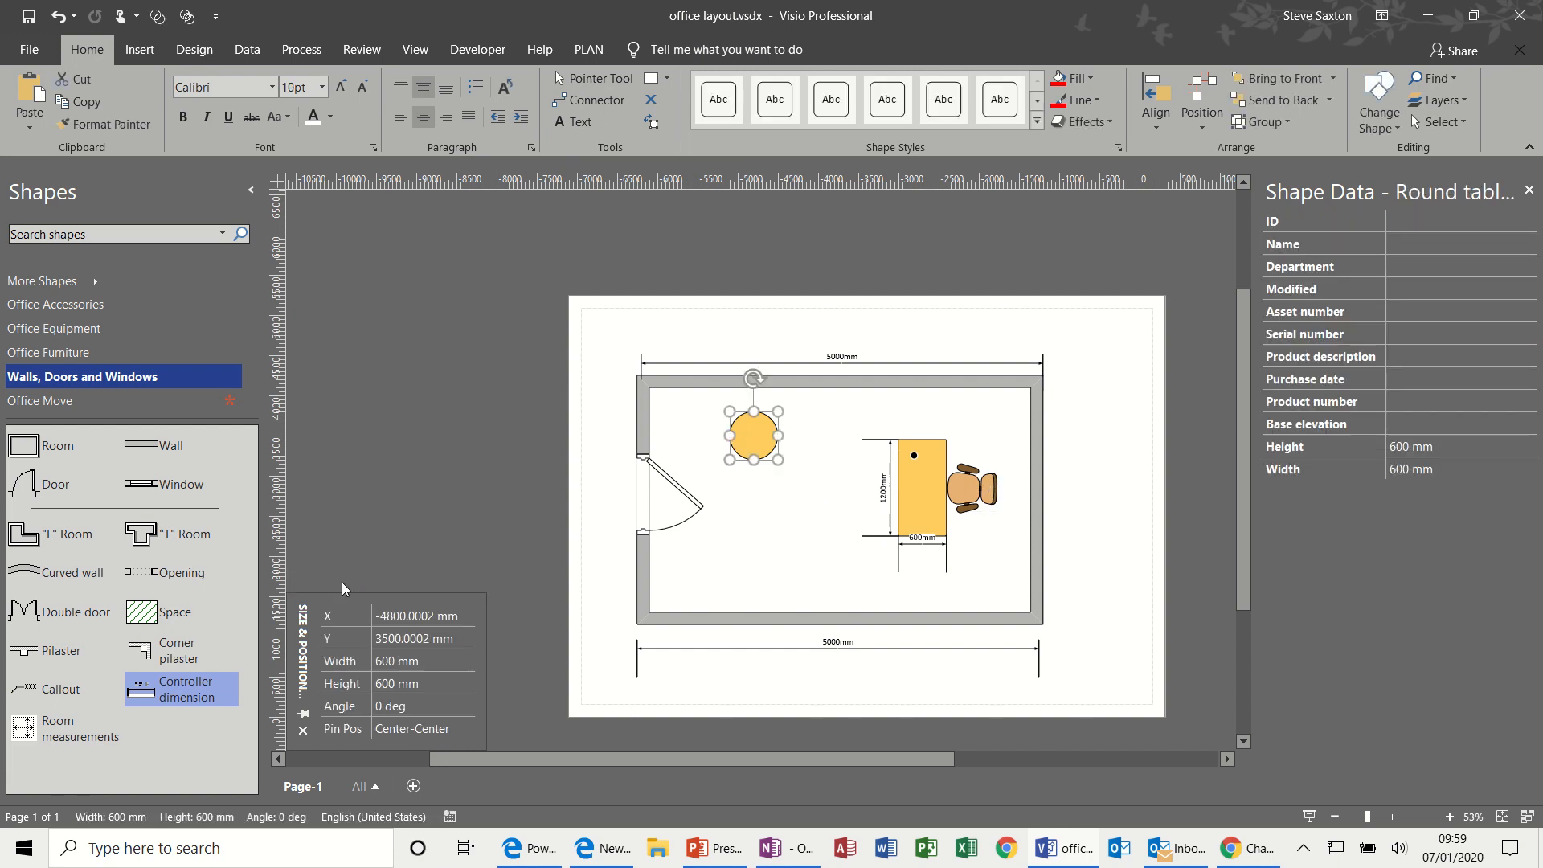
left_click_drag(196, 688, 702, 527)
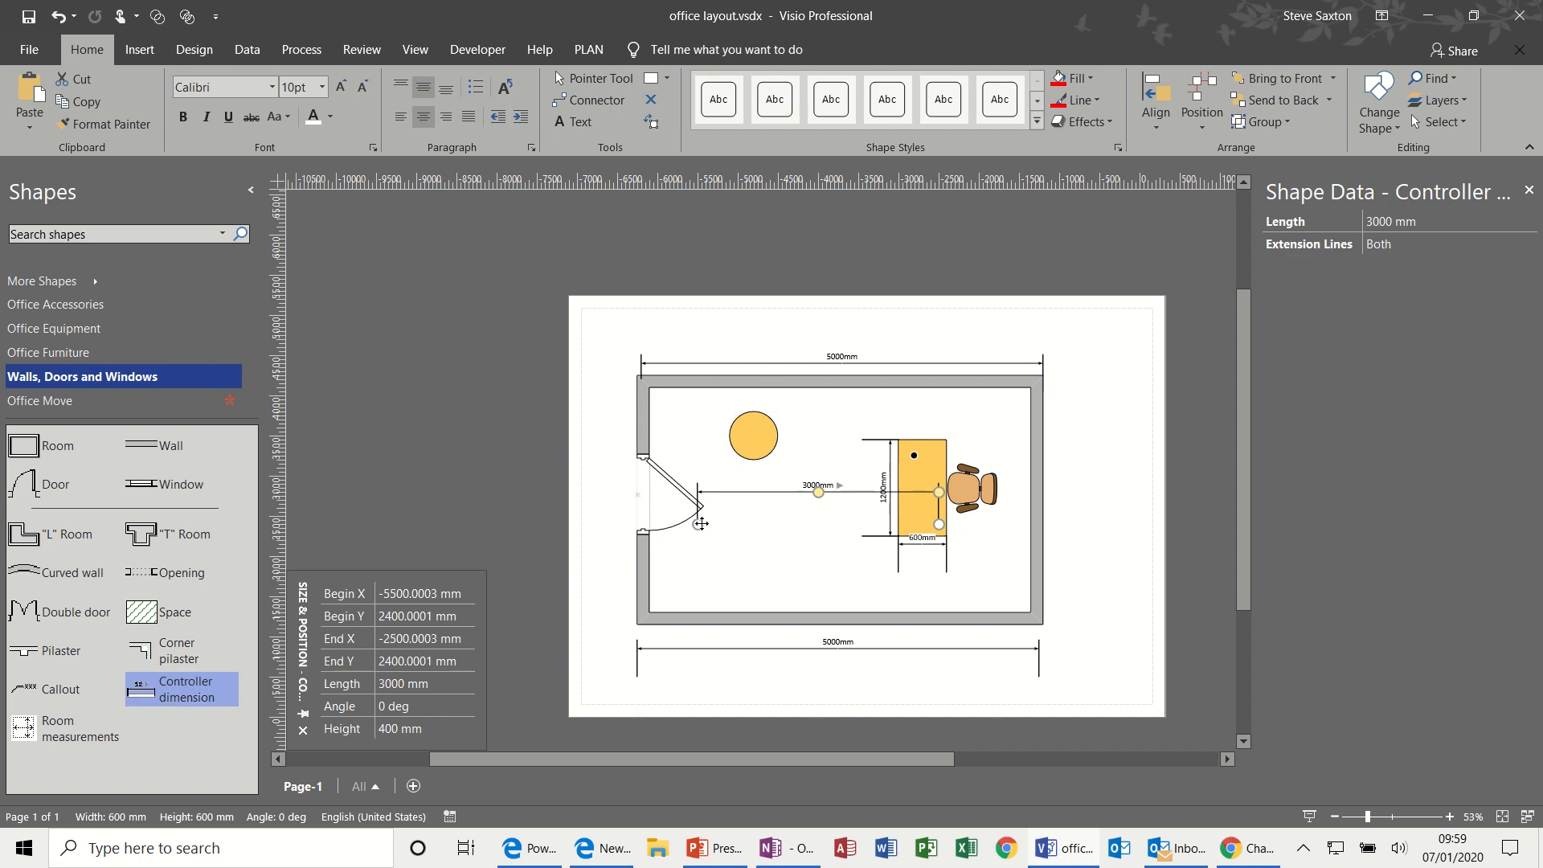
left_click_drag(940, 523, 768, 434)
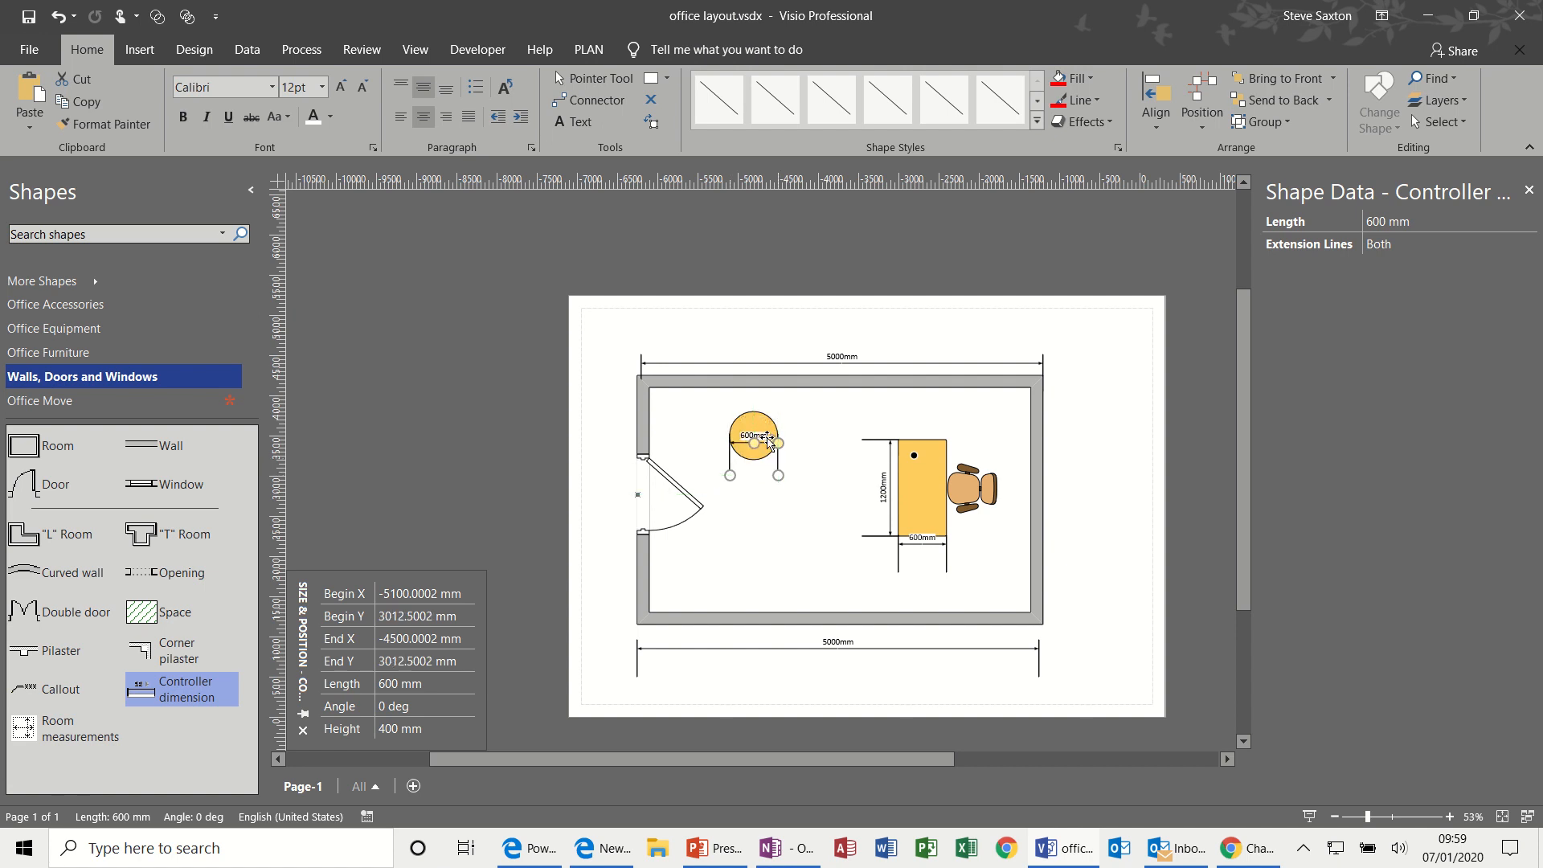
left_click(826, 422)
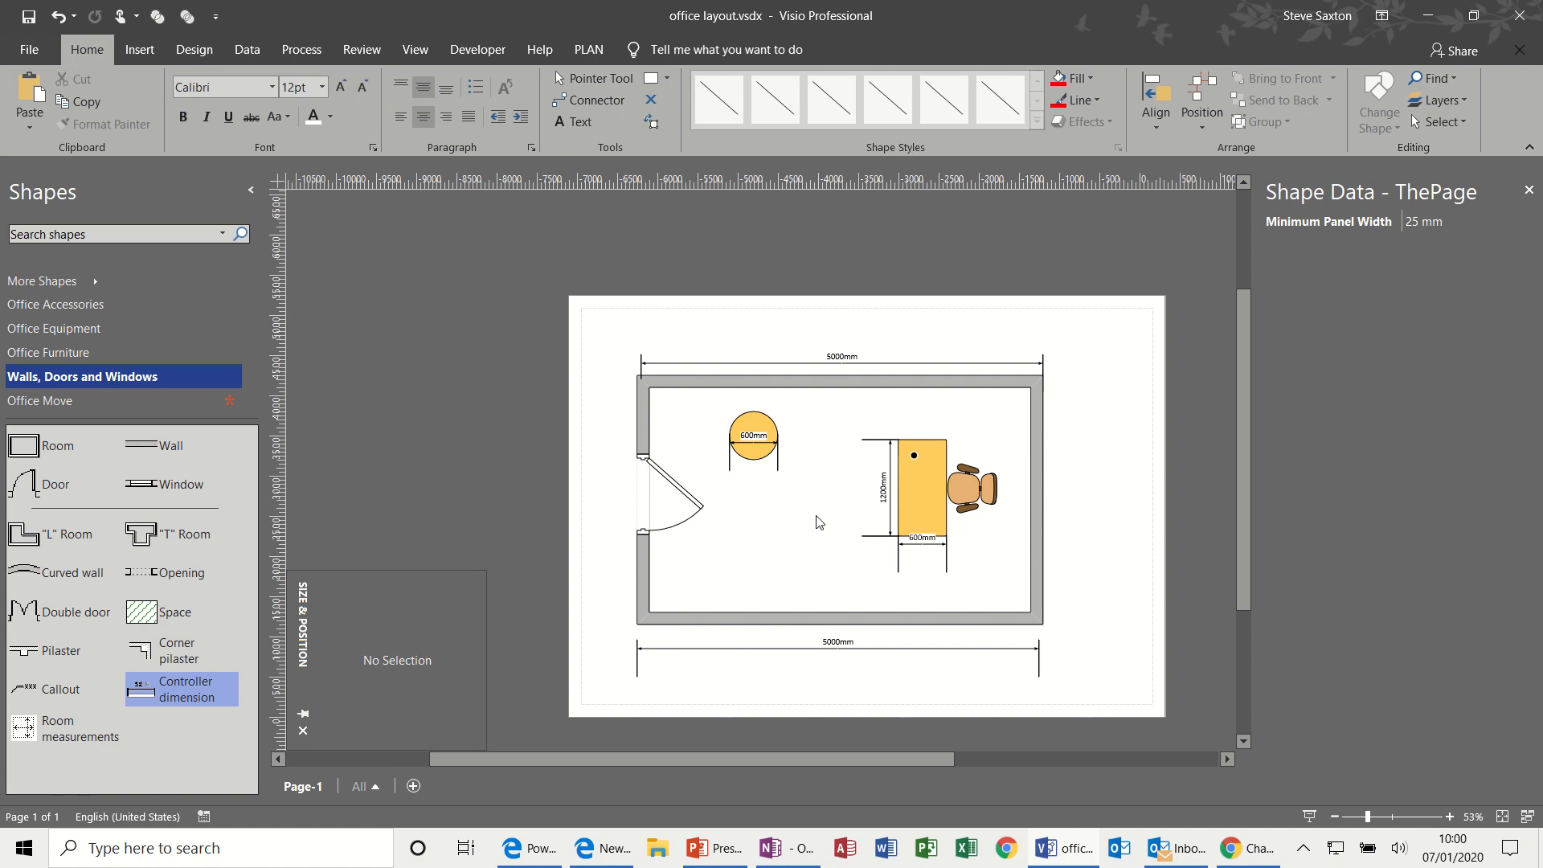
- Browse the office stencils and place a Large Foliage plant from Office Accessories in the room's lower-left corner, below the door
left_click(146, 357)
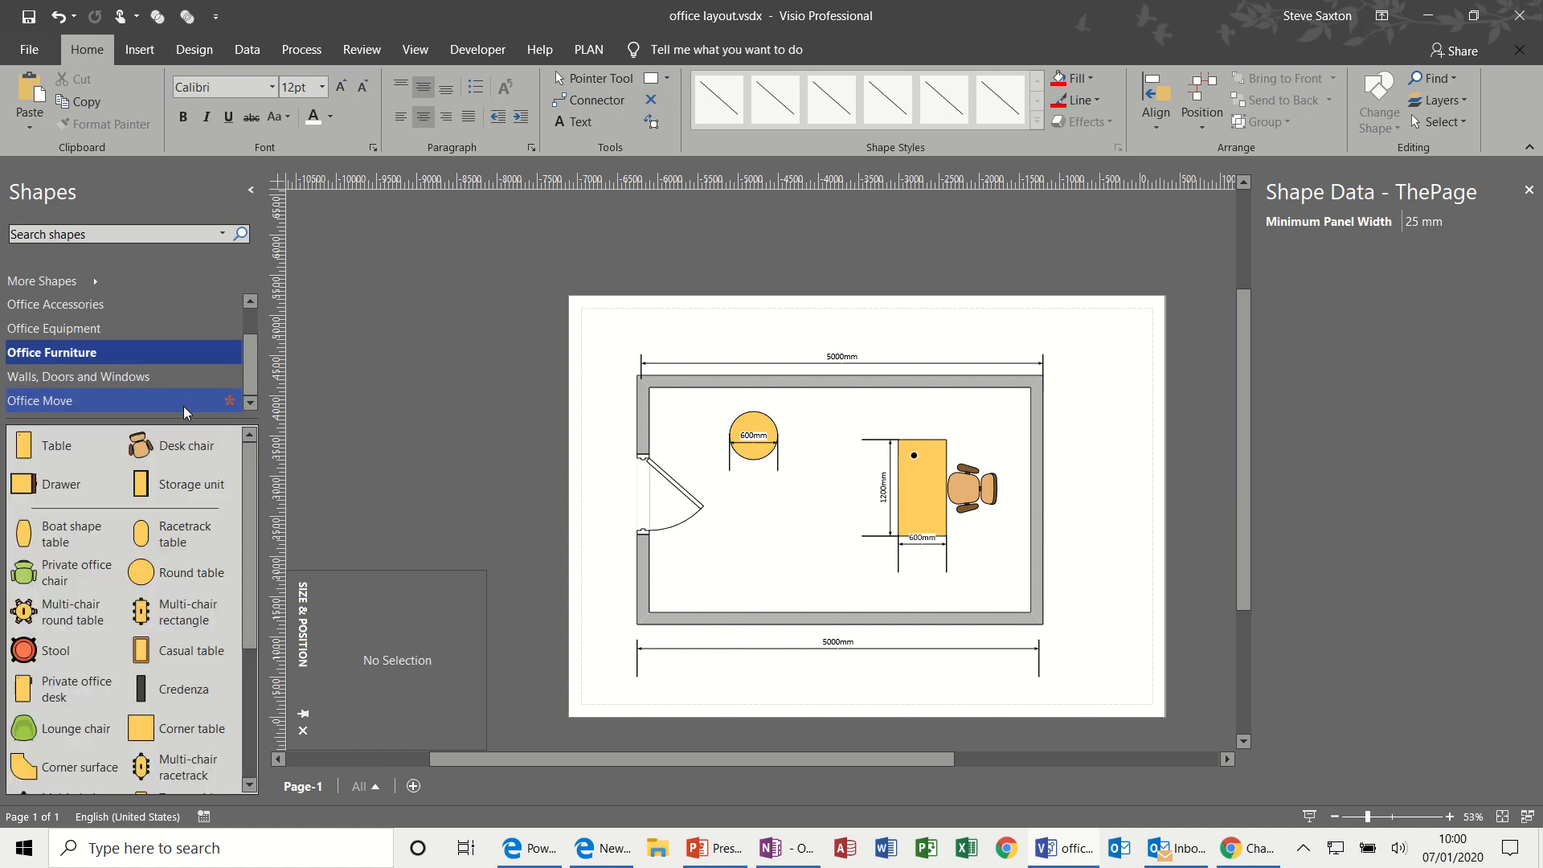
left_click(90, 335)
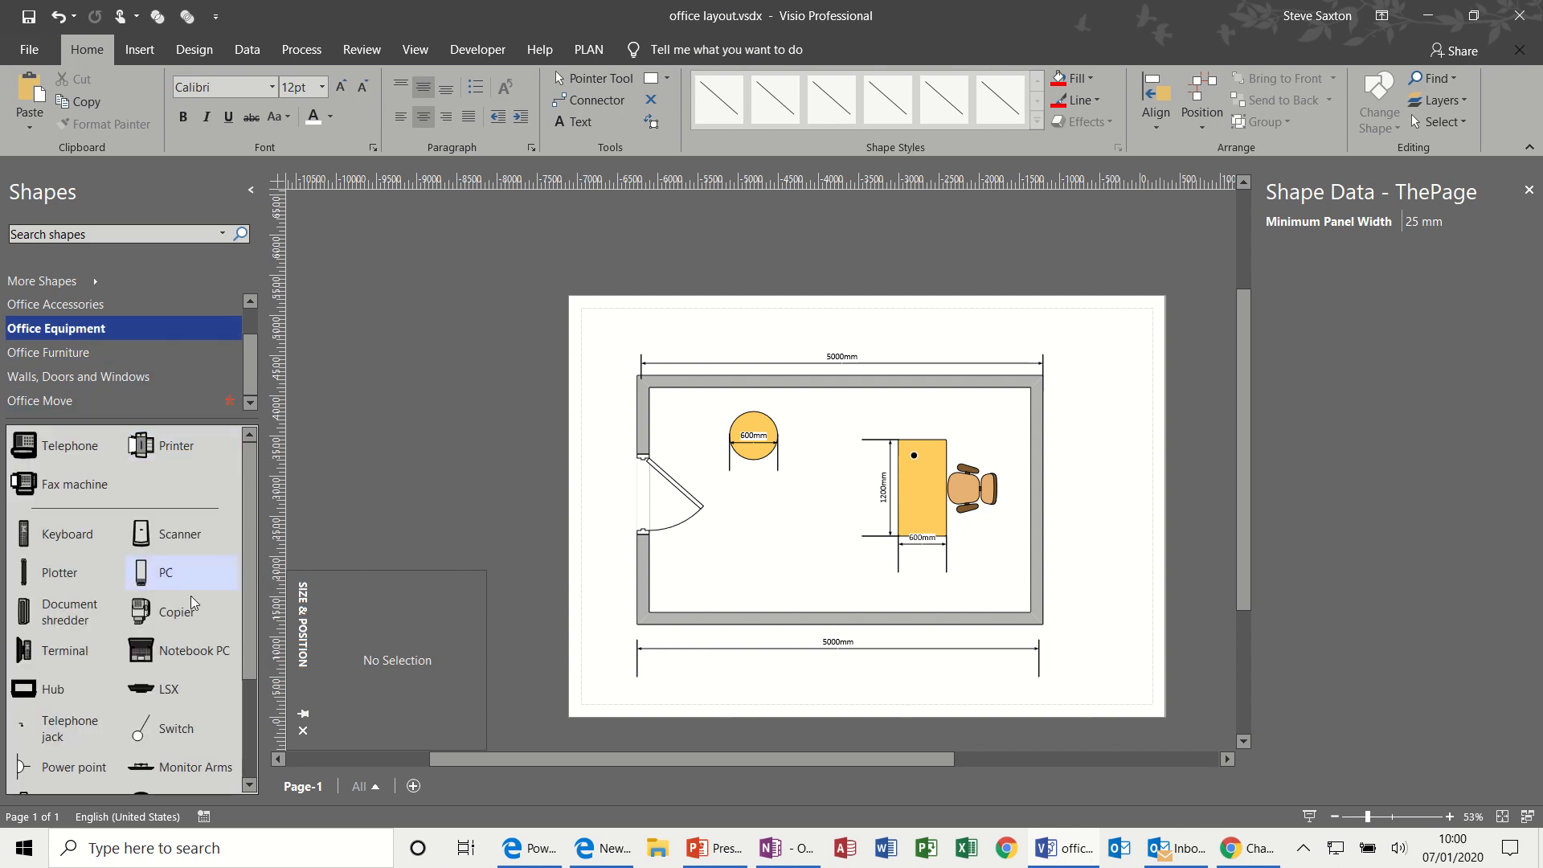
mouse_move(252, 614)
left_mouse_down()
mouse_move(249, 696)
mouse_move(250, 618)
left_mouse_up()
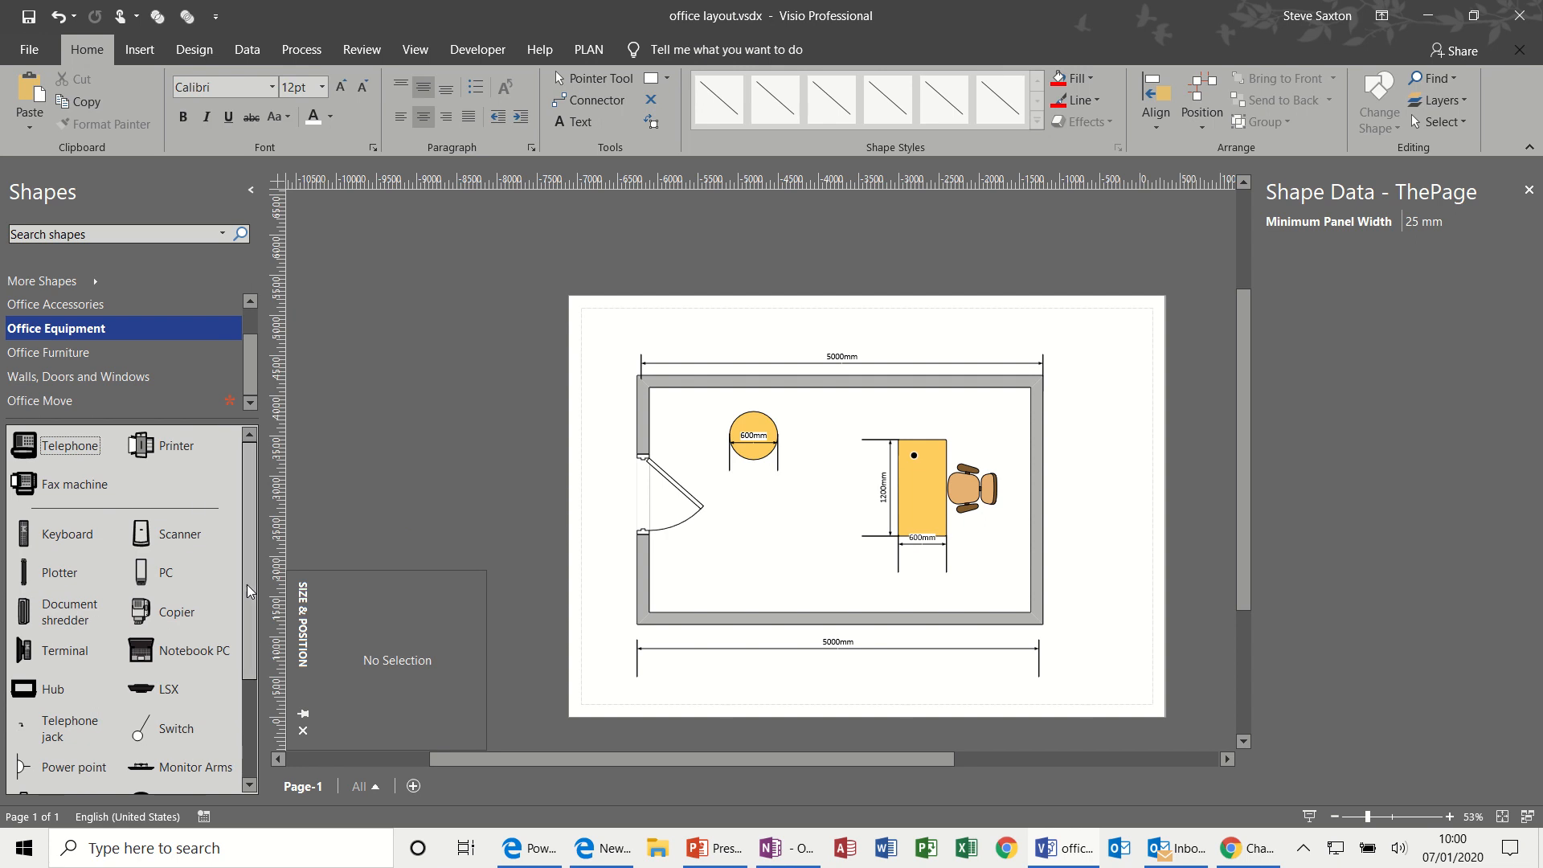
left_click(124, 310)
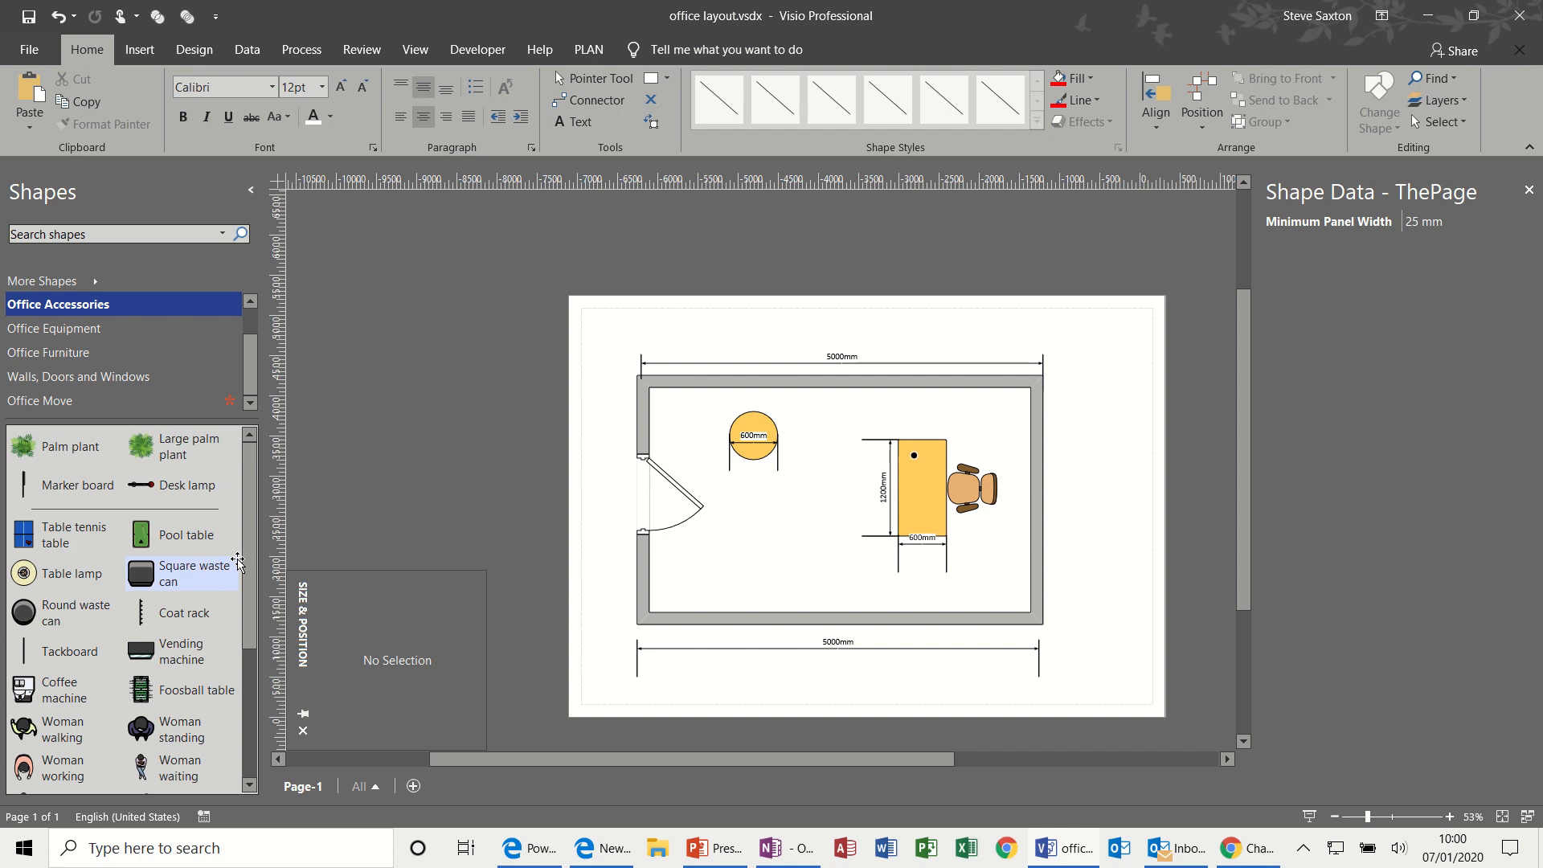
left_click_drag(250, 574, 248, 727)
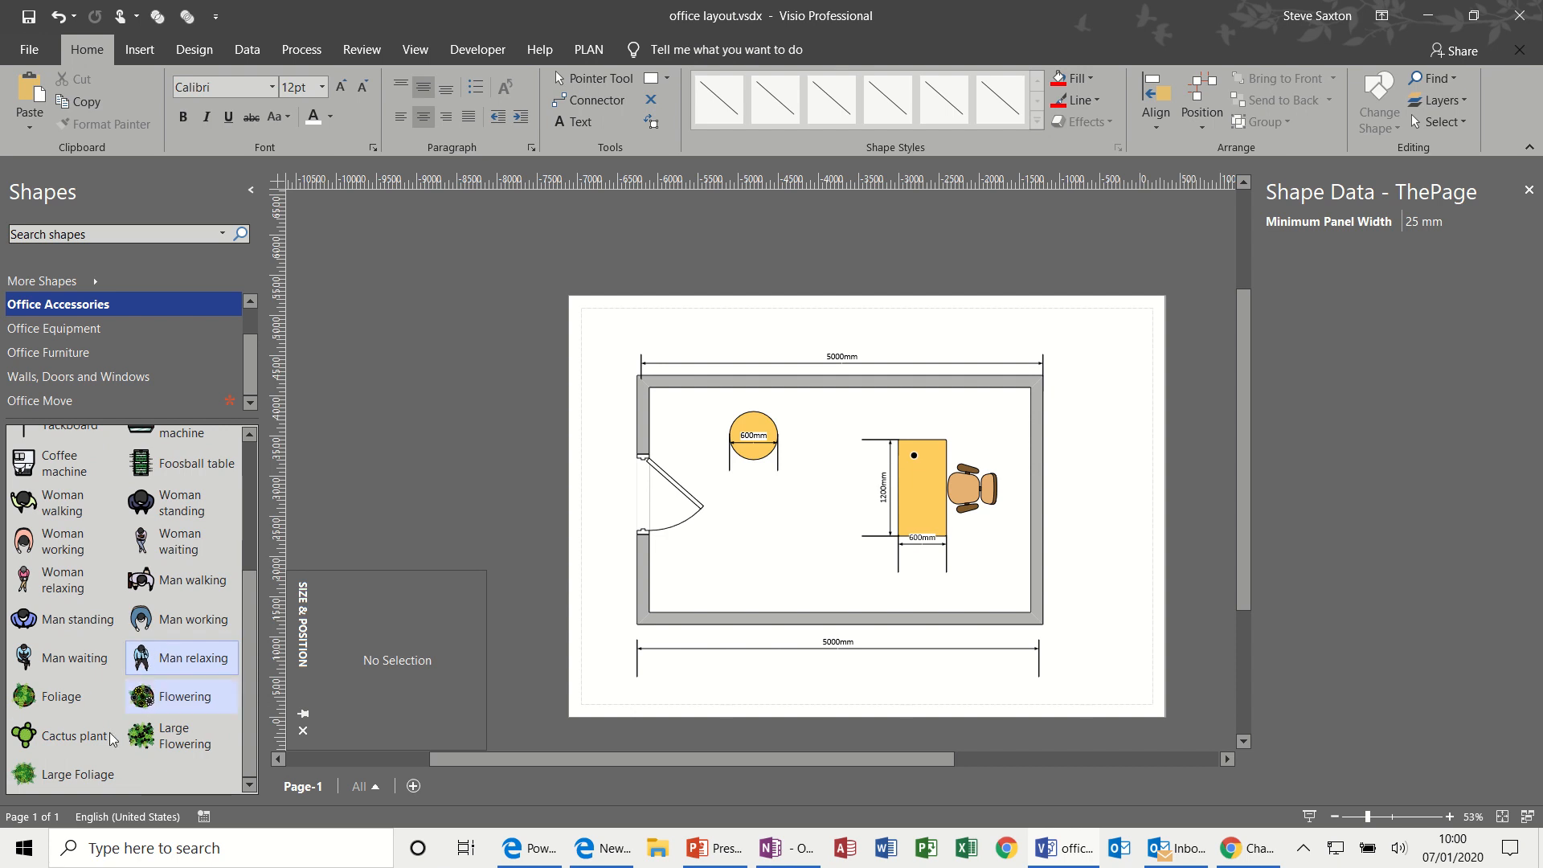
left_click_drag(79, 775, 712, 592)
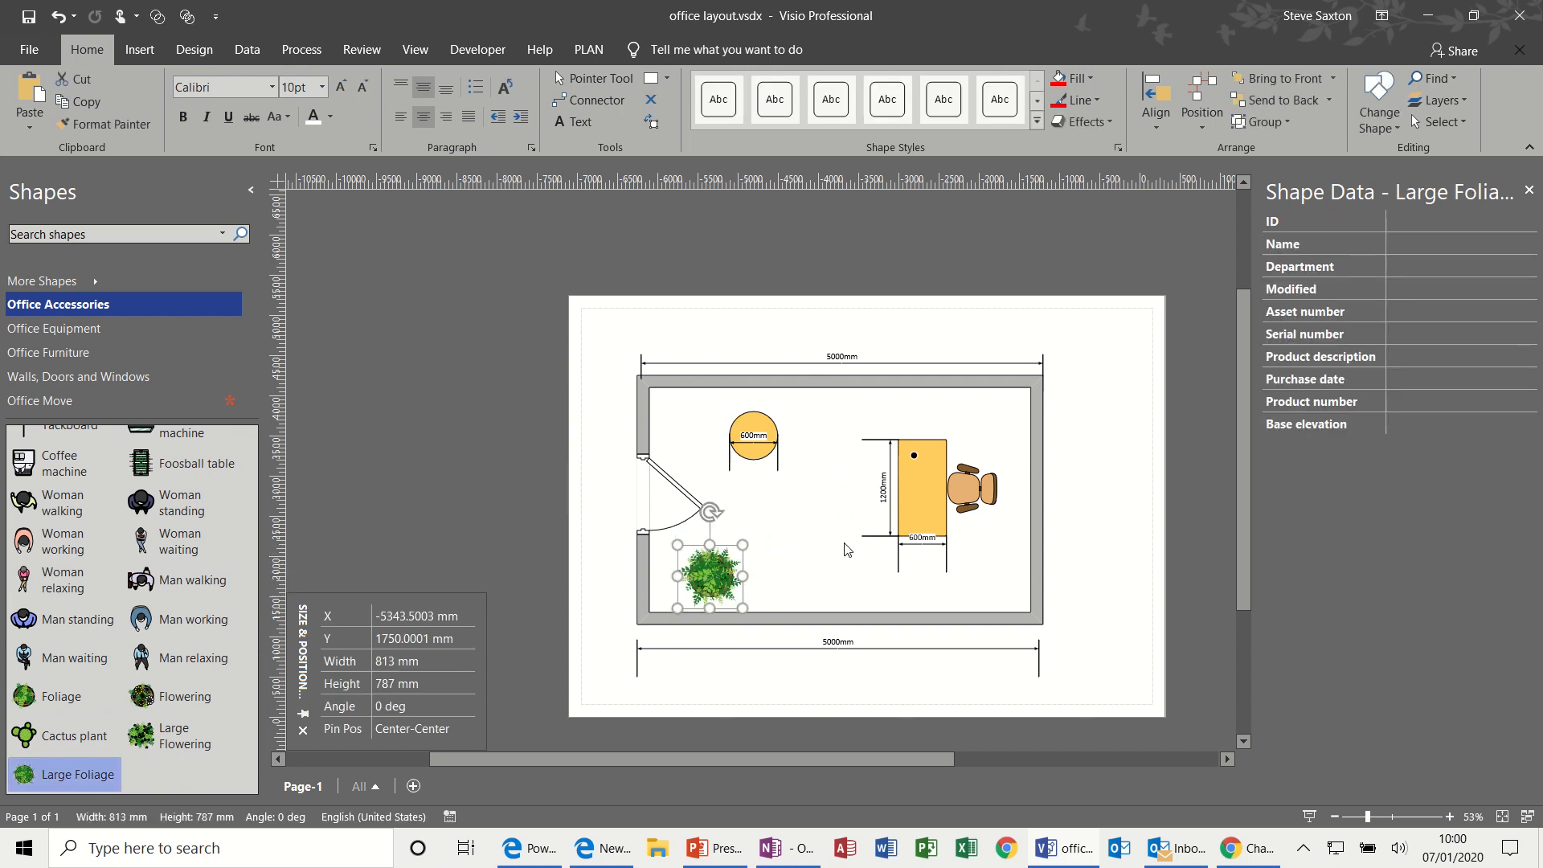
left_click(816, 561)
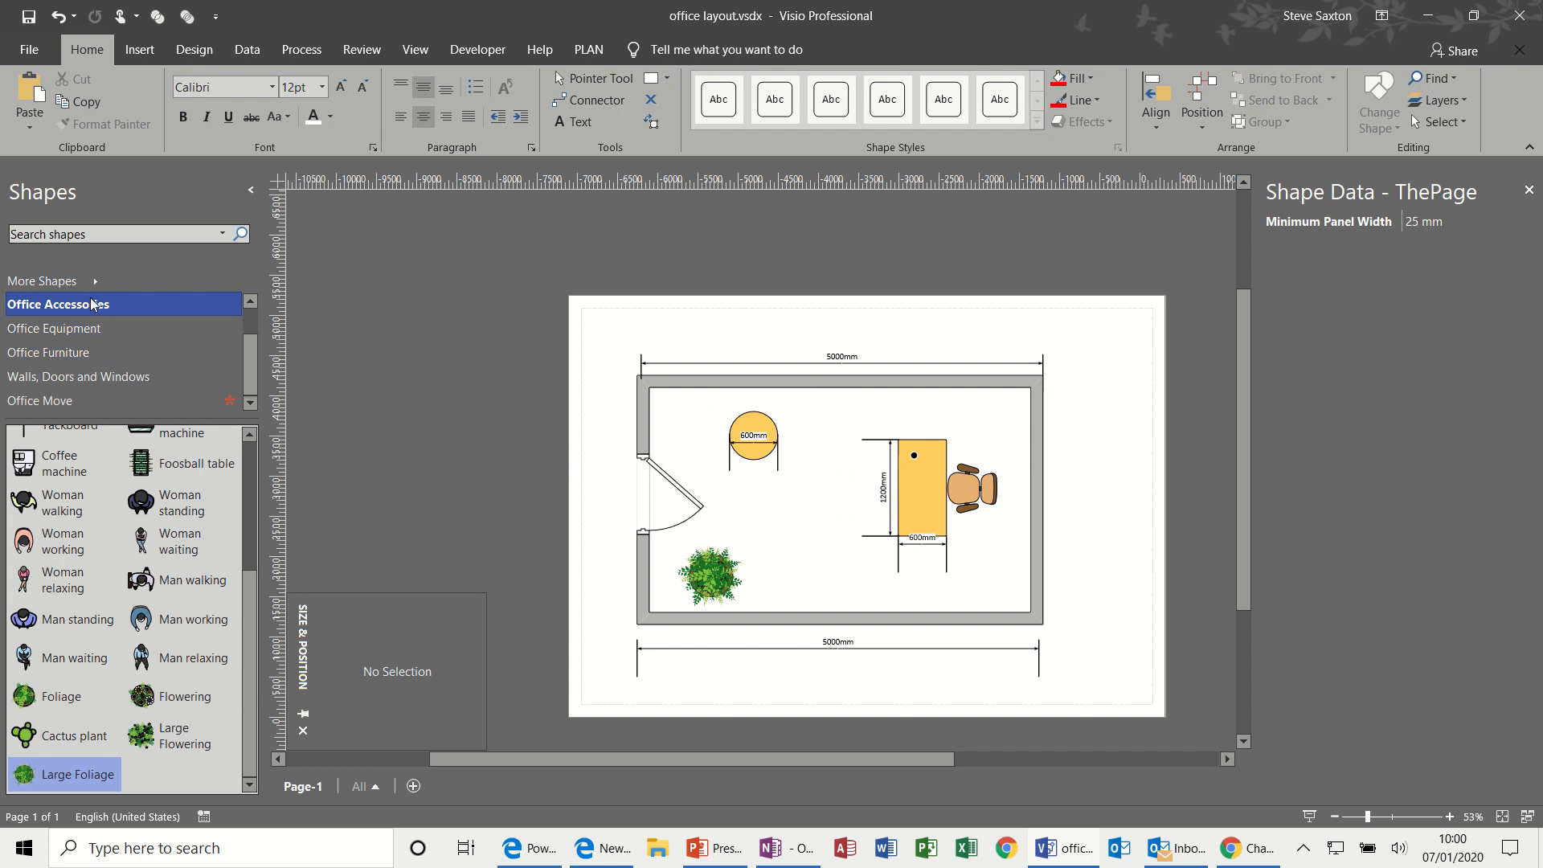
- Look through the available shape categories, including the Cubicles and Quick Shapes stencils
mouse_move(93, 281)
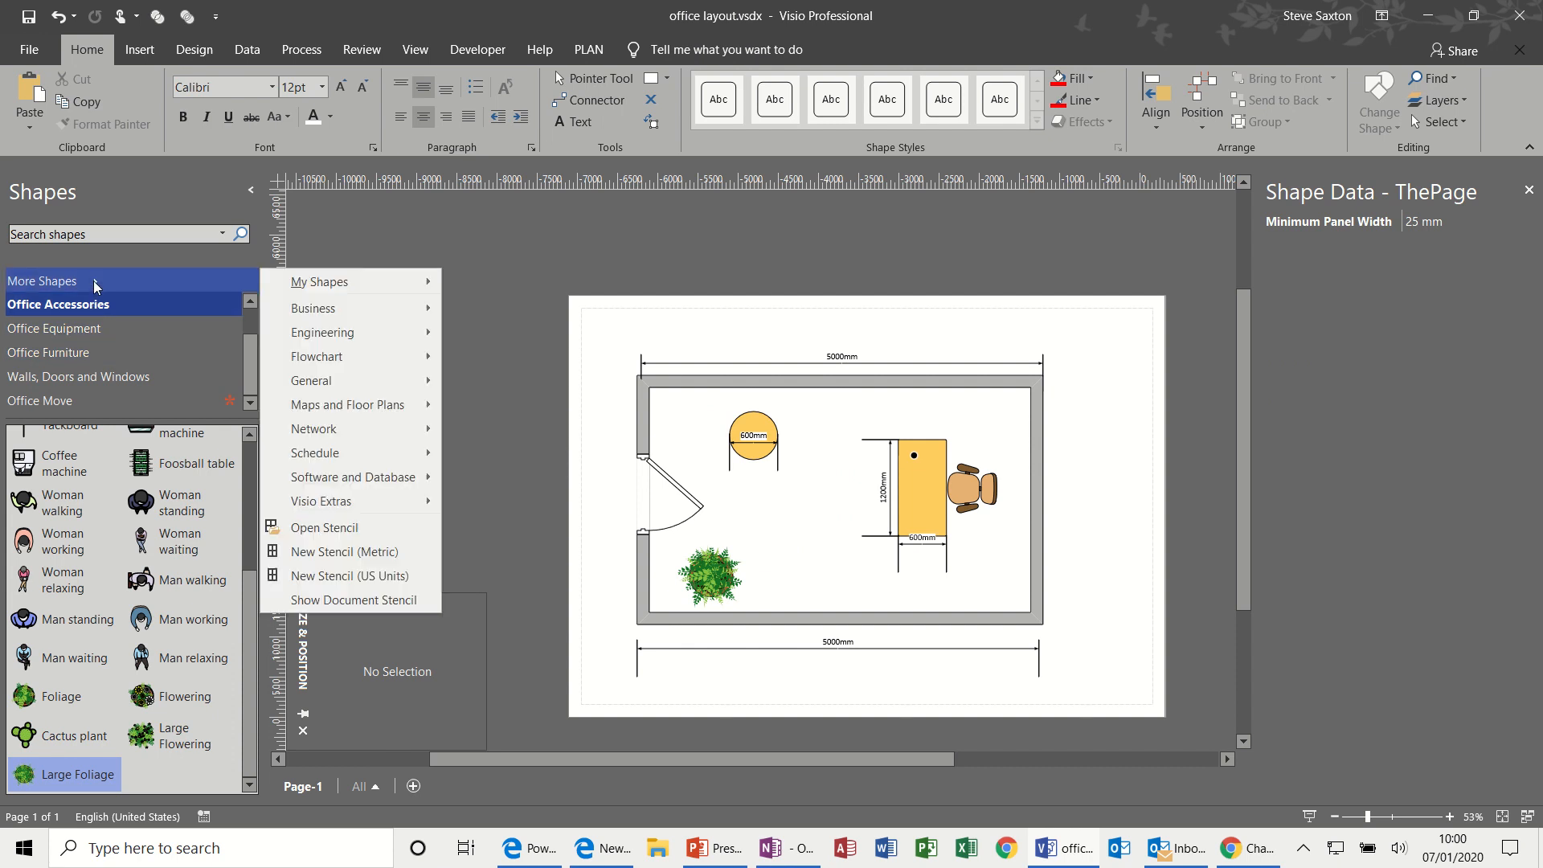
left_click(116, 234)
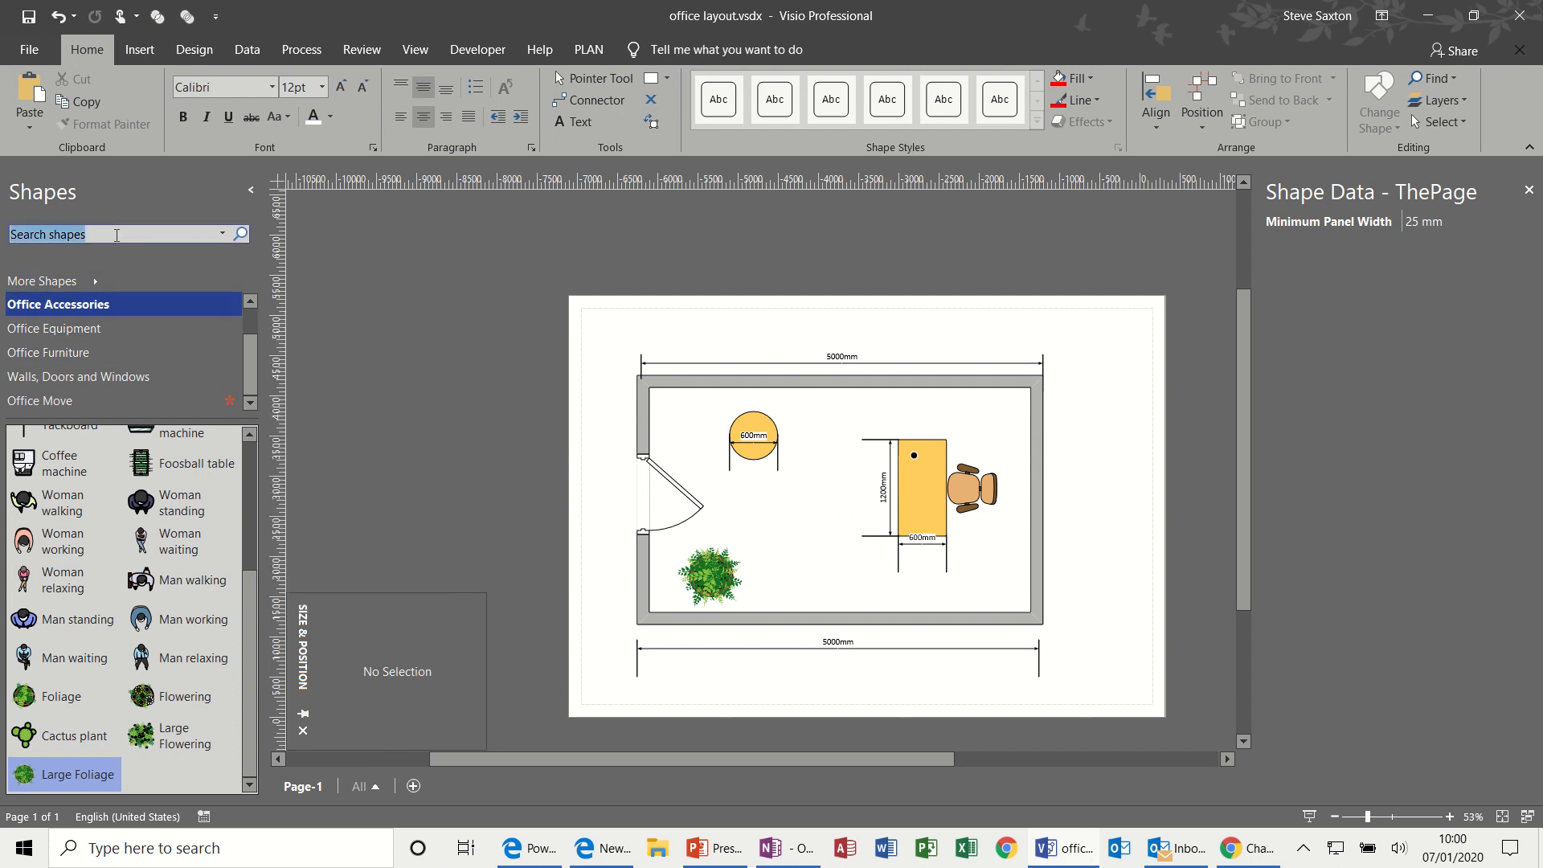
scroll(249, 326, "up", 2)
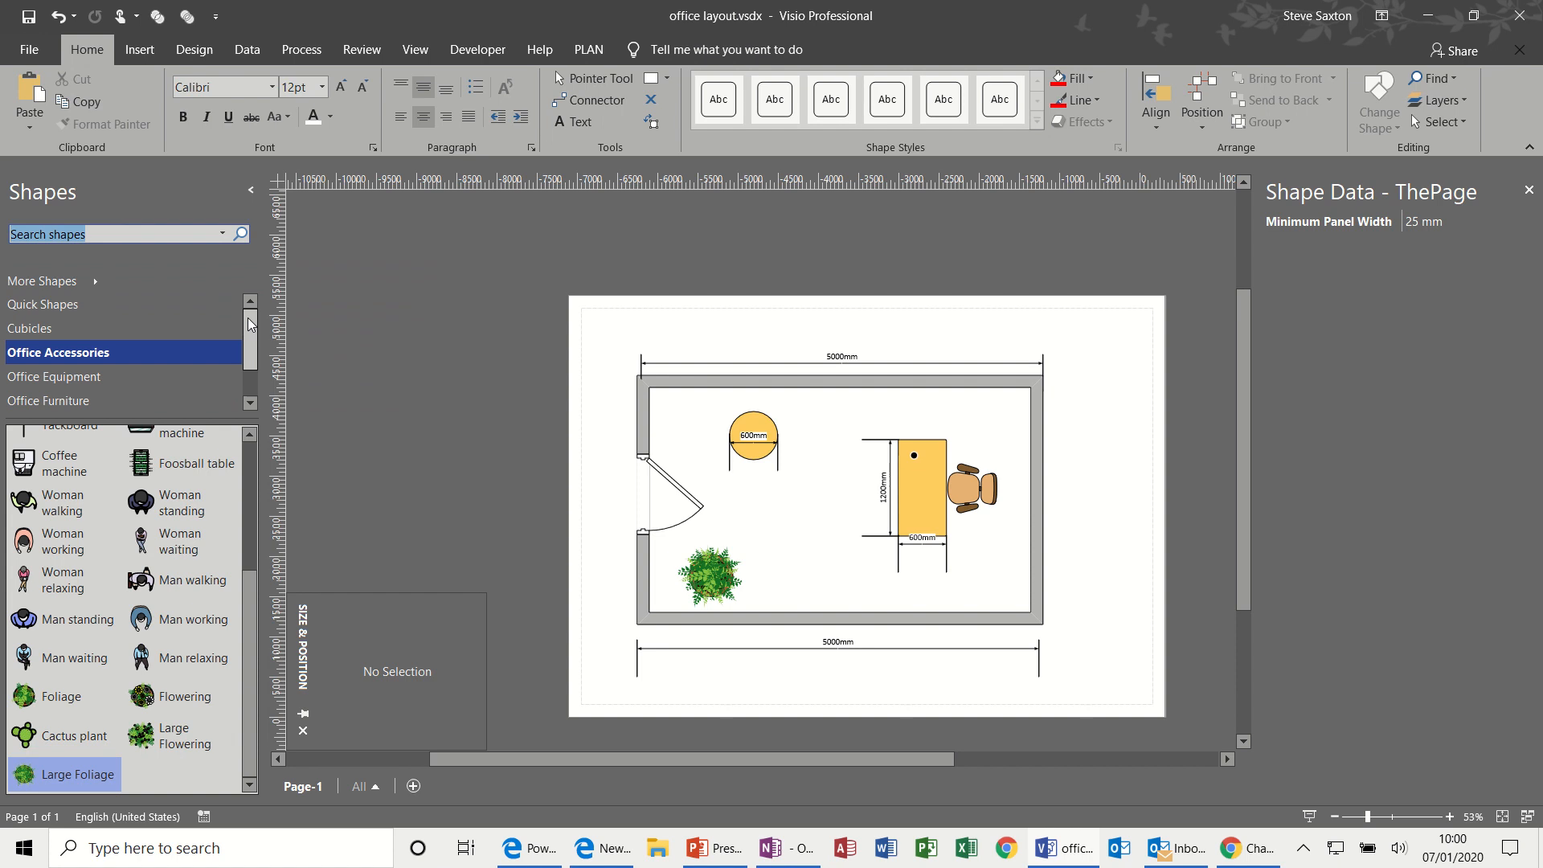
left_click(119, 330)
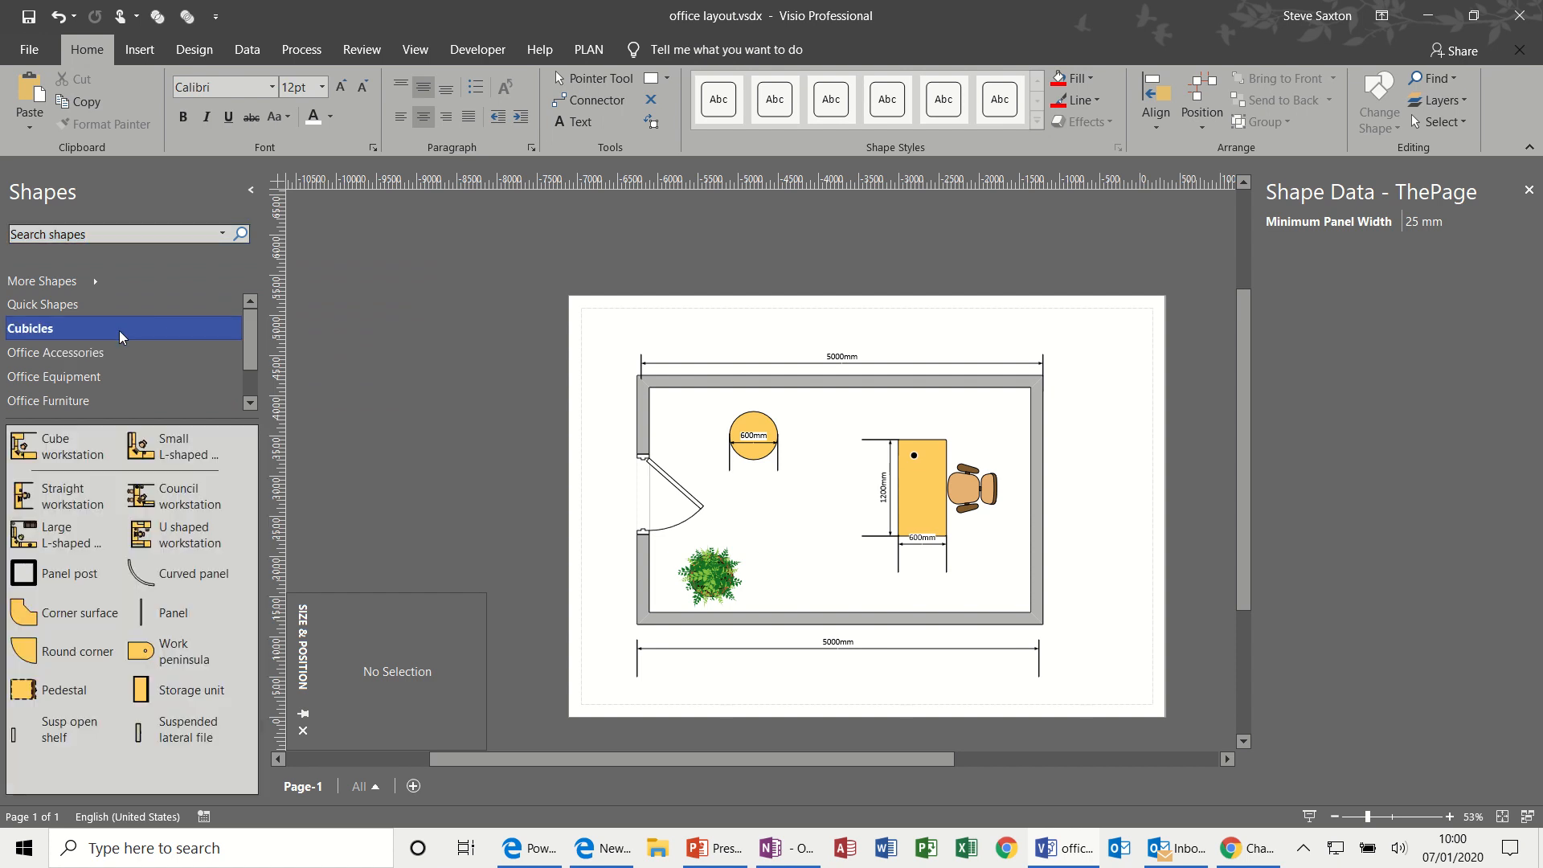
left_click(80, 306)
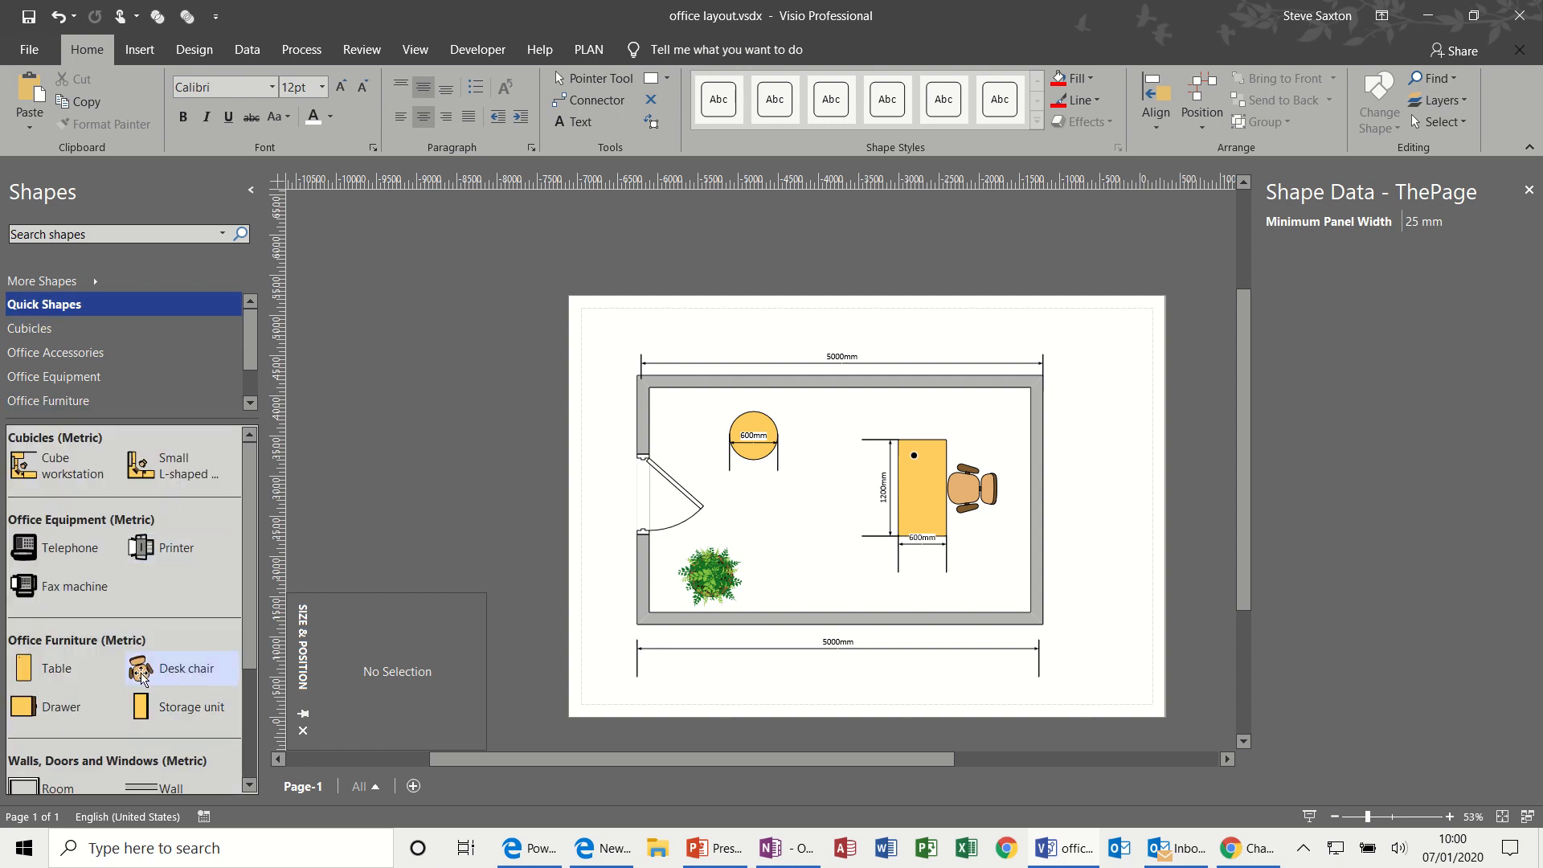
scroll(247, 685, "down", 3)
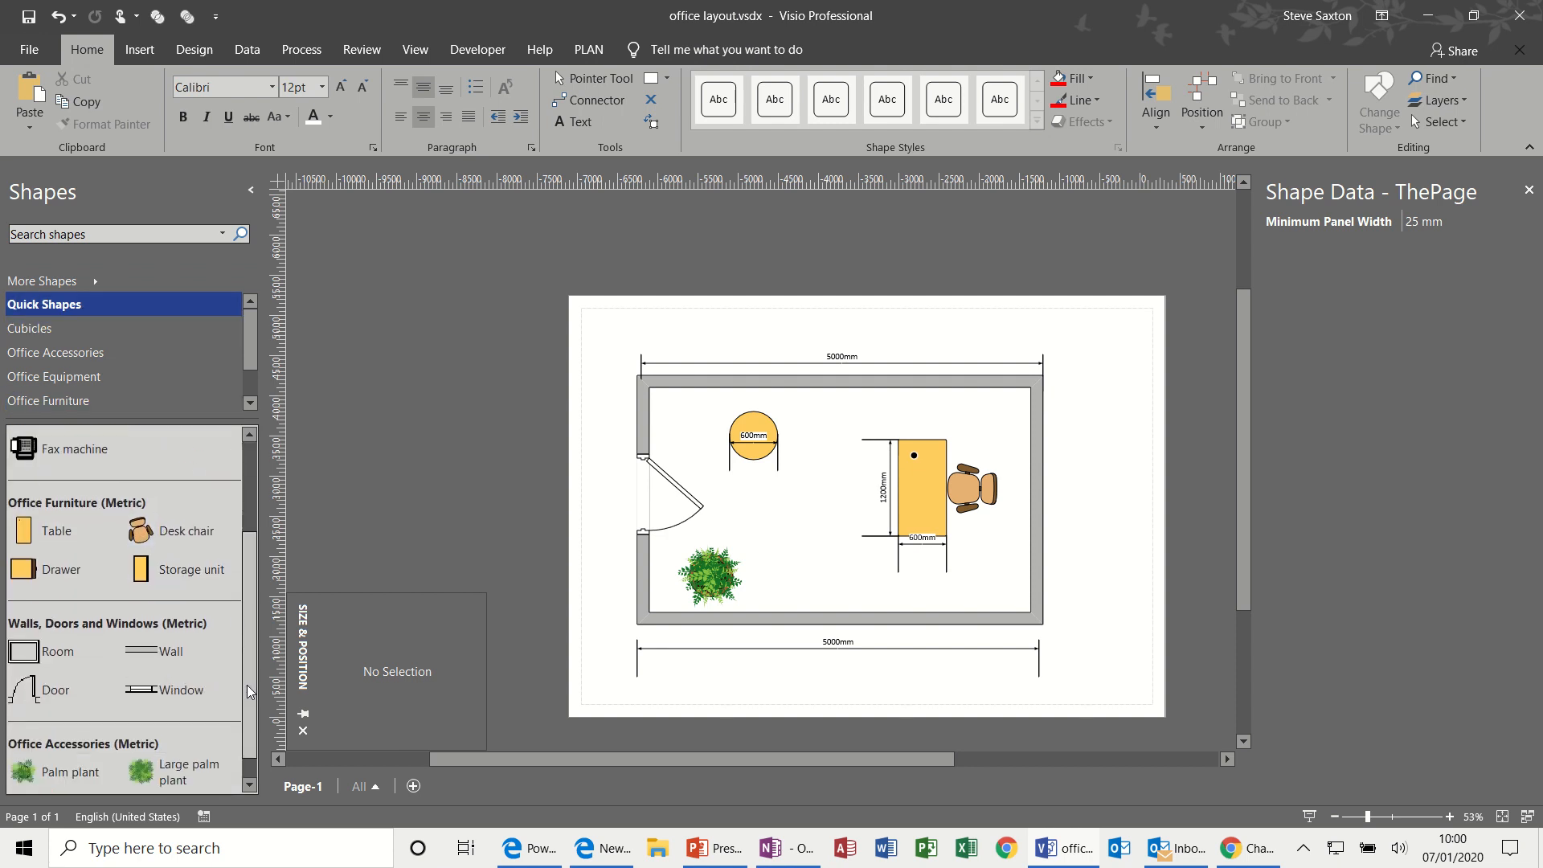
scroll(237, 642, "up", 3)
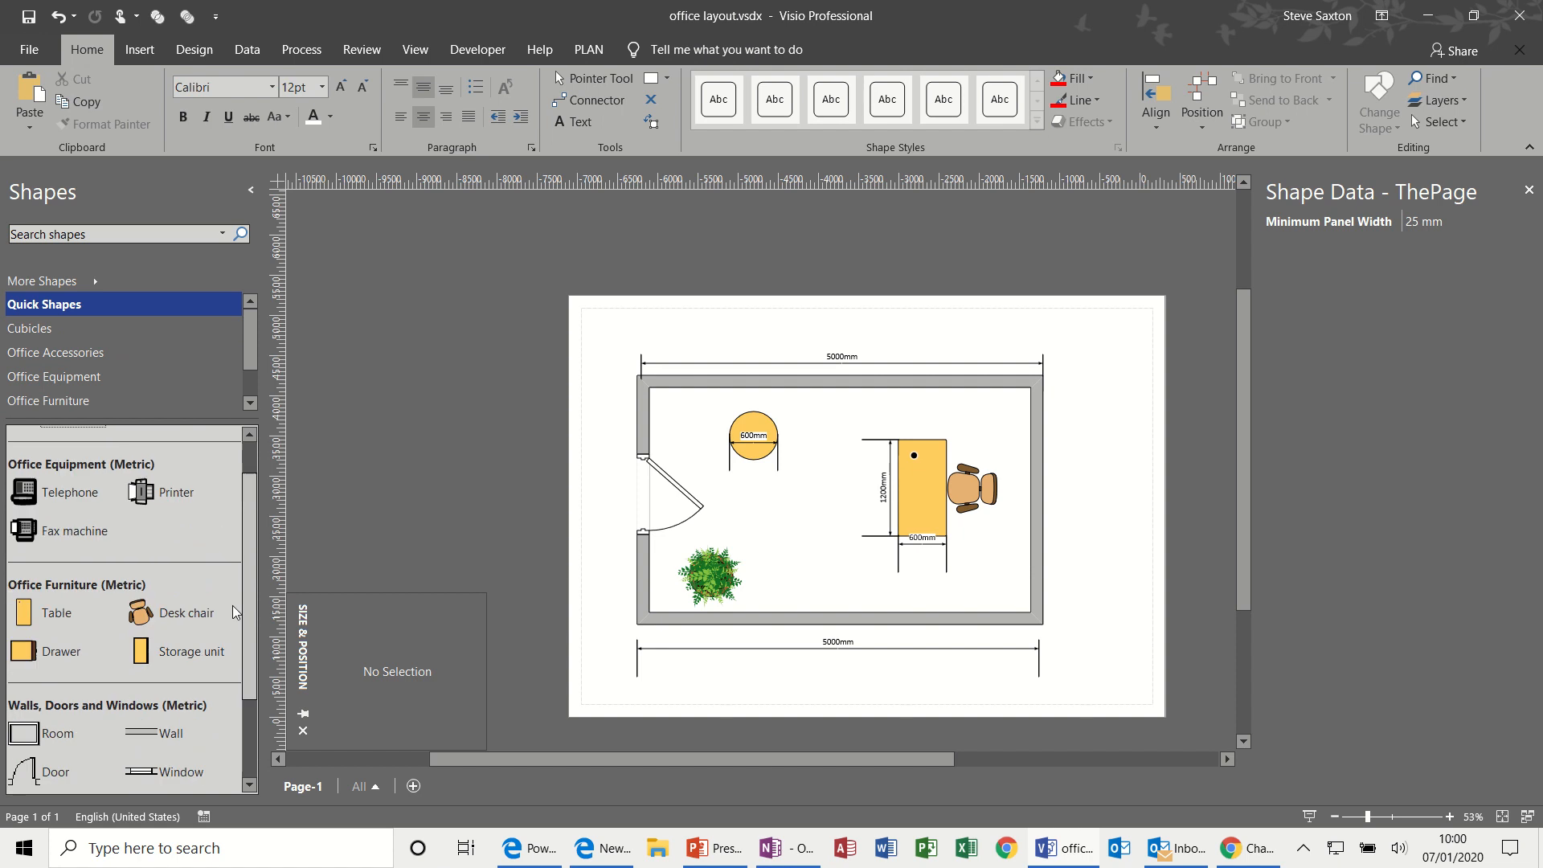
- Search the shapes for "chair" and place an Office Furniture lounge chair on each side of the round table
left_click(103, 232)
type("chair")
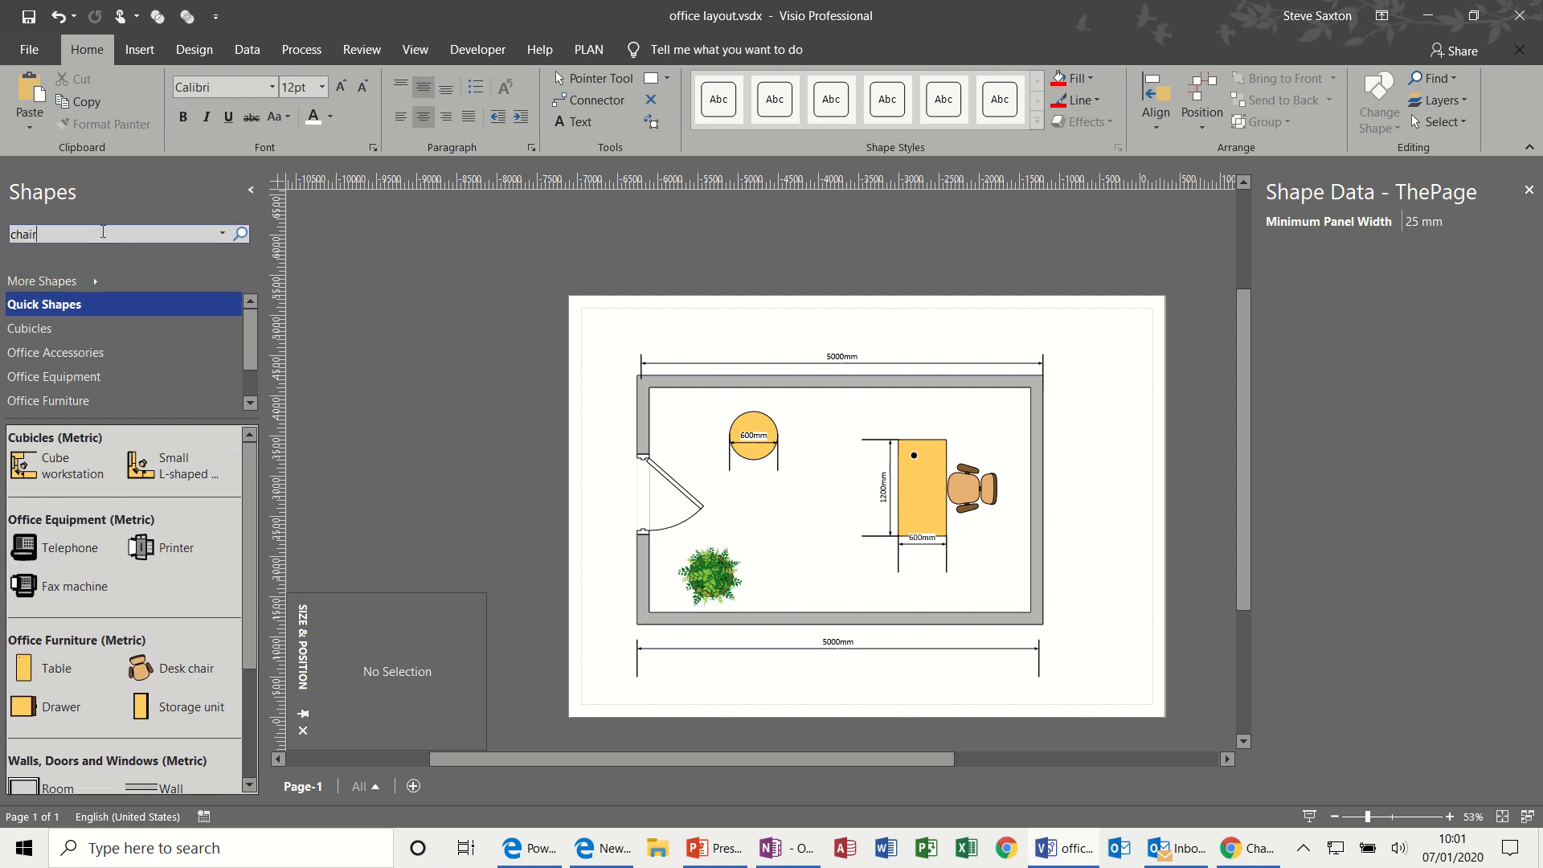
key("Return")
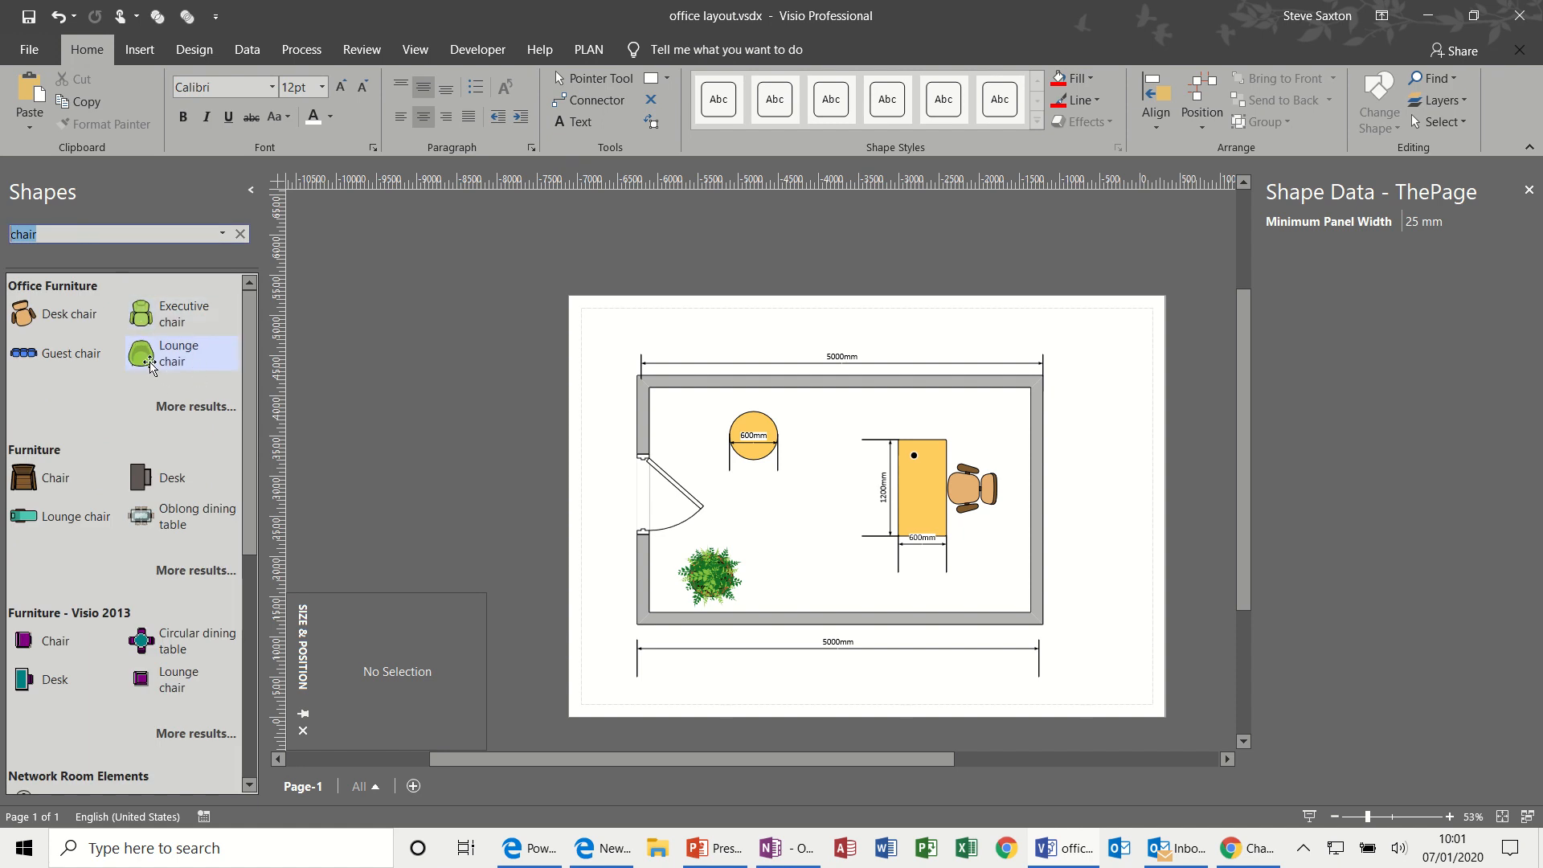
left_click_drag(143, 360, 189, 357)
left_click_drag(53, 362, 691, 417)
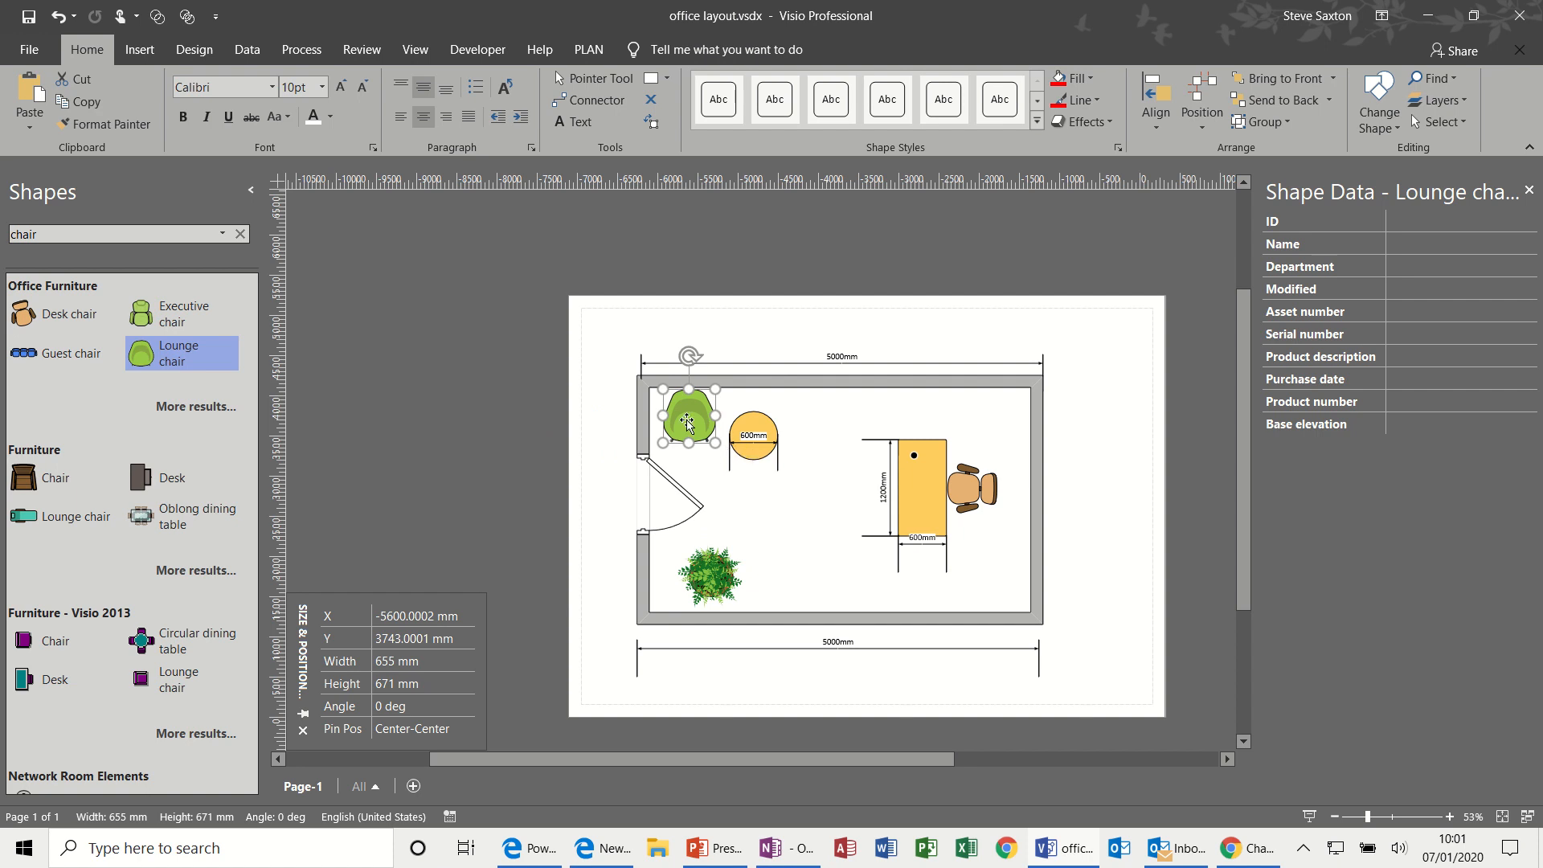
left_click_drag(699, 418, 812, 419)
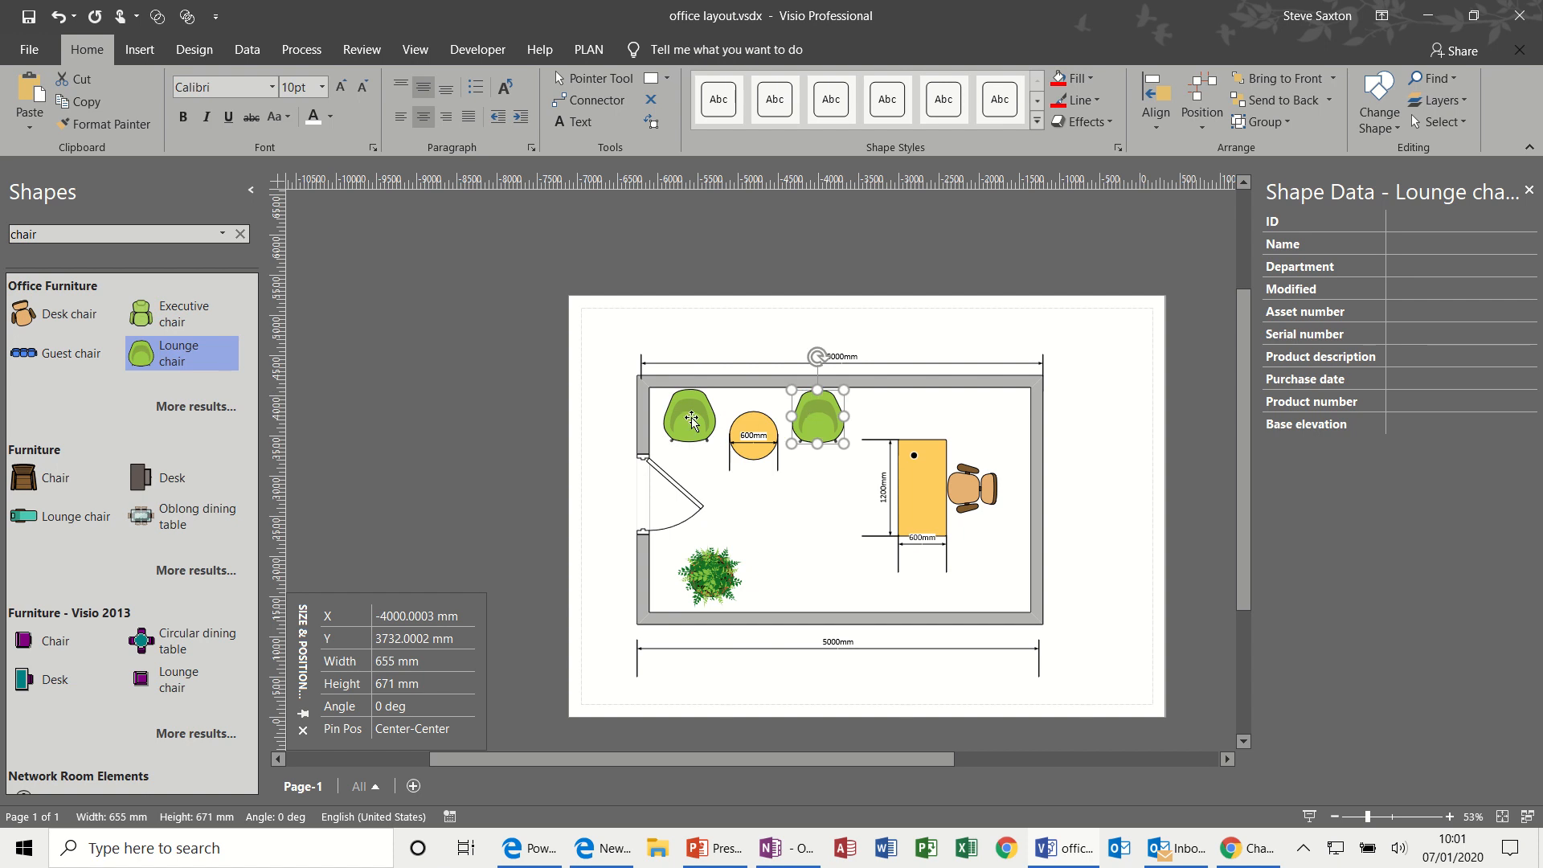
- Set the round table's width and height to 800 mm
left_click(752, 454)
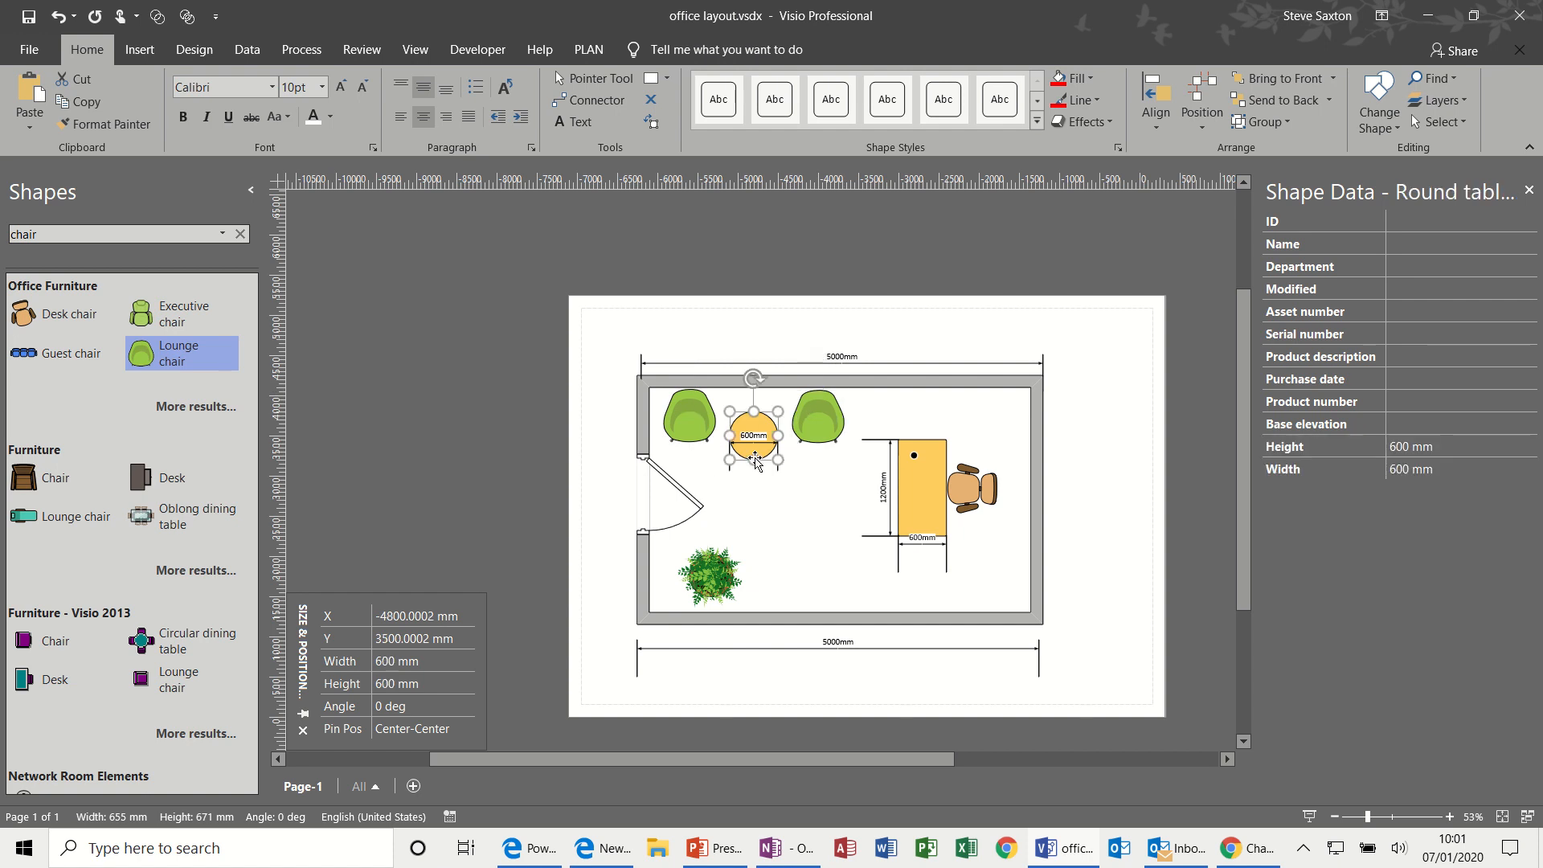
left_click(396, 662)
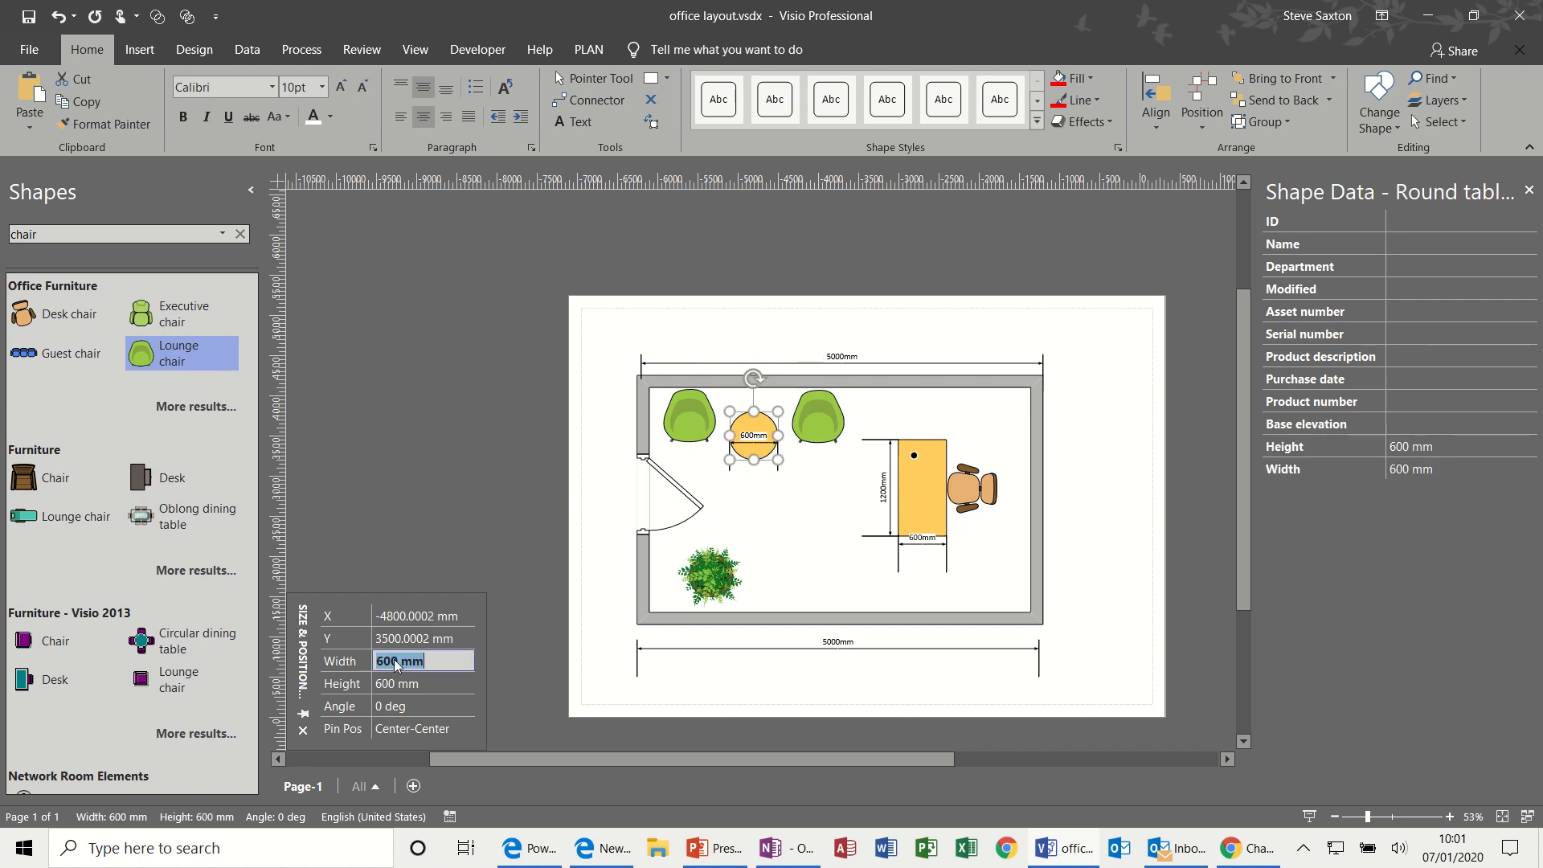
left_click_drag(396, 664, 381, 661)
type("800")
left_click(396, 685)
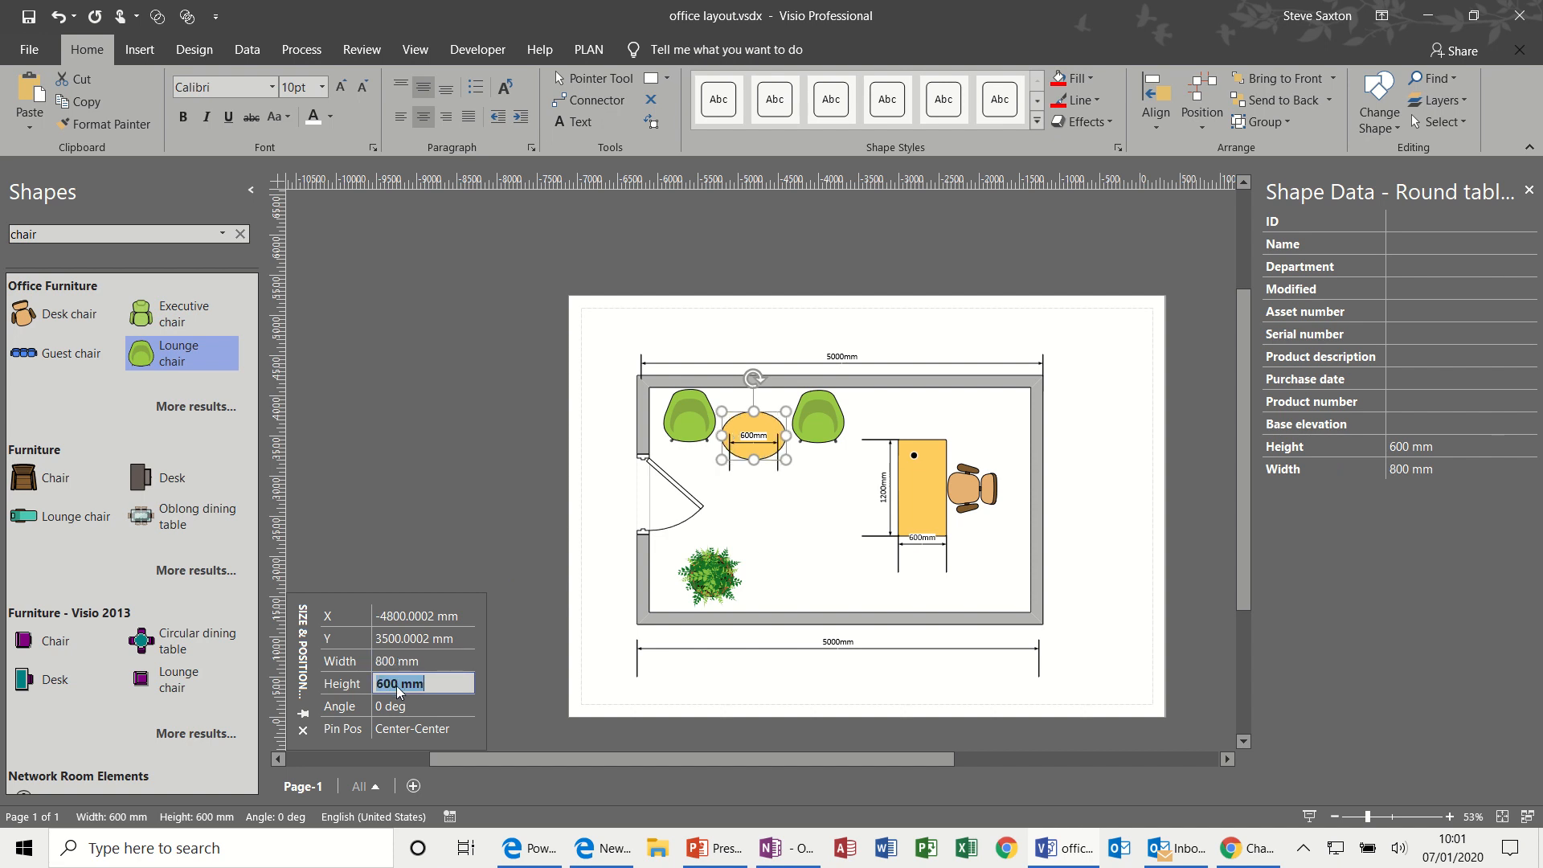
left_click(397, 689)
key("BackSpace")
key("BackSpace")
key("BackSpace")
type("800")
left_click(735, 547)
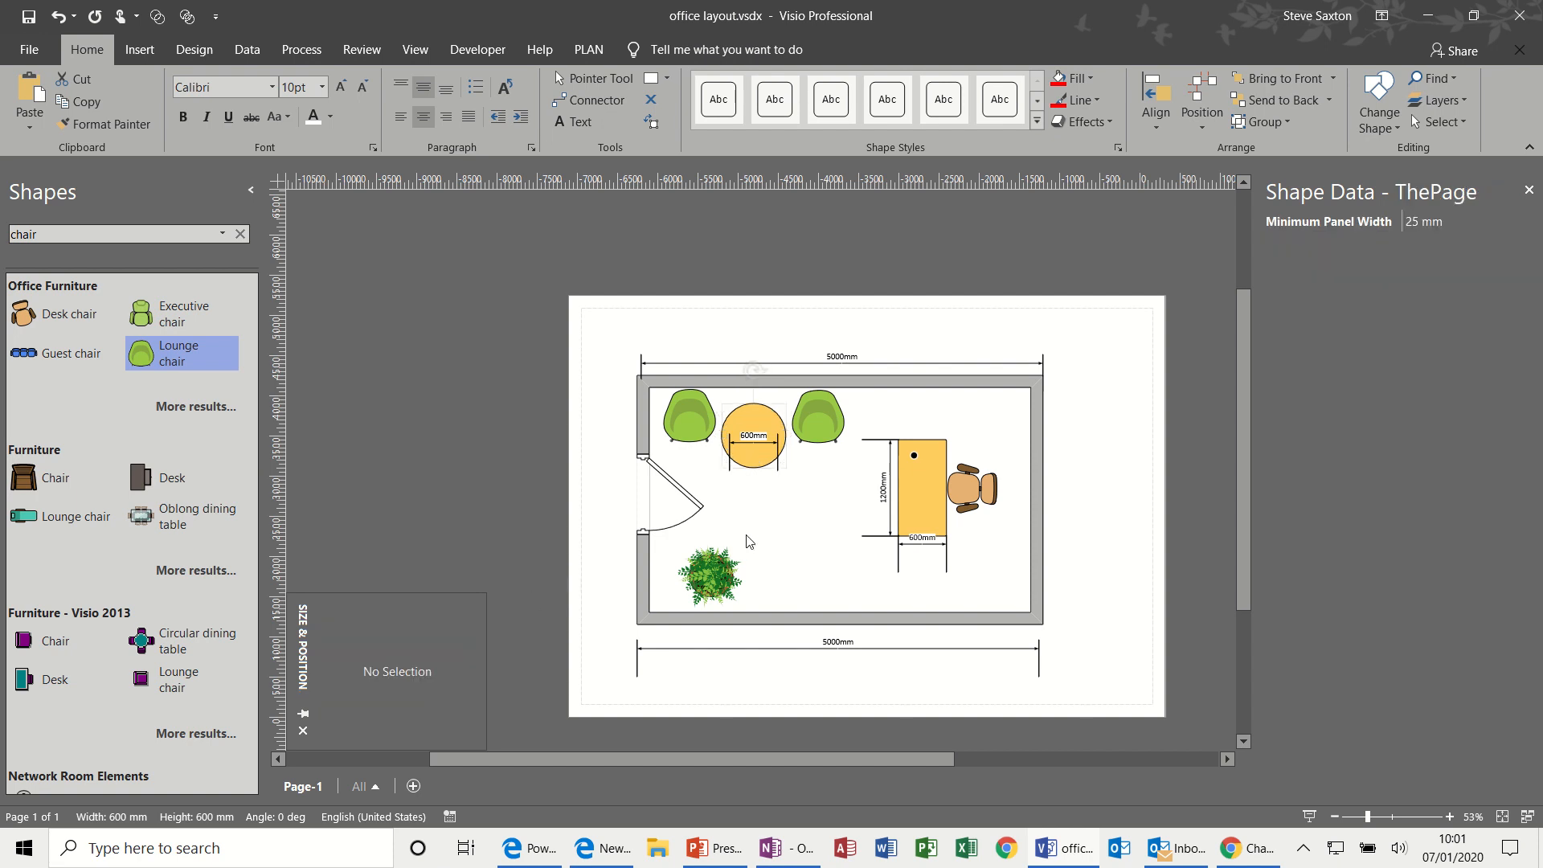
- Extend both ends of the round table's dimension to match its 800 mm width
left_click(781, 475)
left_click_drag(779, 474, 722, 476)
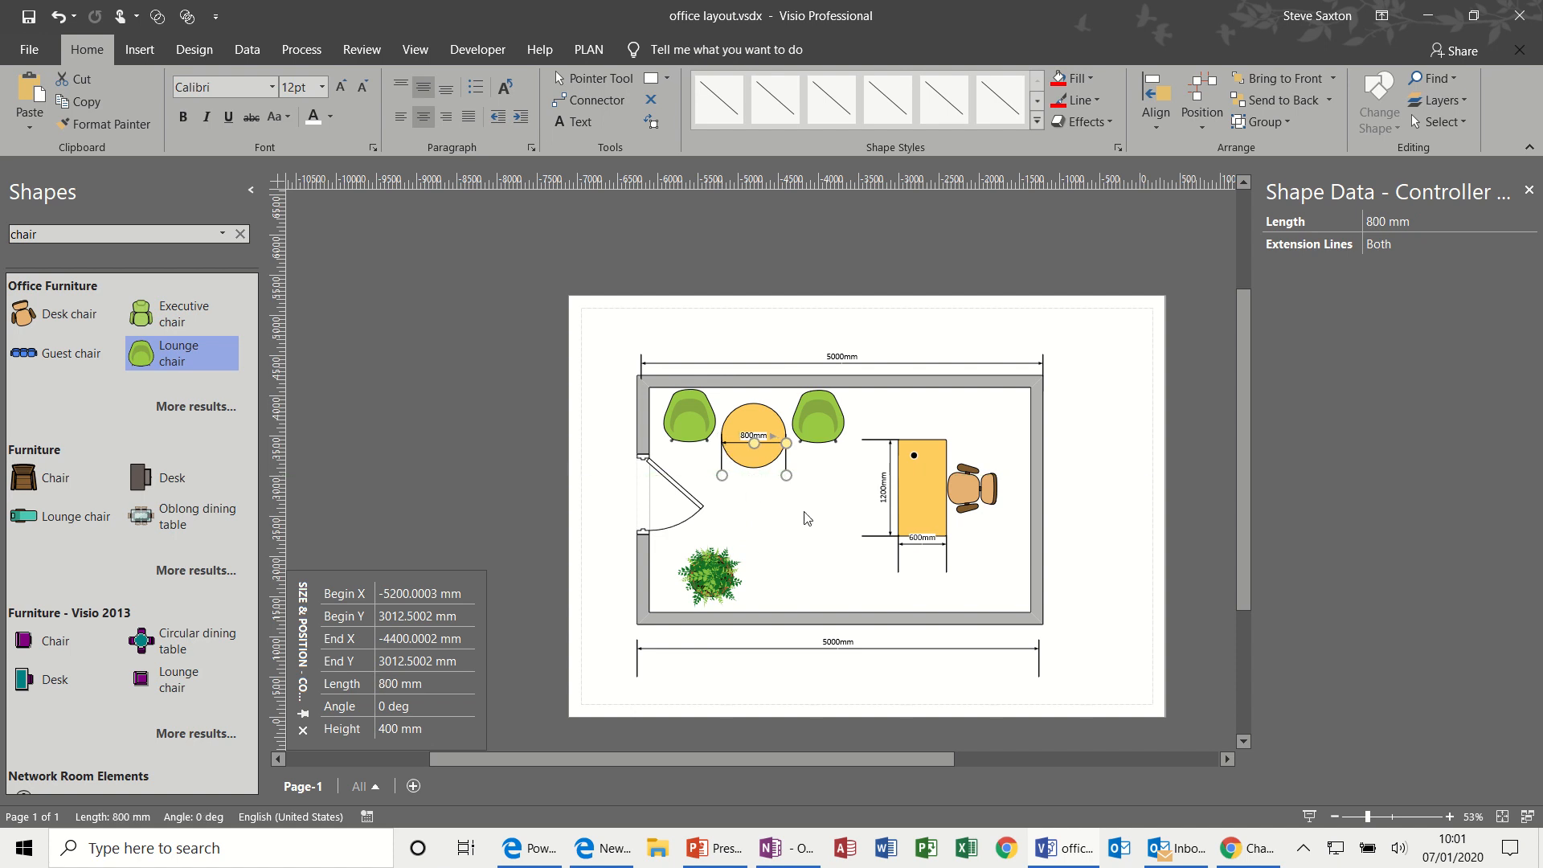
left_click(807, 518)
left_click(825, 418)
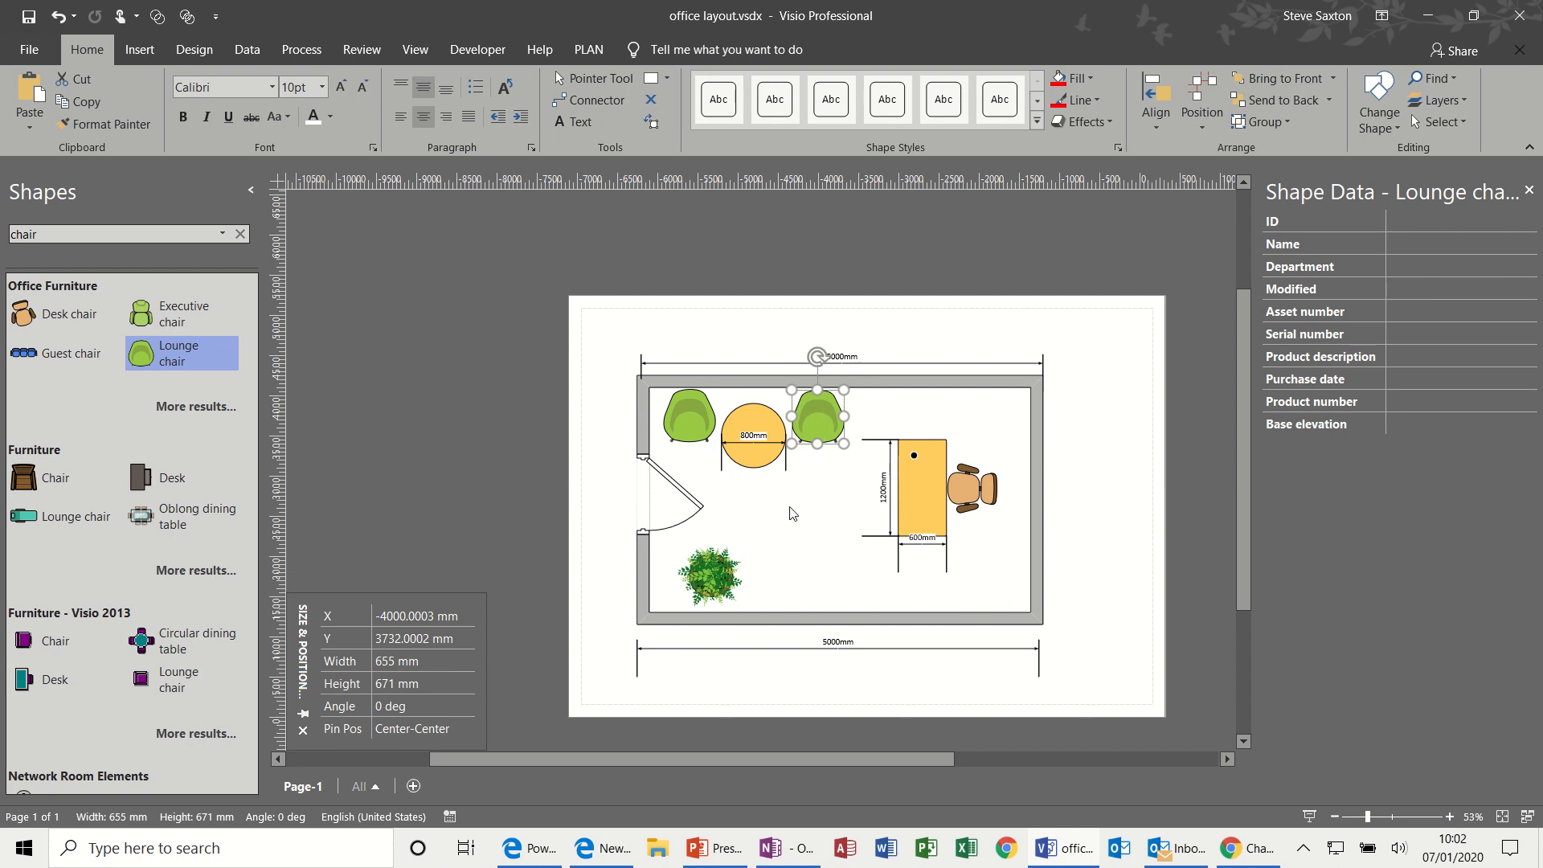
left_click(829, 505)
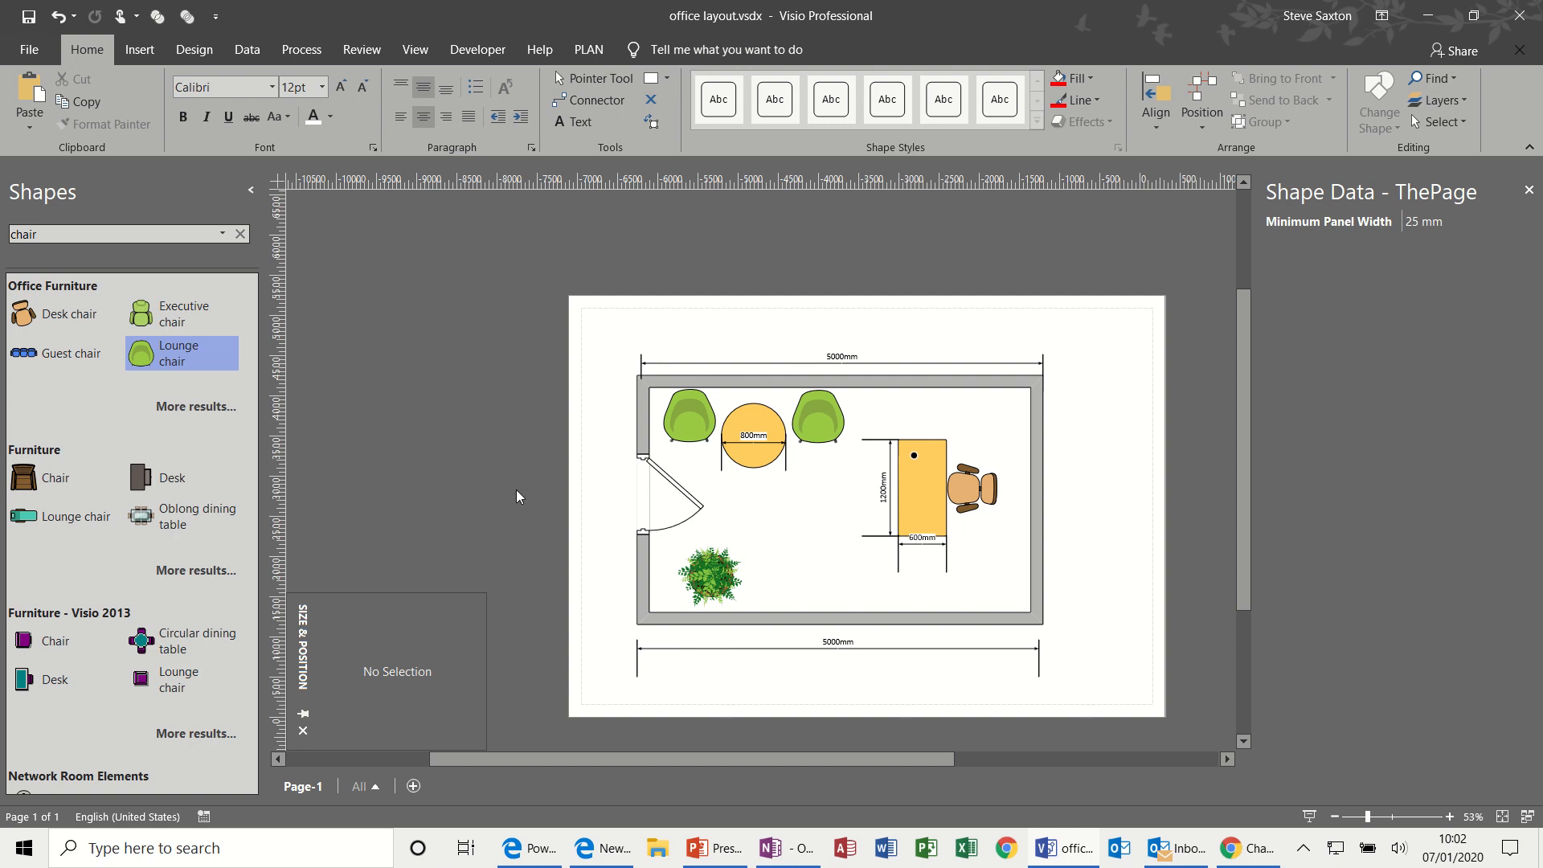
- Look through the remaining chair search results and clear the shape search
scroll(252, 480, "down", 3)
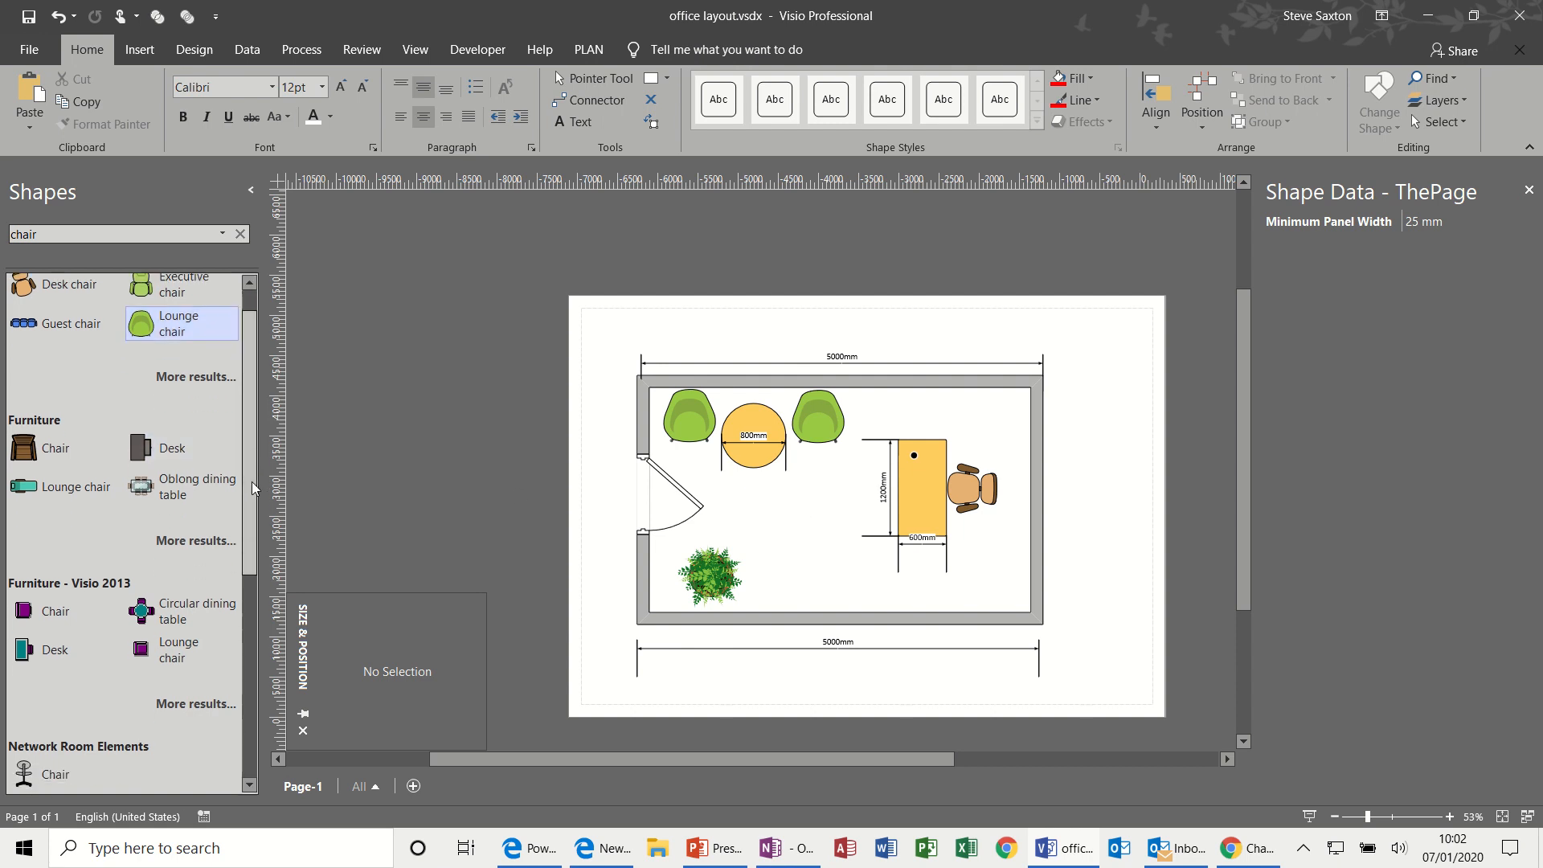
left_click_drag(249, 513, 235, 671)
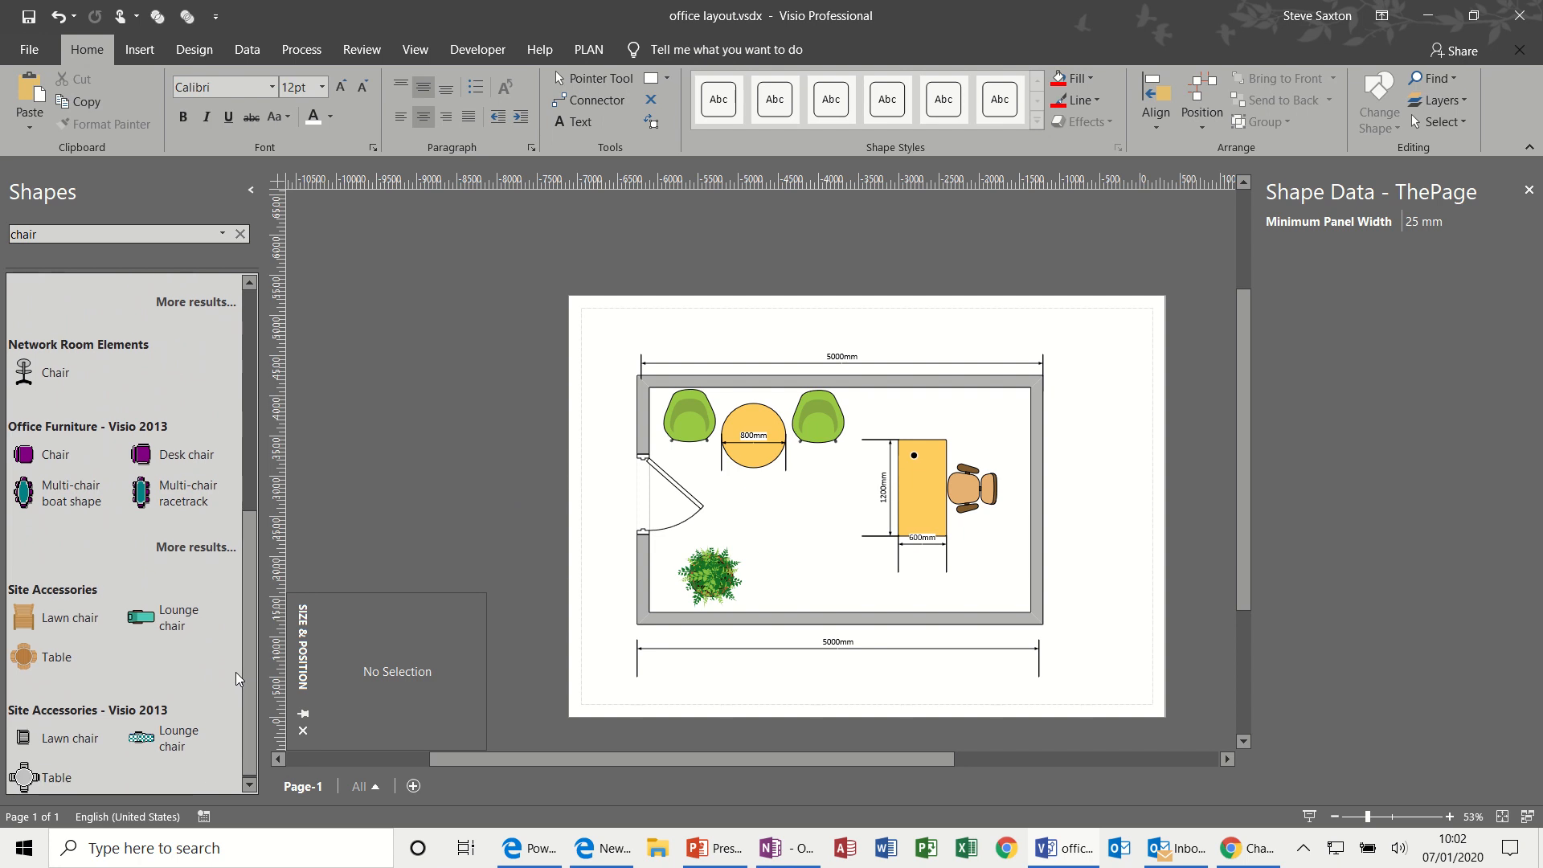
left_click(243, 241)
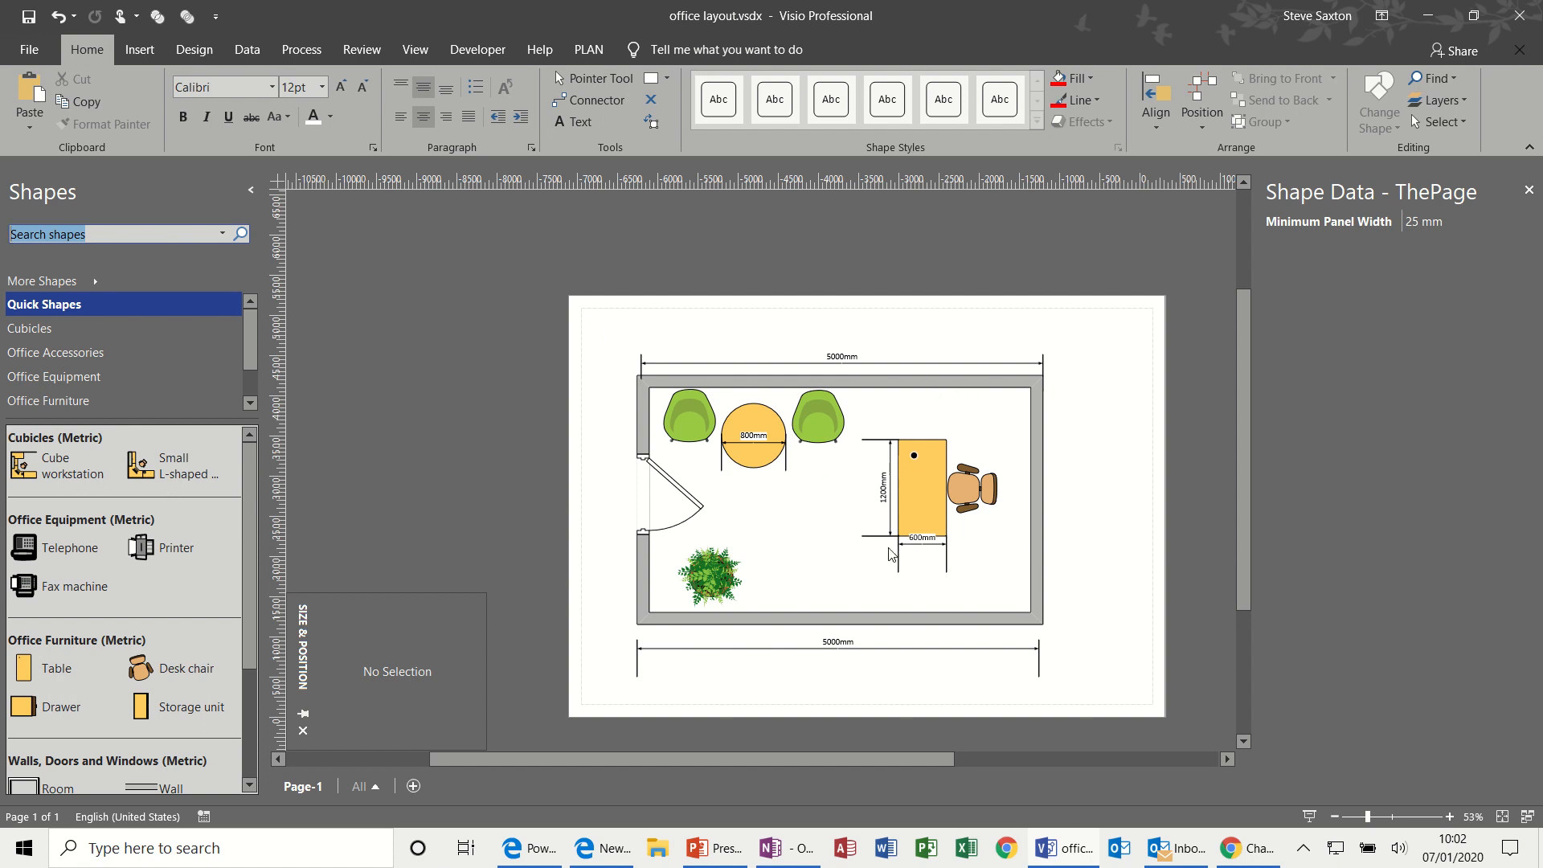
- Try to shift the room's right wall slightly outward
left_click(1041, 478)
left_click(1046, 479)
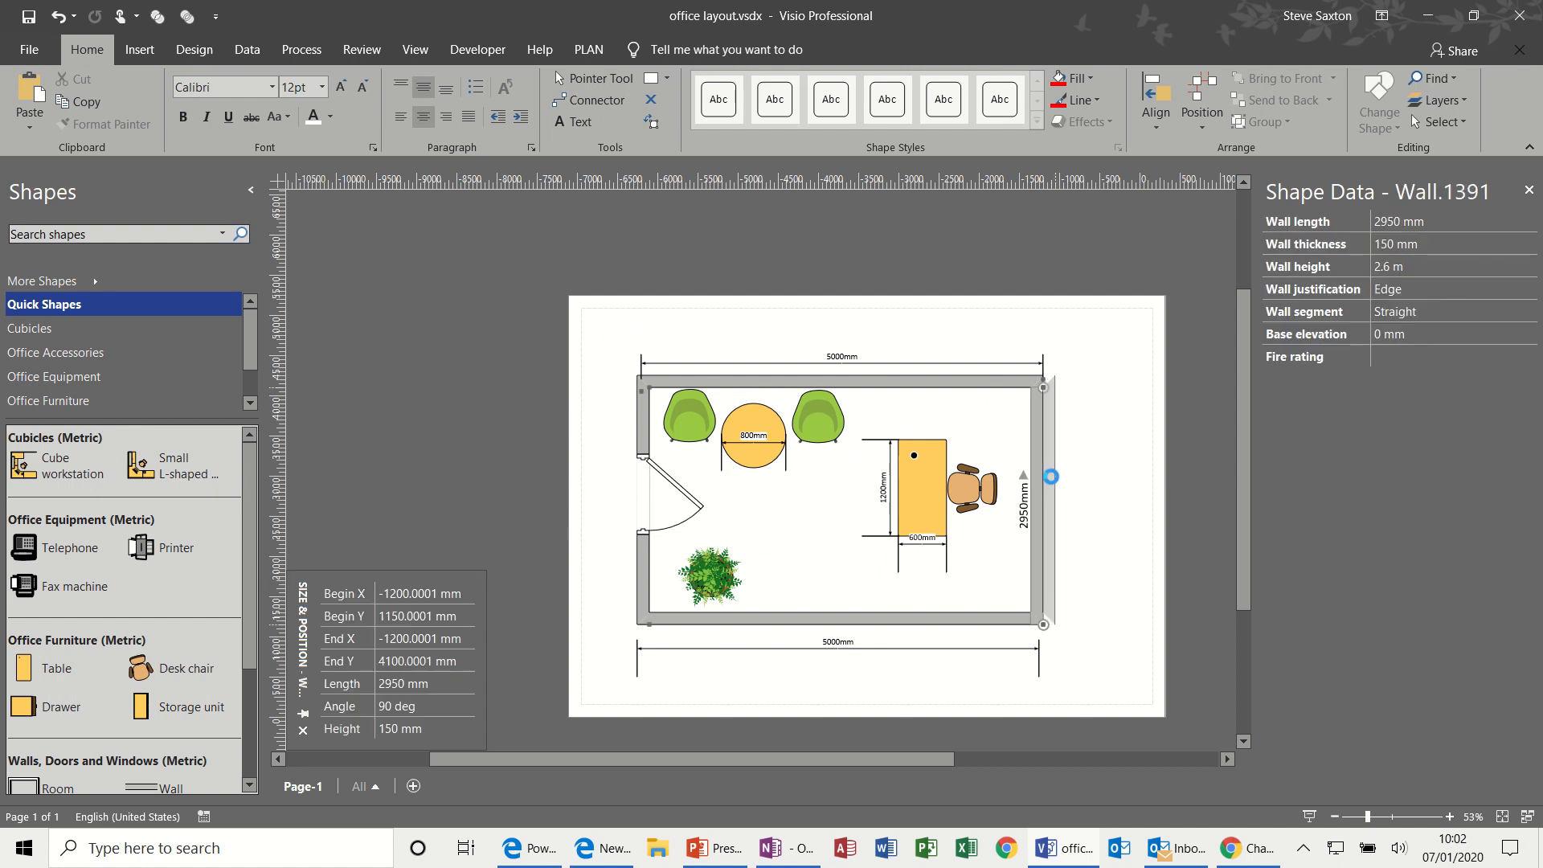
left_click_drag(1050, 476, 1040, 477)
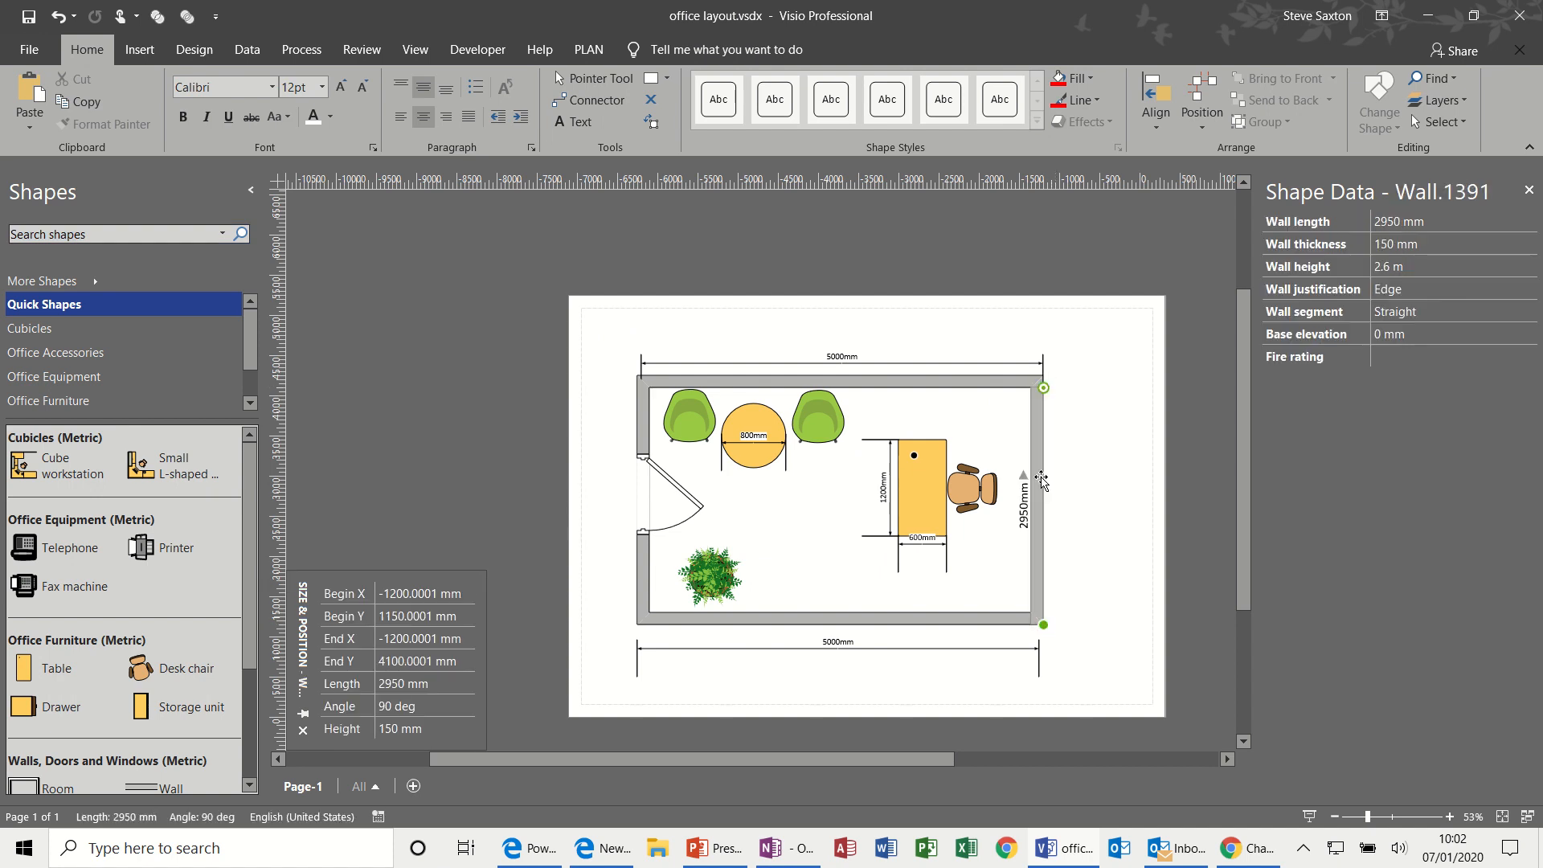
left_click(1105, 475)
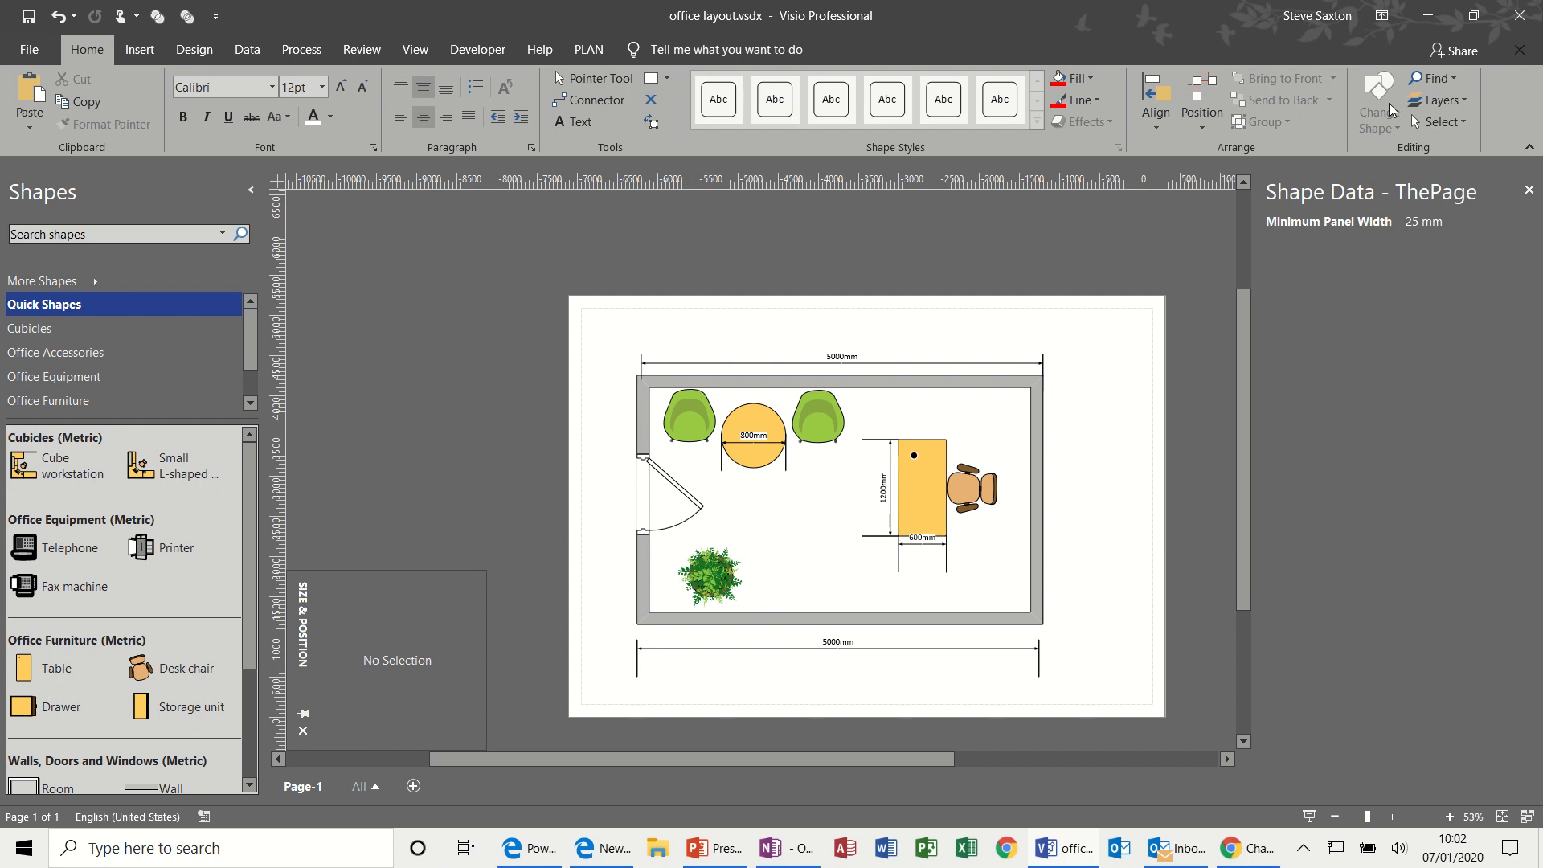
- Review the drawing's layer properties, such as visibility, print and lock settings, and close them without changes
left_click(1459, 103)
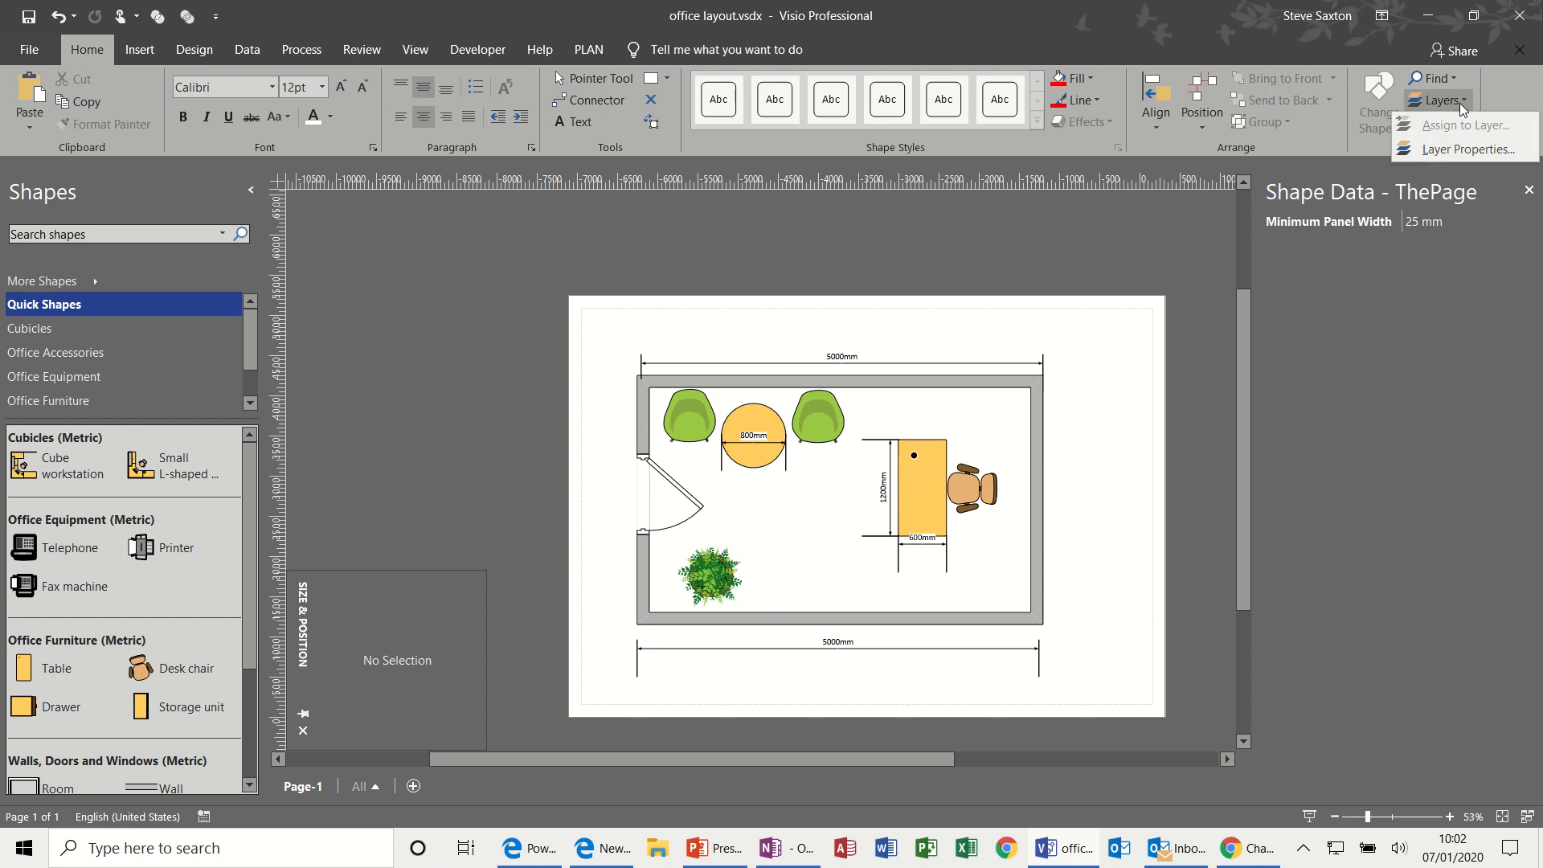
left_click(1449, 147)
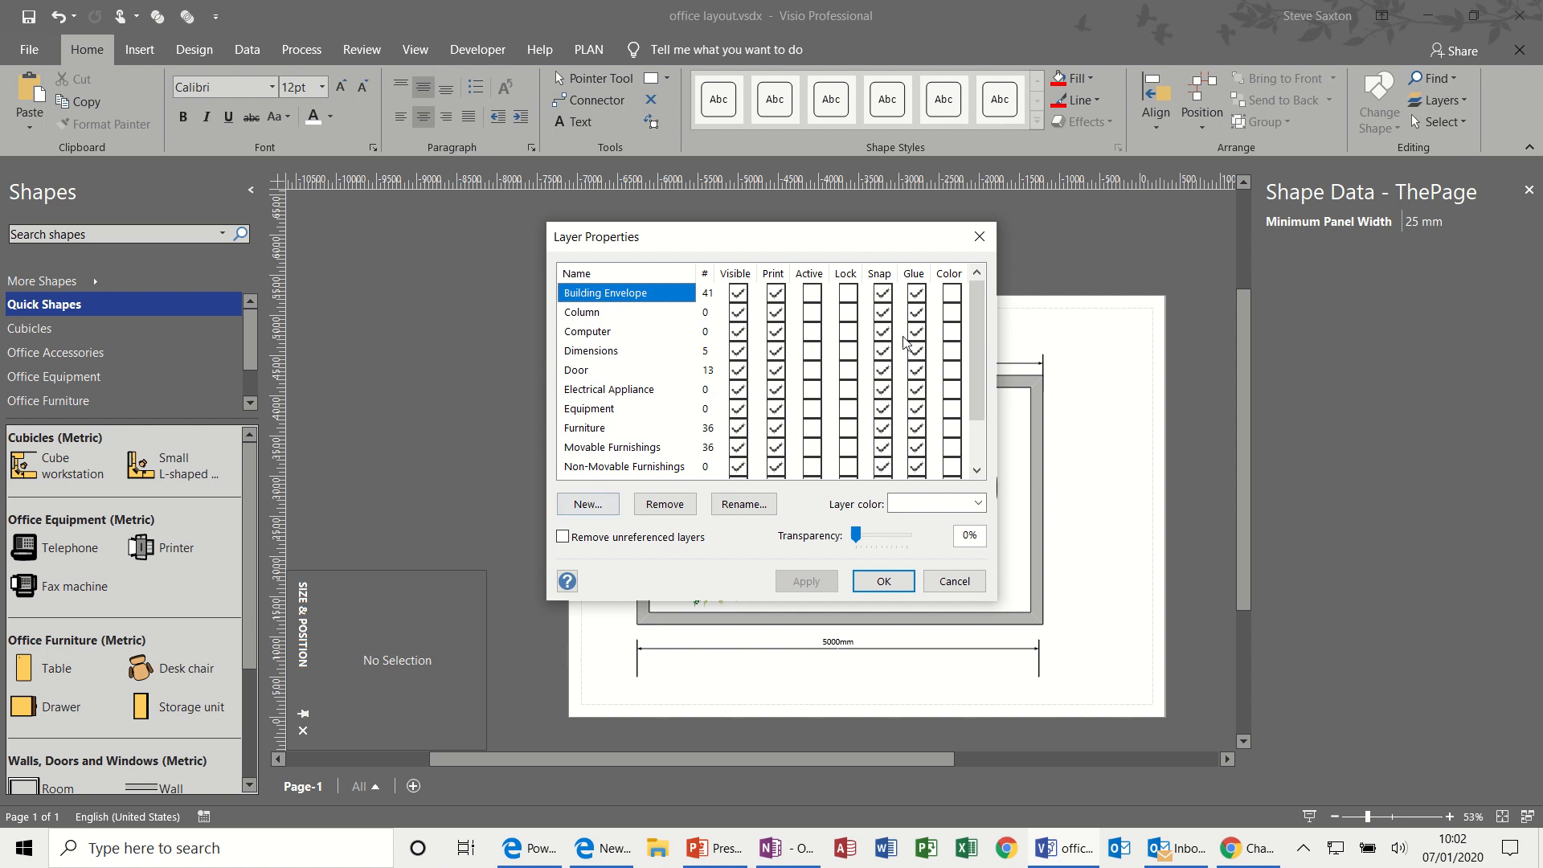
left_click(980, 236)
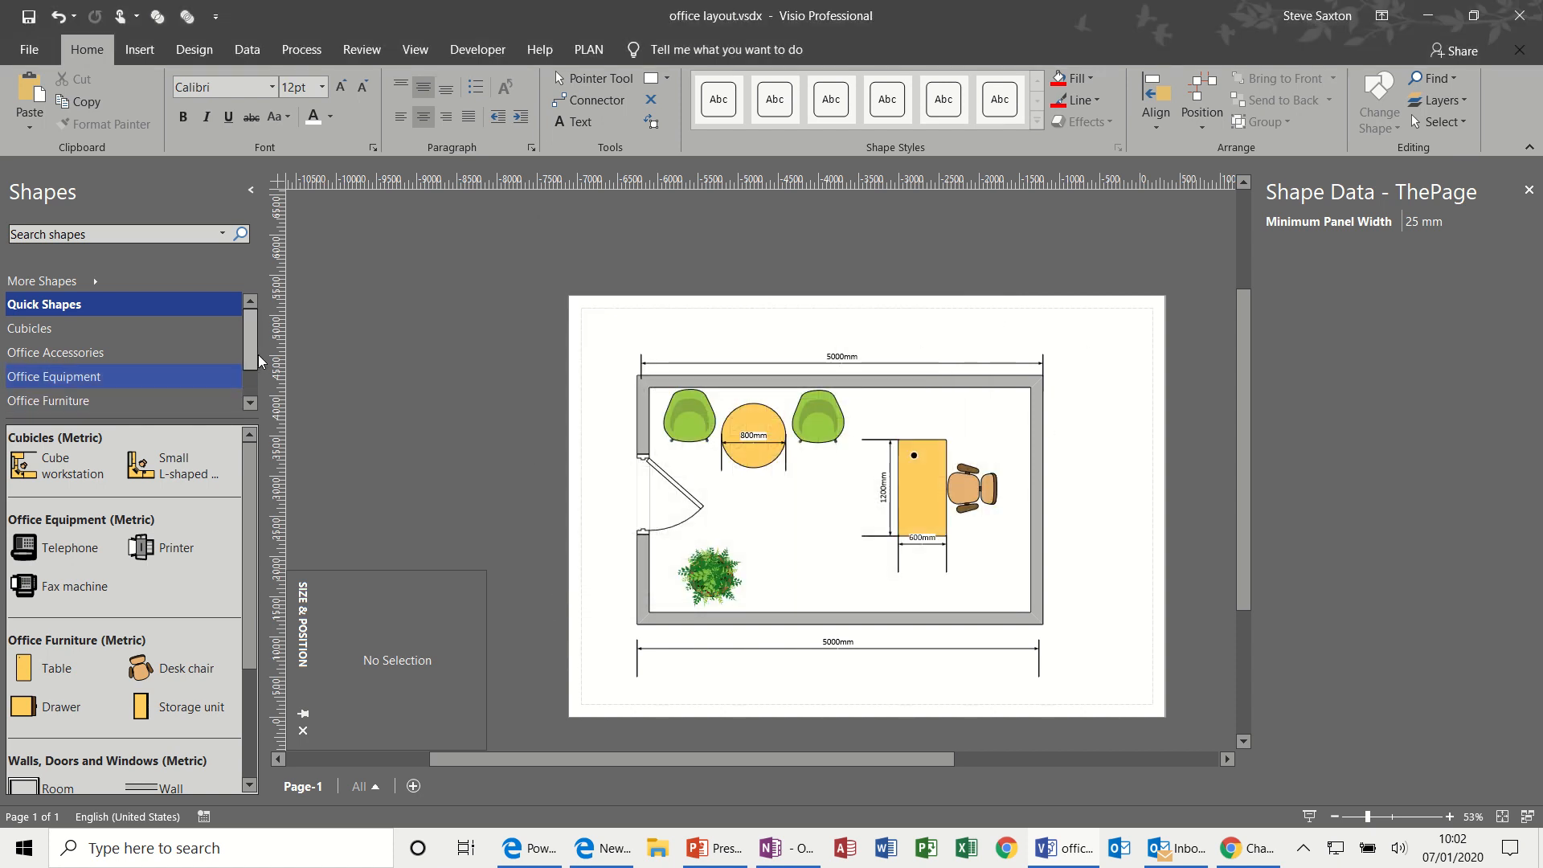
- Open the Office Move stencil and place its single room shape up and to the left of the existing office room
left_click_drag(251, 354, 252, 398)
left_click(183, 401)
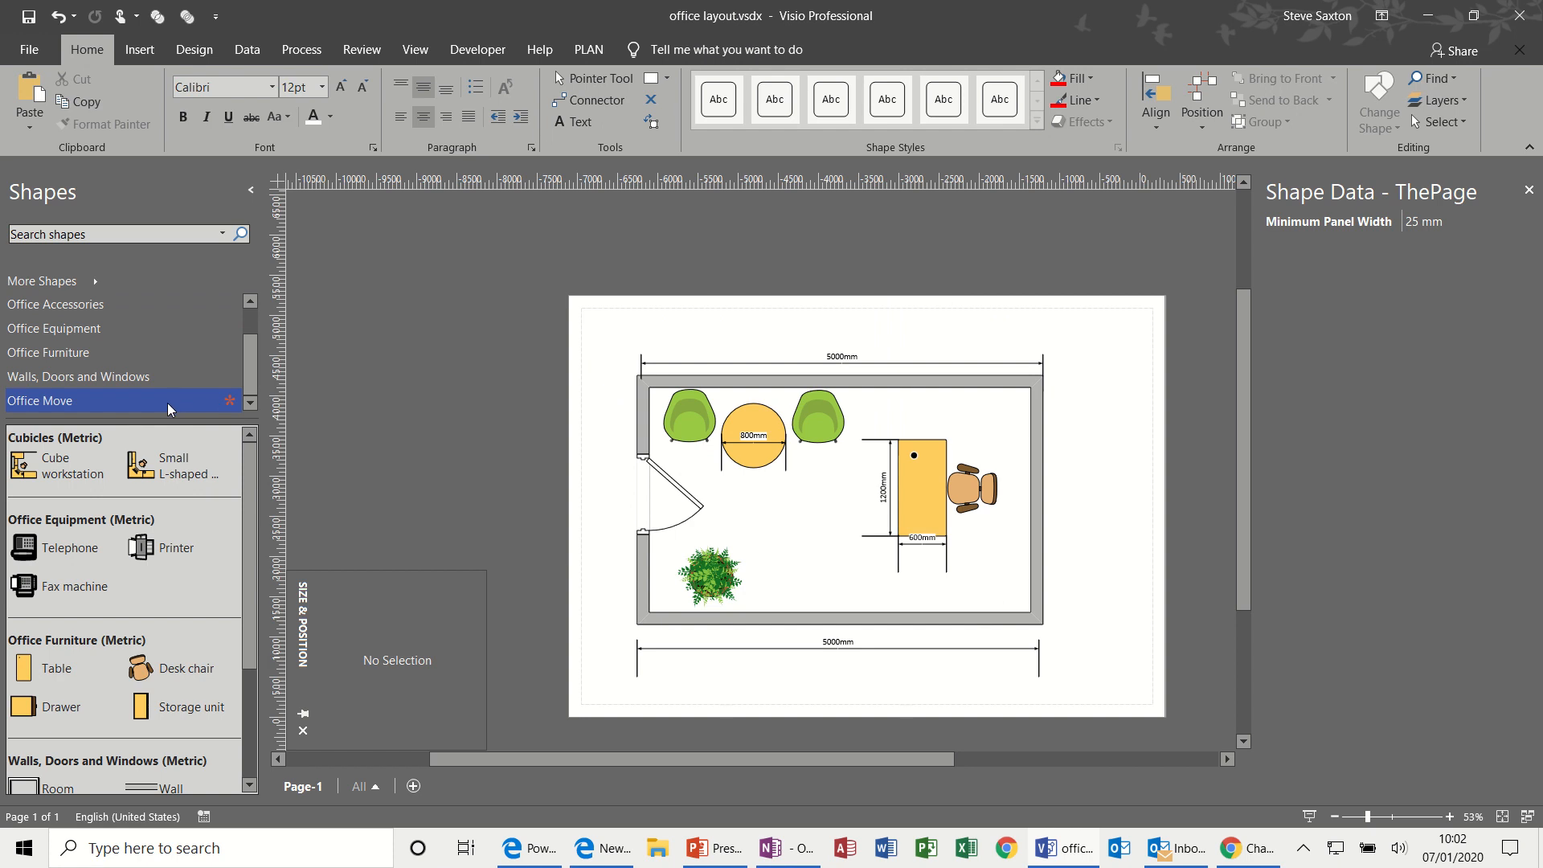
left_click(102, 405)
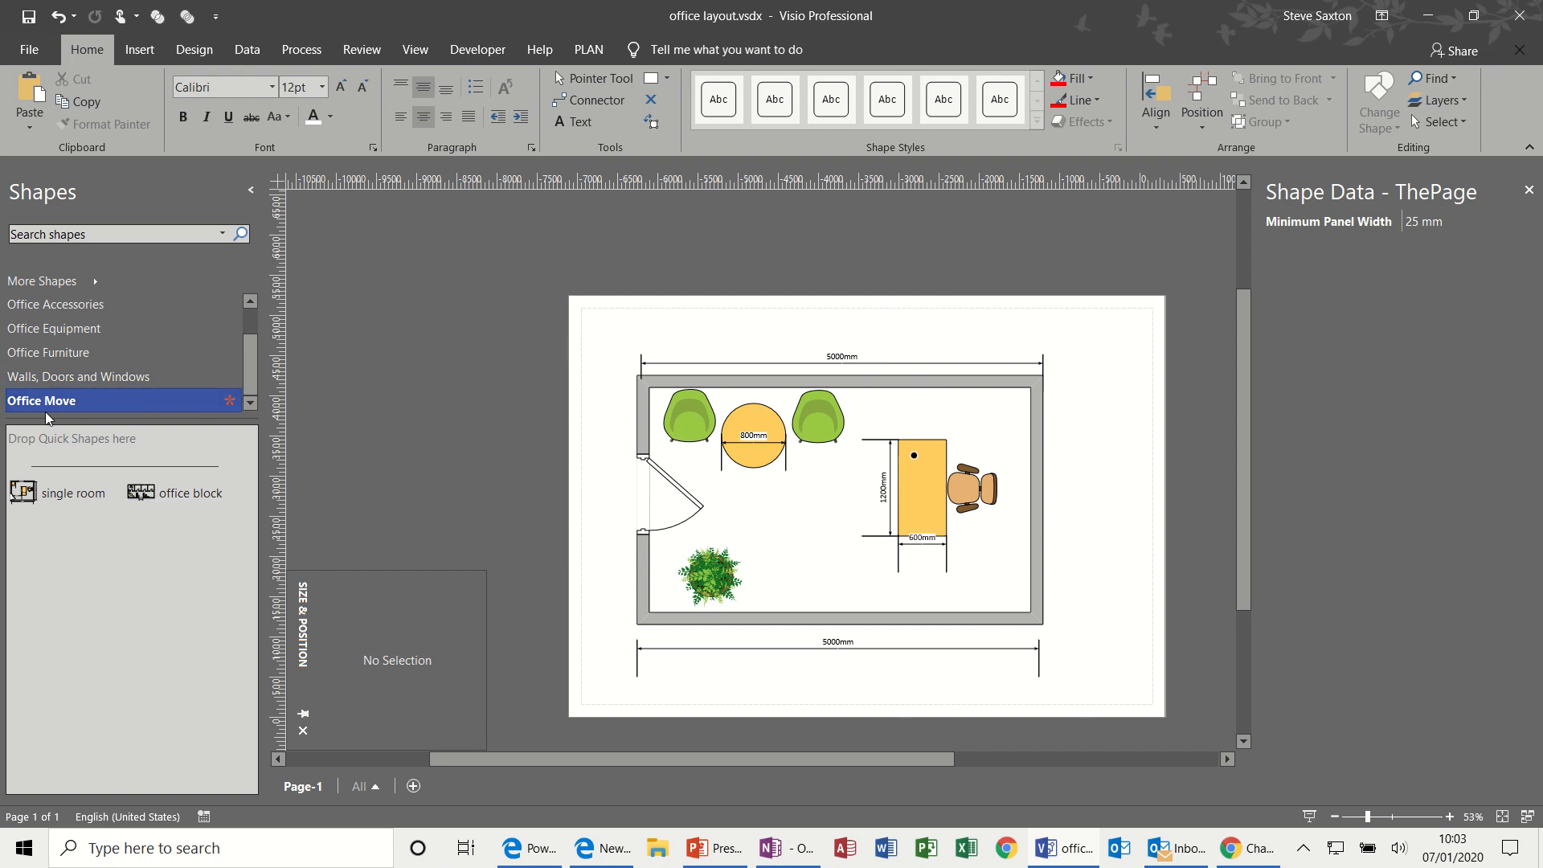
left_click(124, 285)
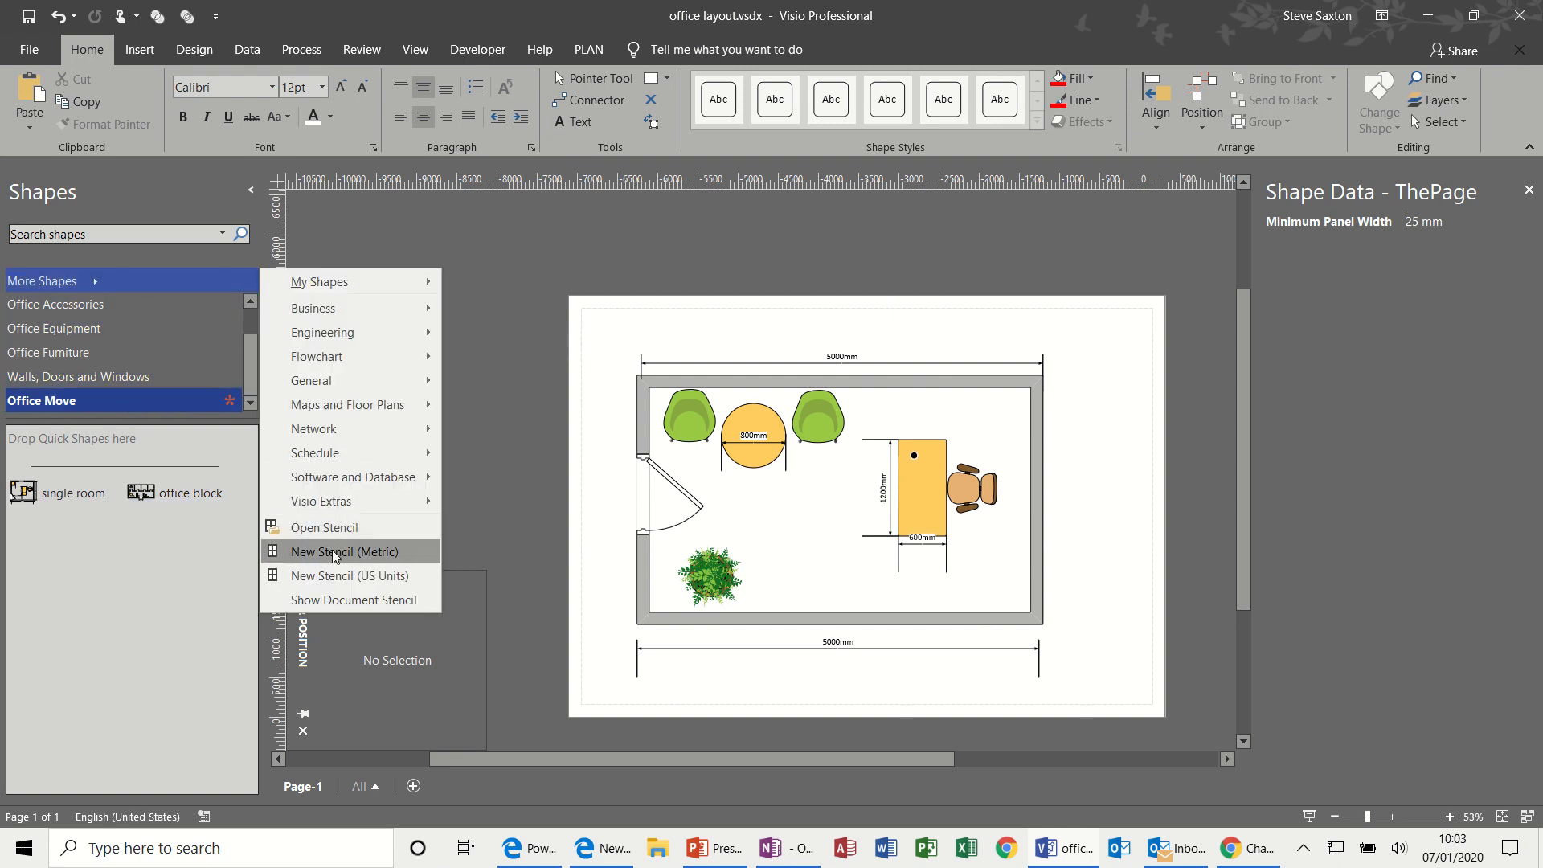
left_click(145, 546)
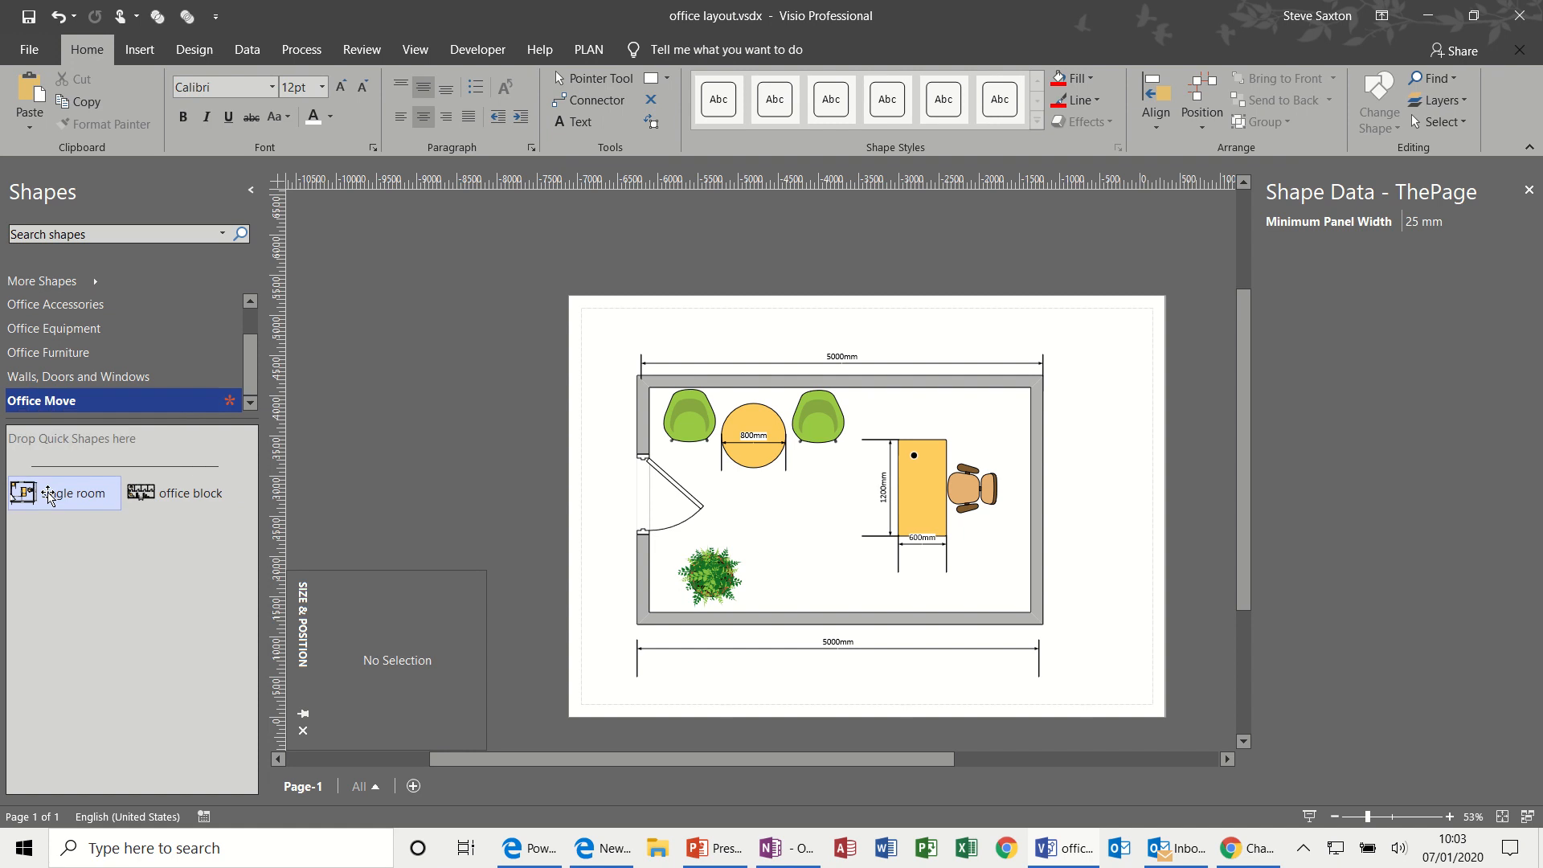
left_click_drag(49, 495, 458, 368)
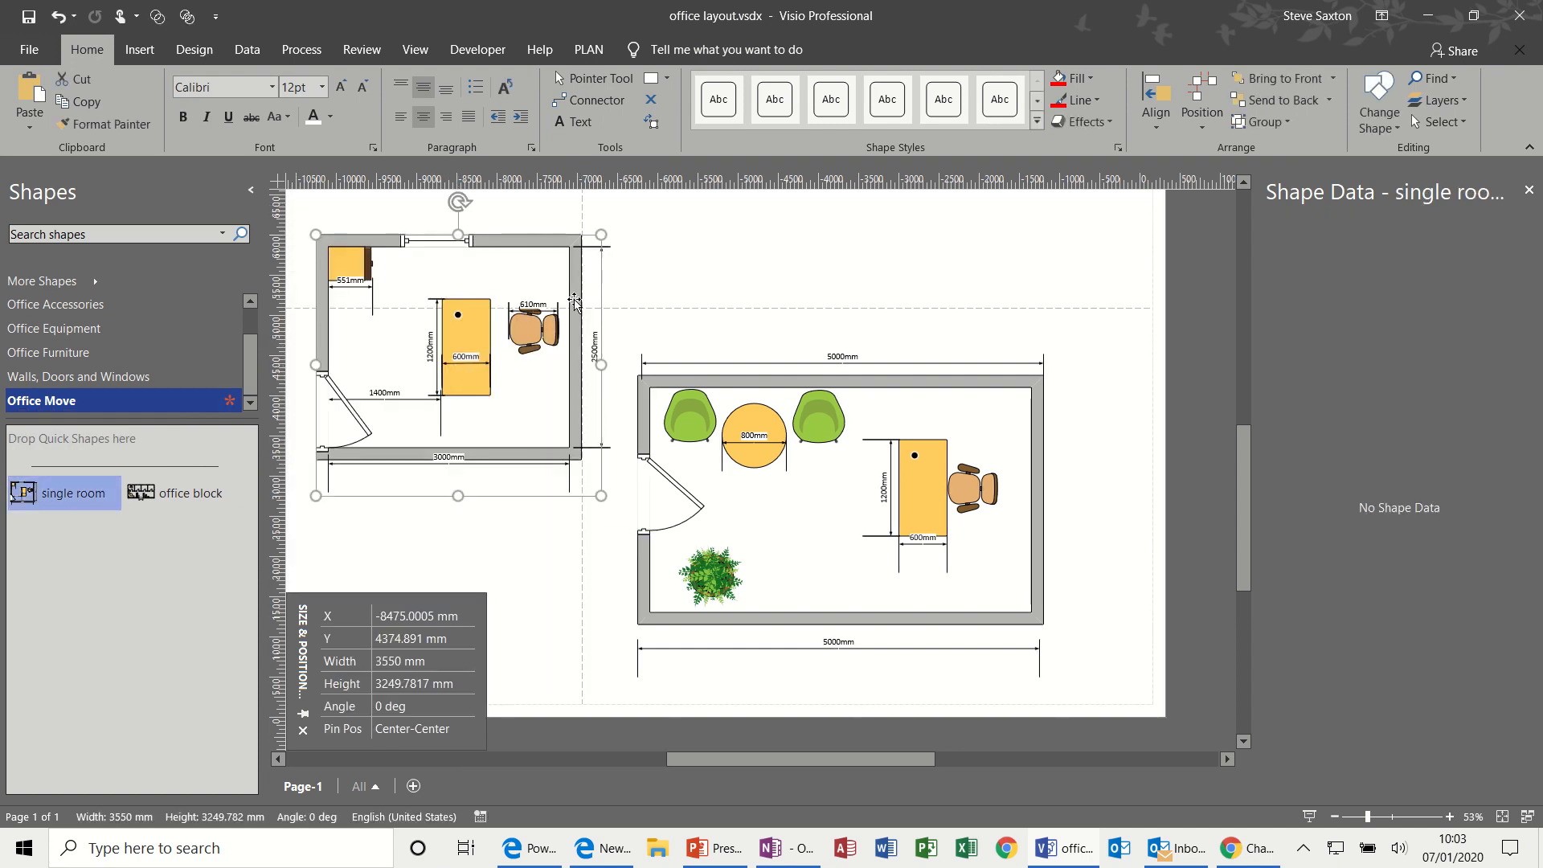